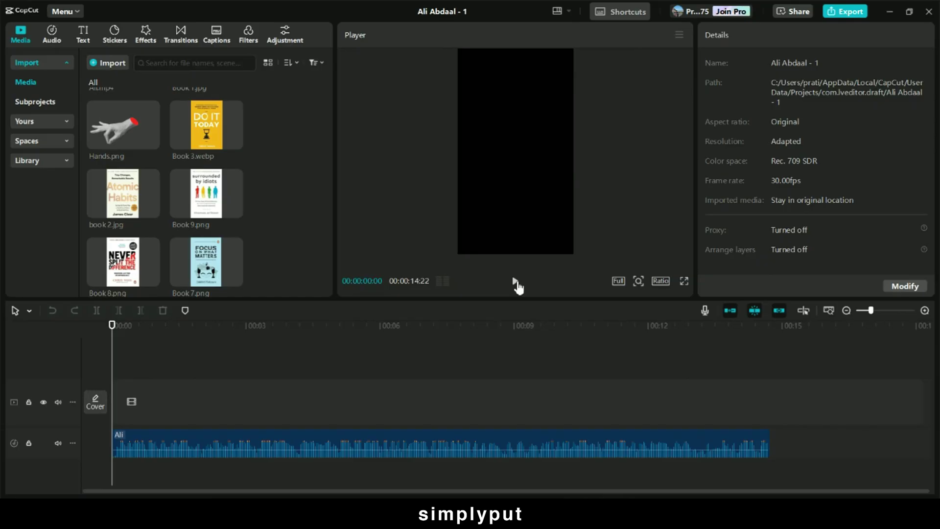
Add #32577c.png to the main track at the start and extend it to the end of the audio clip.
click(515, 281)
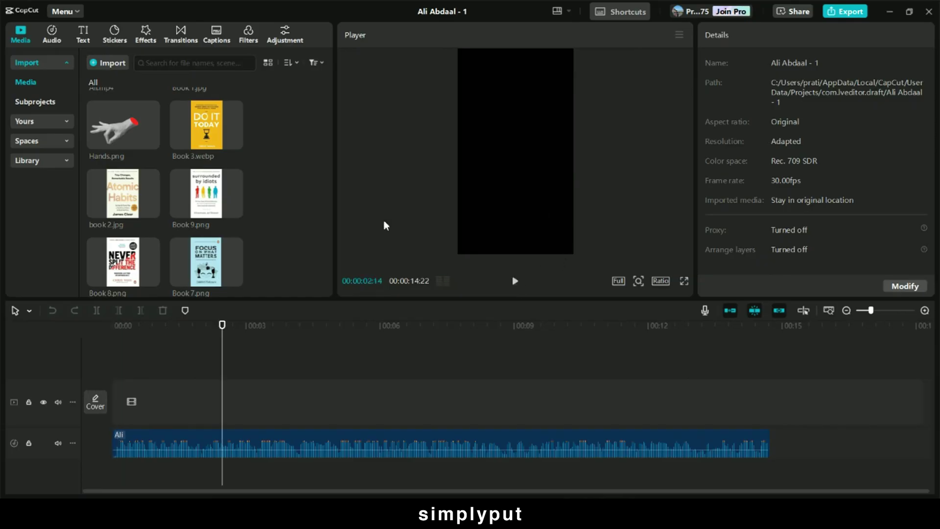
scroll(314, 260, down, 4)
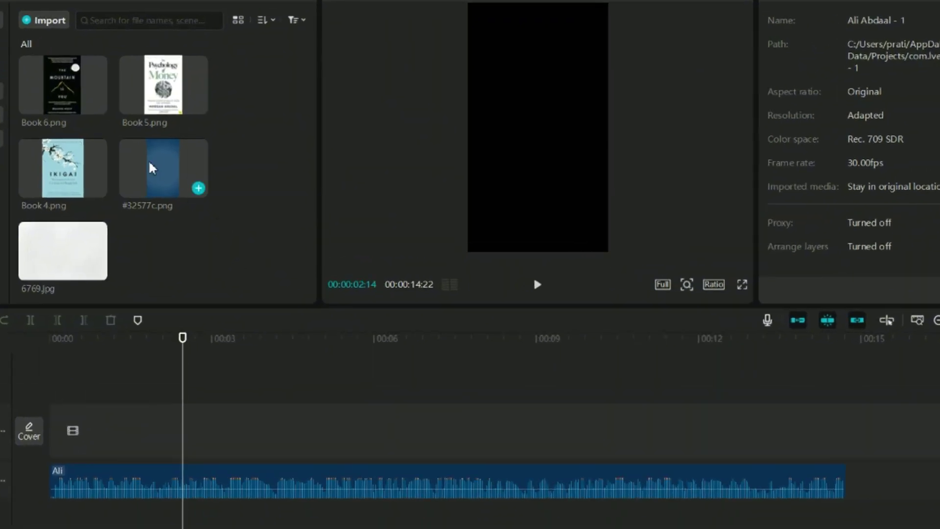
drag(224, 196, 147, 407)
drag(24, 393, 63, 433)
click(318, 427)
drag(323, 431, 846, 431)
Place 6769.jpg on a track above the blue background and extend it to the same 00:00:14:22 duration.
click(520, 389)
drag(63, 250, 69, 397)
drag(319, 422, 845, 434)
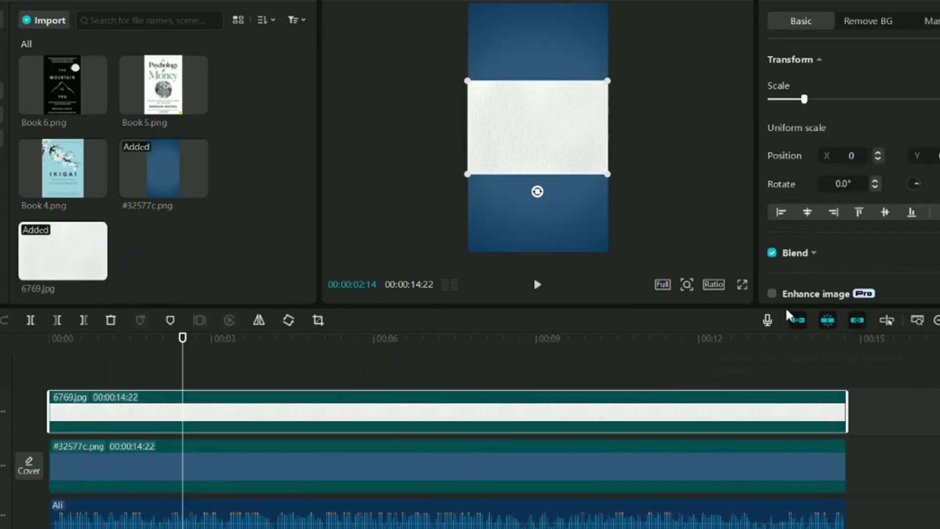
Rotate the 6769.jpg paper texture to -90° and scale it to 178% so it covers the whole frame.
drag(538, 190, 651, 132)
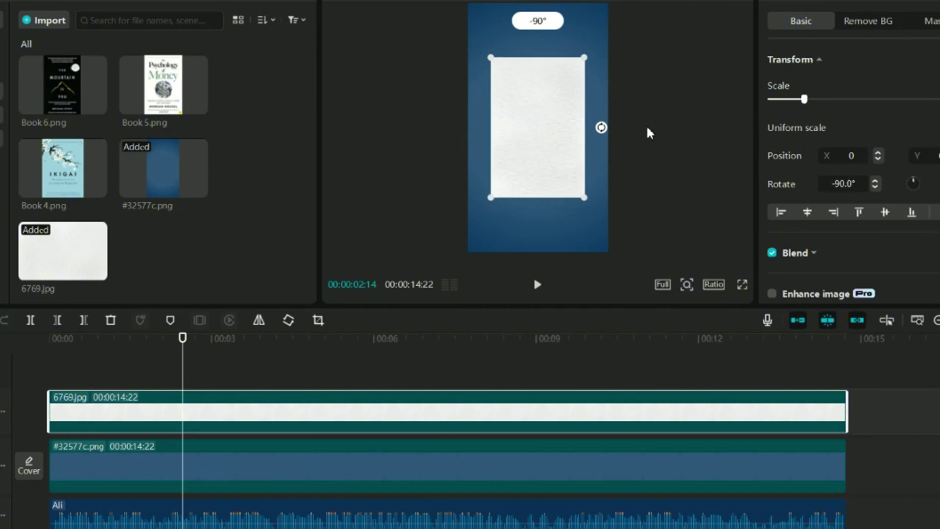
drag(586, 196, 634, 242)
Set the paper texture's blend mode to Multiply with 60% opacity and check the result in full screen.
scroll(862, 267, down, 2)
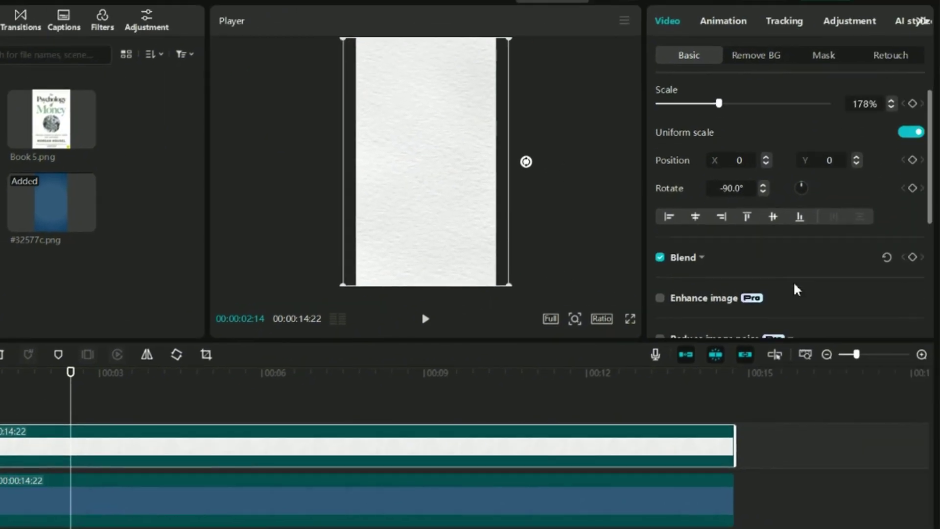
click(771, 213)
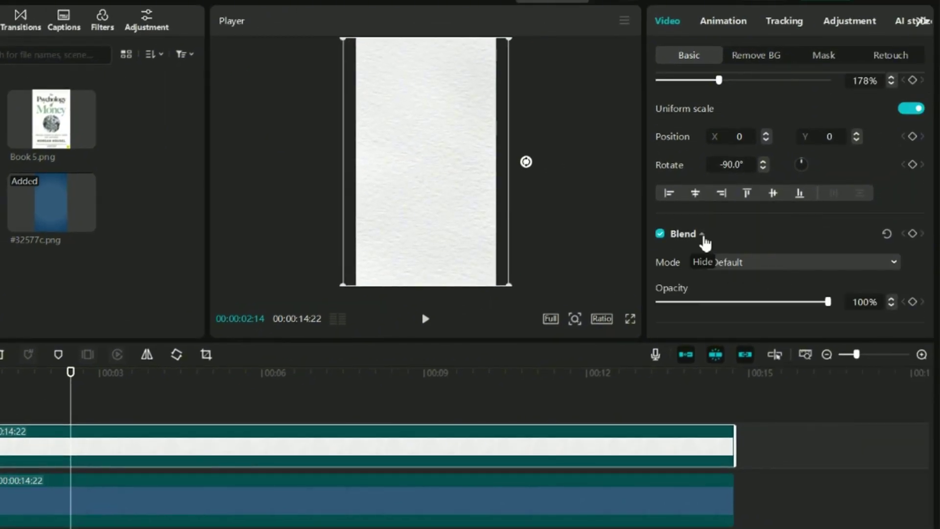
click(756, 267)
click(756, 521)
drag(828, 302, 757, 303)
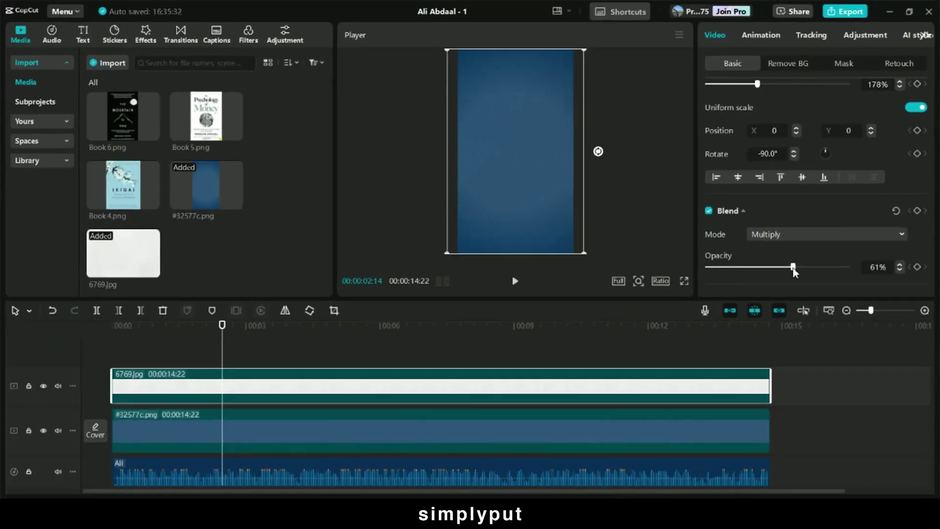
click(630, 319)
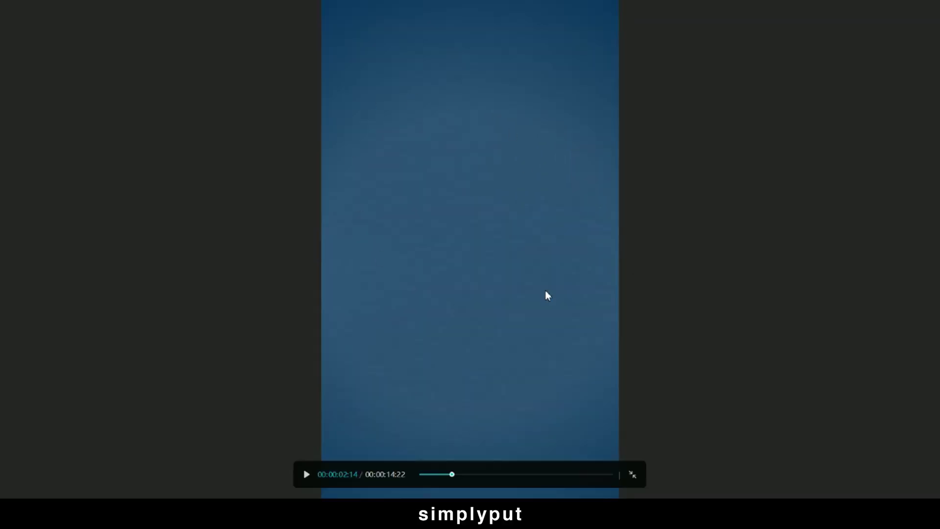
key(Escape)
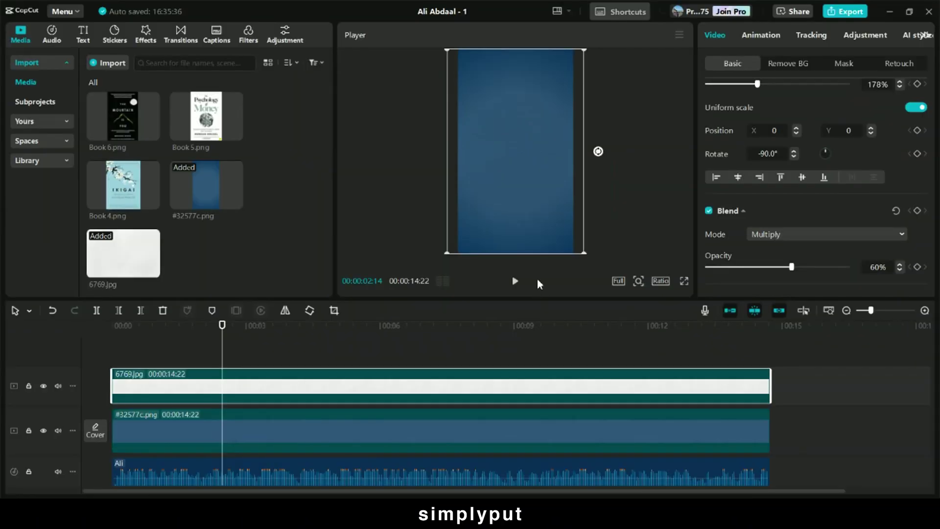
Combine the paper texture and blue background into one compound clip and return the playhead to the start.
ctrl+click(292, 434)
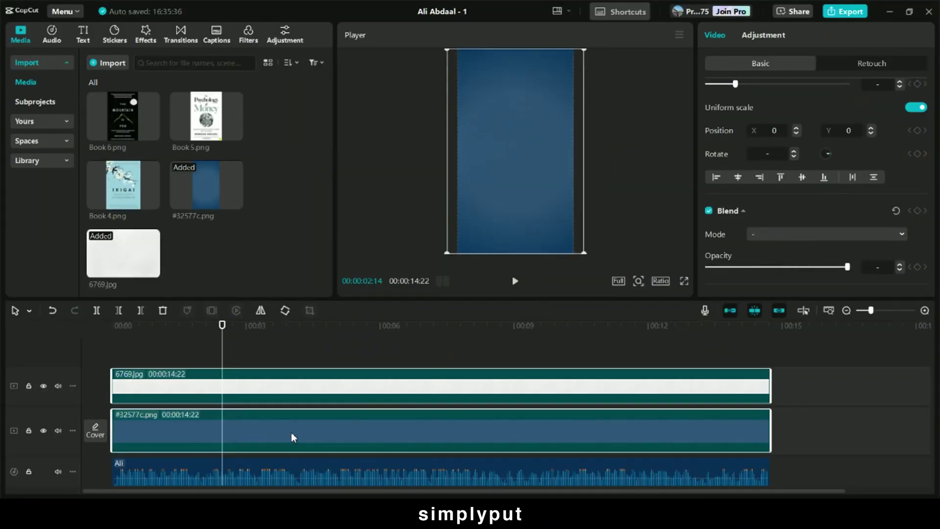
key(alt+g)
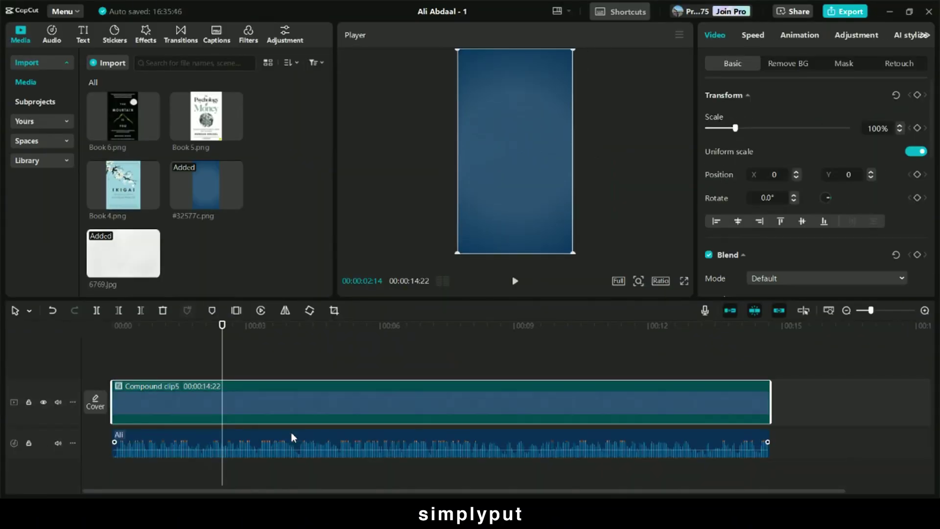
drag(223, 328, 112, 328)
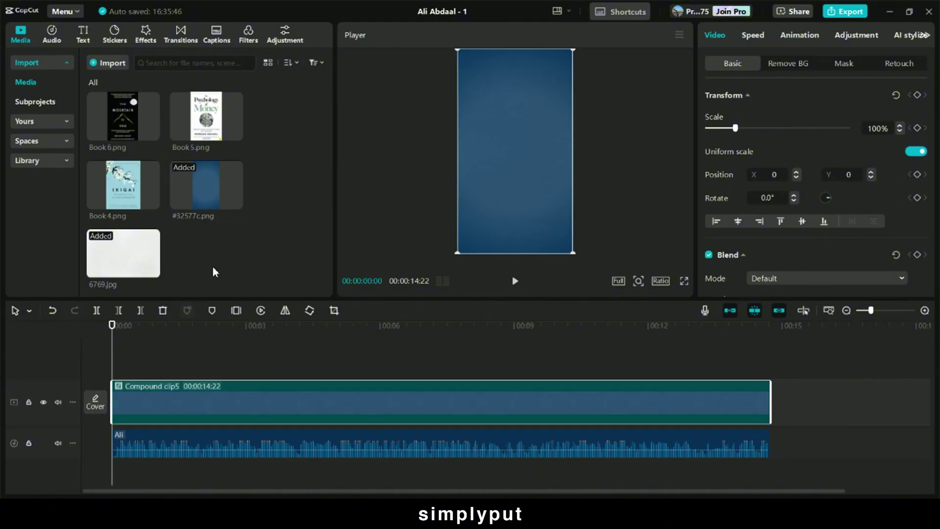
Add Book 4.png above the background at the start of the timeline and scale the cover down in the frame's centre.
scroll(213, 266, up, 3)
scroll(209, 273, down, 1)
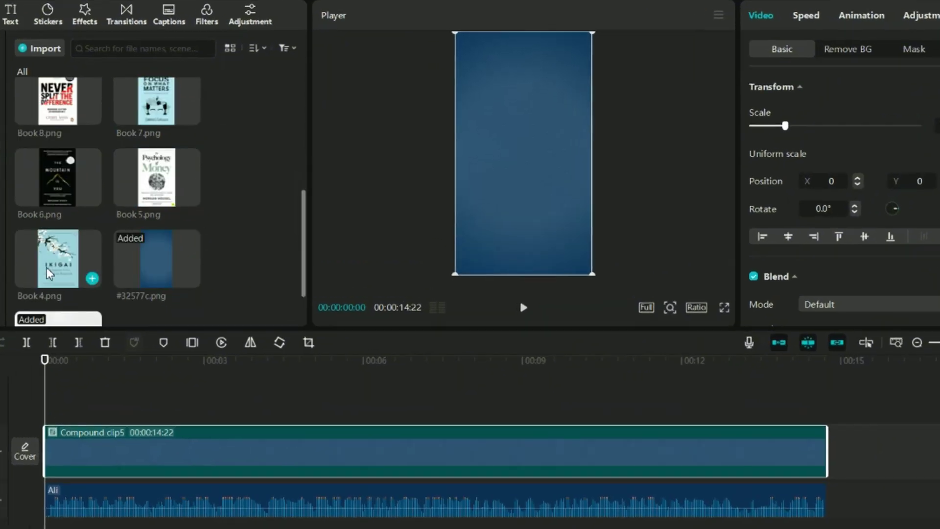
drag(112, 256, 111, 361)
drag(13, 362, 14, 363)
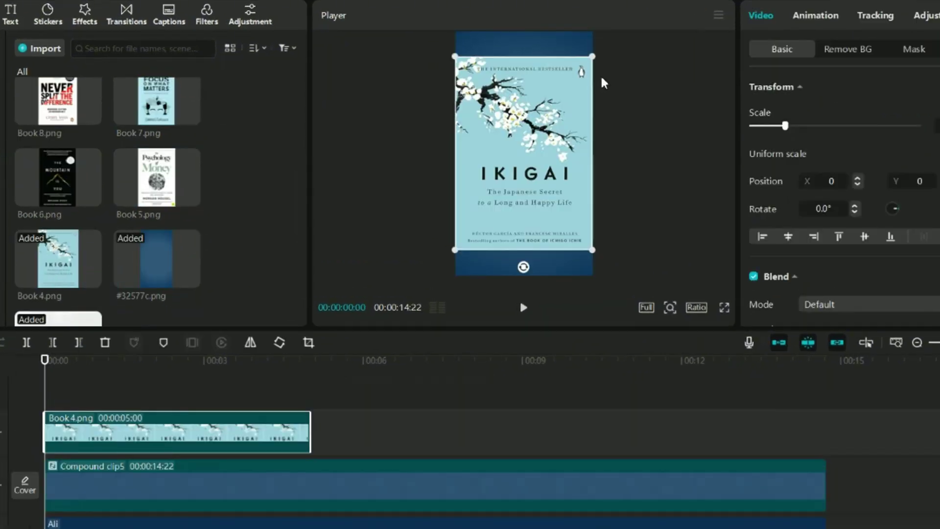
drag(593, 58, 517, 139)
Add Book 8.png and Book 6.png on new tracks at the start and scale both covers down.
drag(157, 179, 16, 350)
click(90, 194)
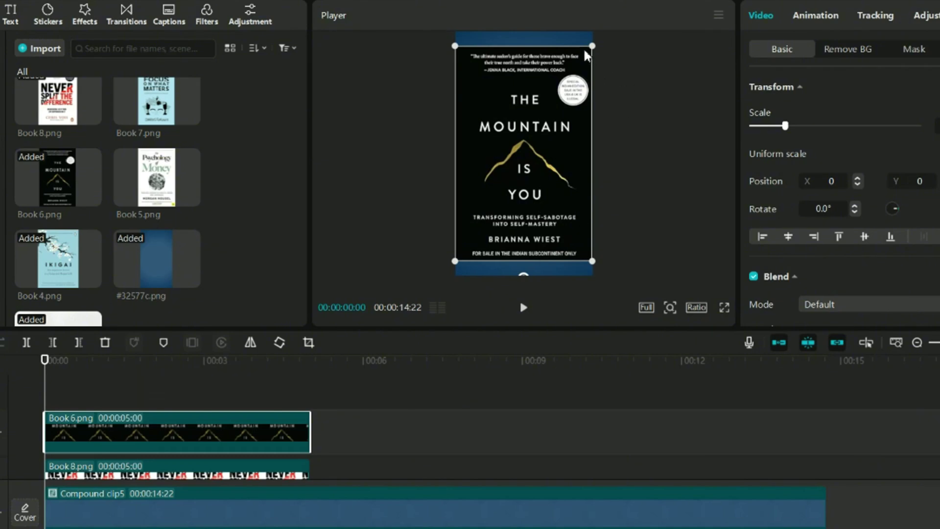
drag(591, 51, 528, 142)
click(588, 75)
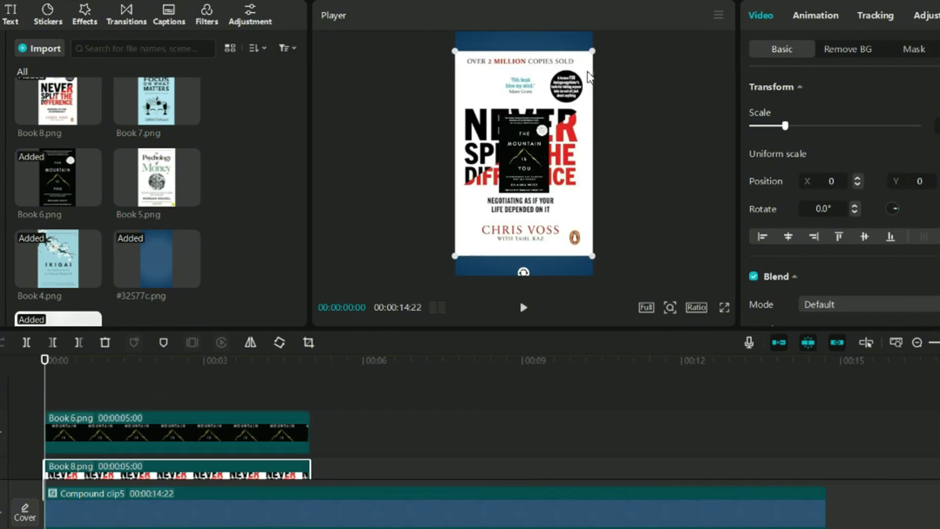
drag(597, 56, 530, 135)
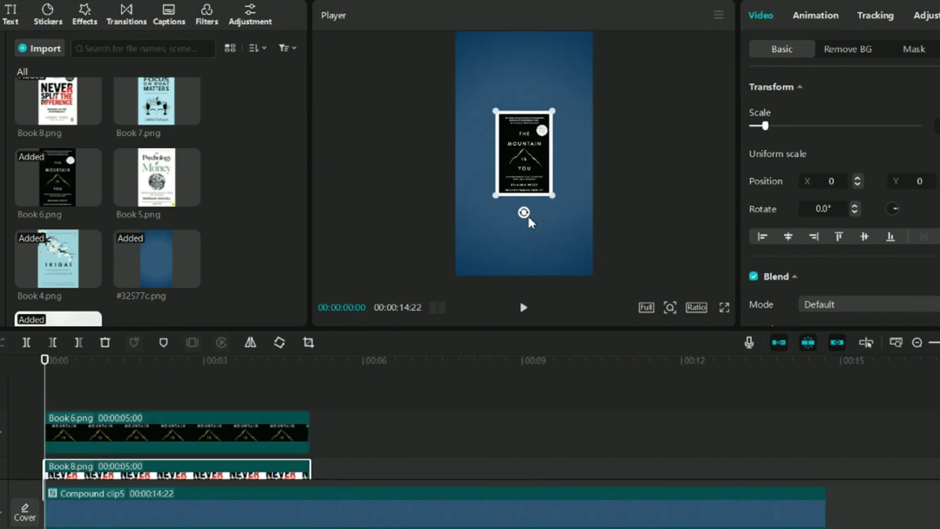
Arrange equally wide covers in a centred column, with Book 6.png above Book 4.png at Y 978 and Book 8.png below at Y -963.
drag(527, 178, 534, 72)
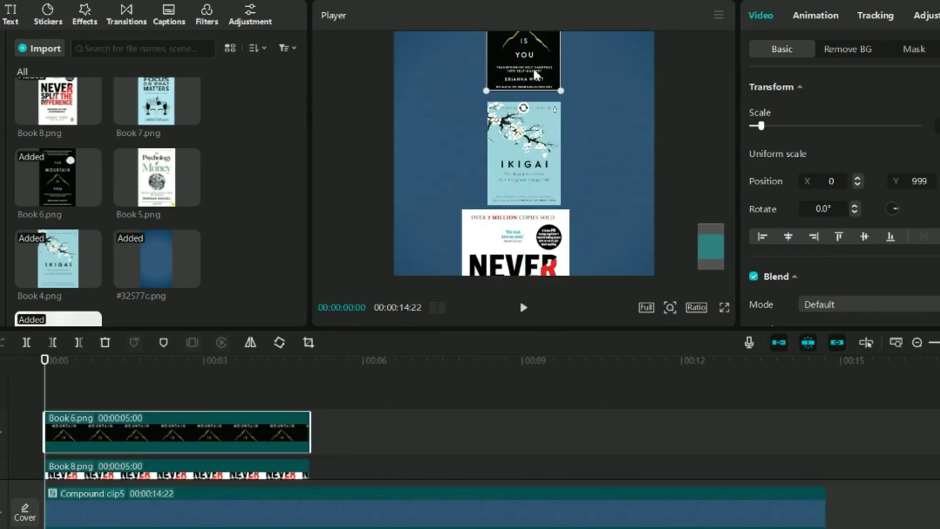
click(565, 254)
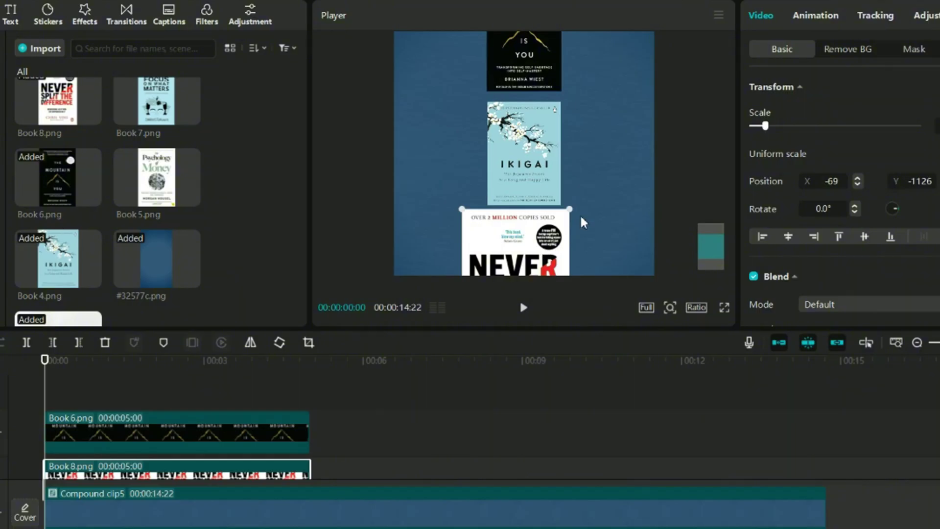
drag(570, 211, 547, 240)
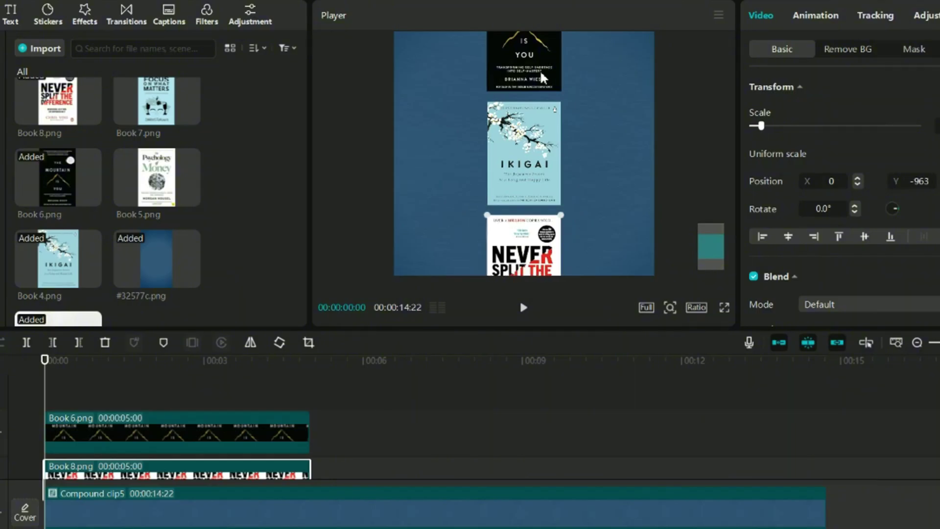
click(542, 79)
scroll(542, 78, down, 5)
click(473, 171)
Combine the Book 6.png, Book 8.png and Book 4.png clips into one compound clip and deselect it.
click(137, 448)
scroll(137, 448, down, 1)
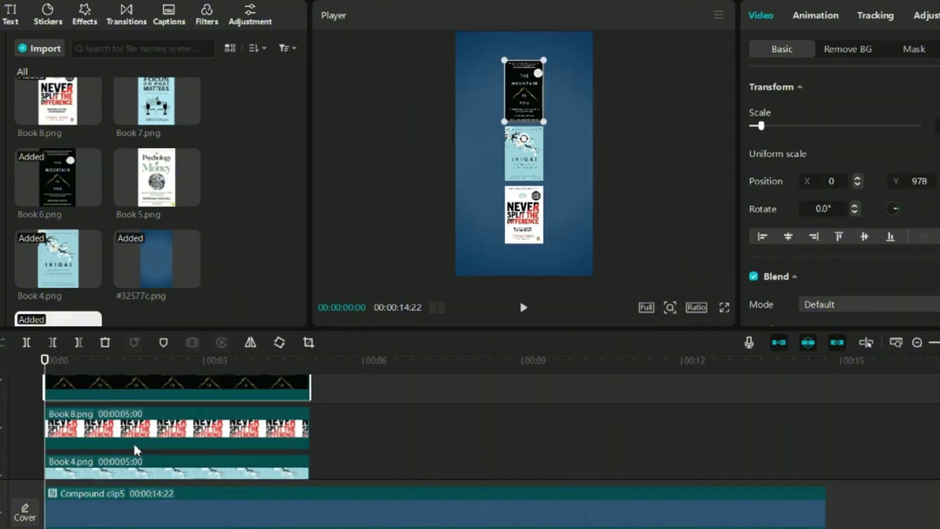
ctrl+click(137, 445)
ctrl+click(144, 467)
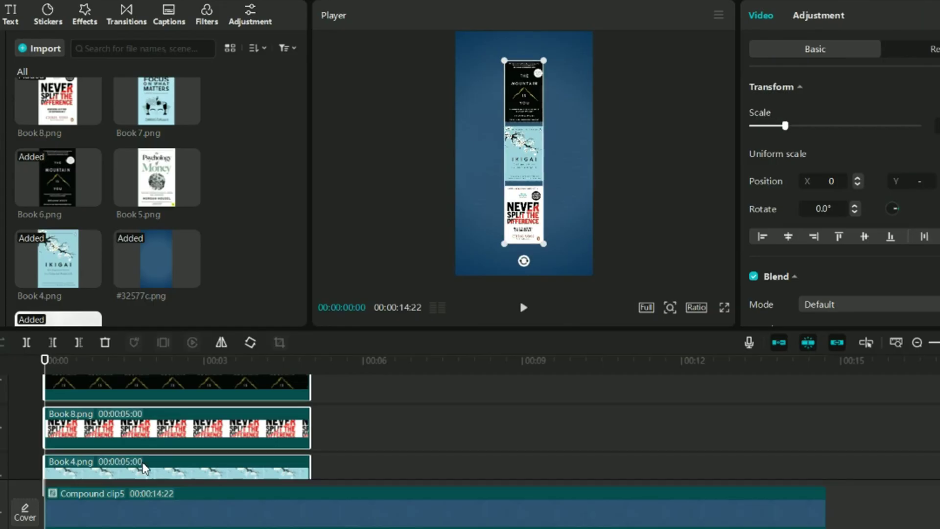
right_click(144, 466)
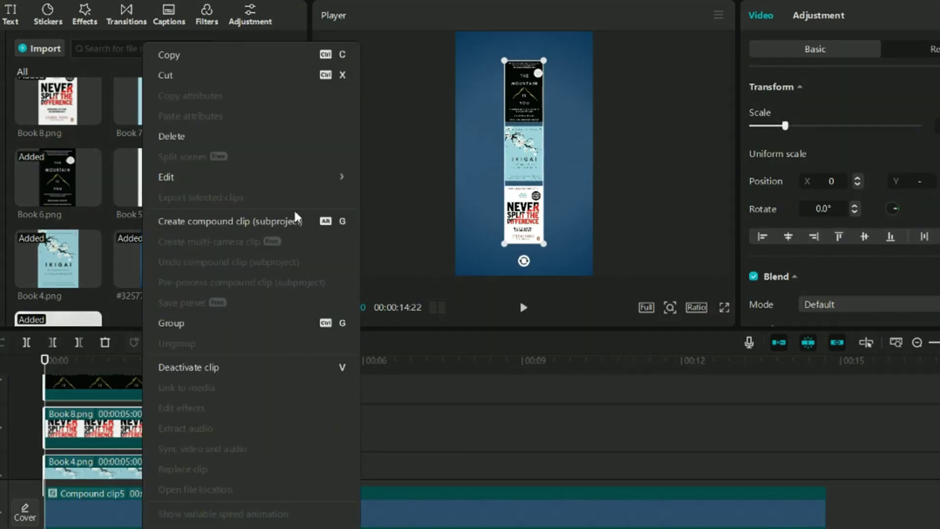
click(254, 231)
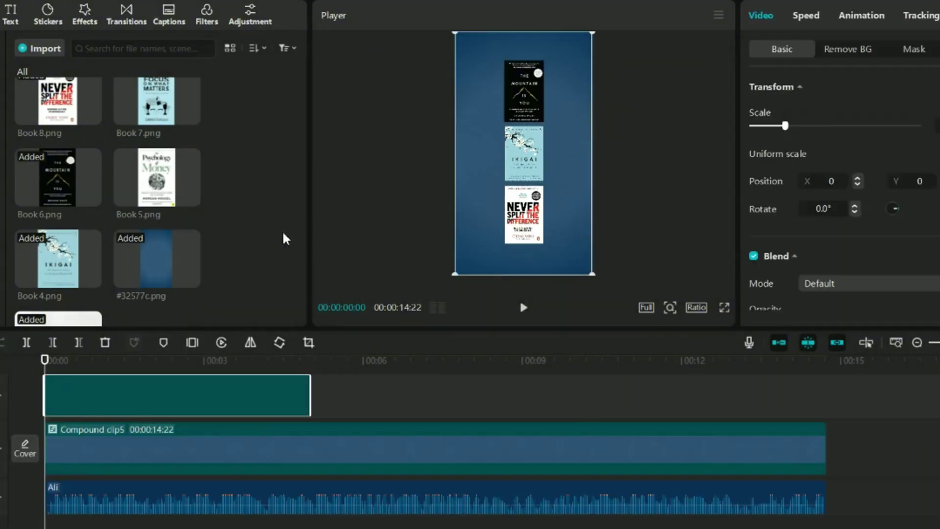
drag(451, 218, 517, 217)
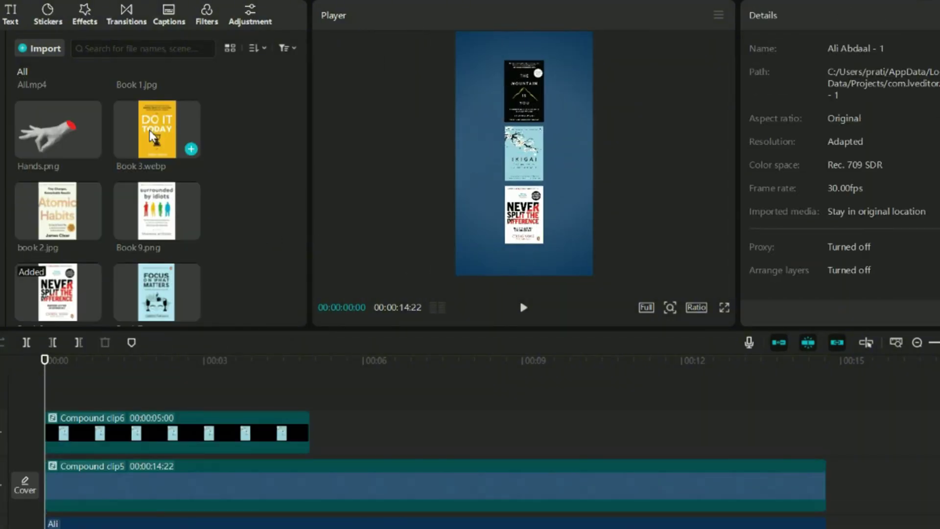
Add Book 3.webp, Book 9.png and book 2.jpg on separate stacked tracks at the start of the timeline.
drag(152, 136, 79, 392)
drag(159, 236, 73, 392)
drag(40, 326, 59, 390)
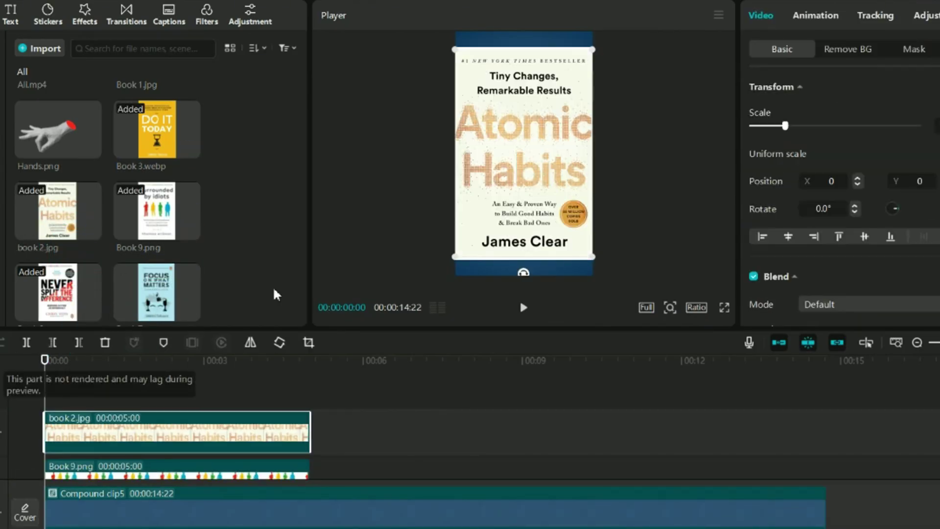
Scale the three new covers down together and stack them with Book 9.png above book 2.jpg and Book 3.webp below.
scroll(267, 443, down, 1)
ctrl+click(225, 427)
click(227, 466)
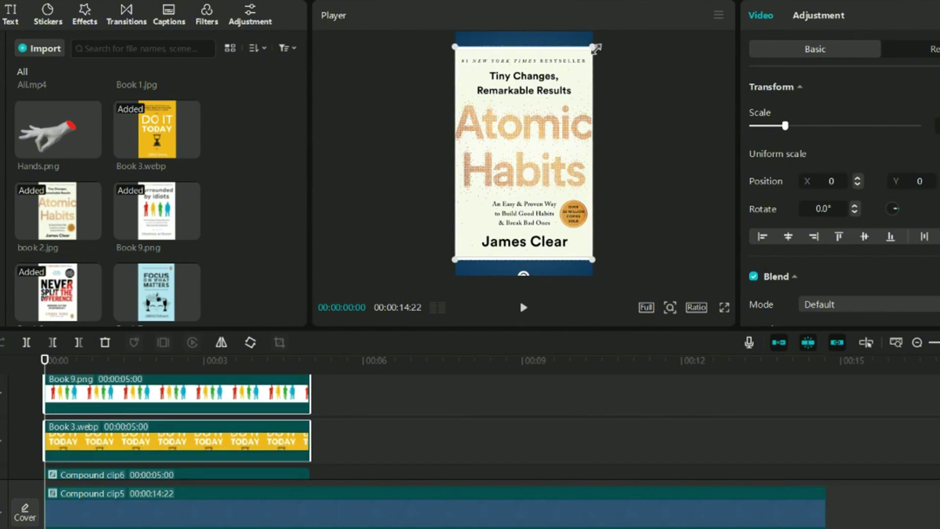
drag(596, 49, 533, 105)
click(553, 179)
click(180, 429)
click(130, 399)
Deactivate the compound clip holding the first three book covers so it is hidden in the preview.
scroll(153, 444, down, 2)
click(153, 444)
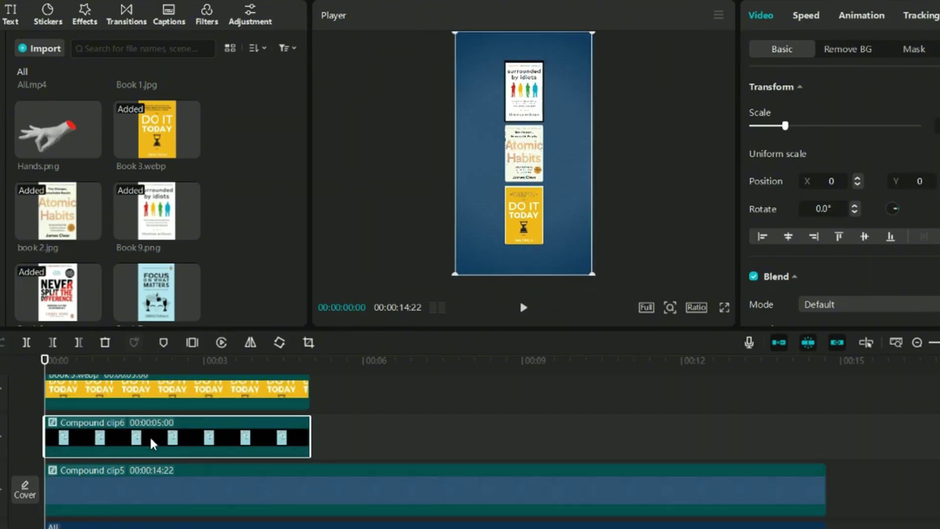
key(v)
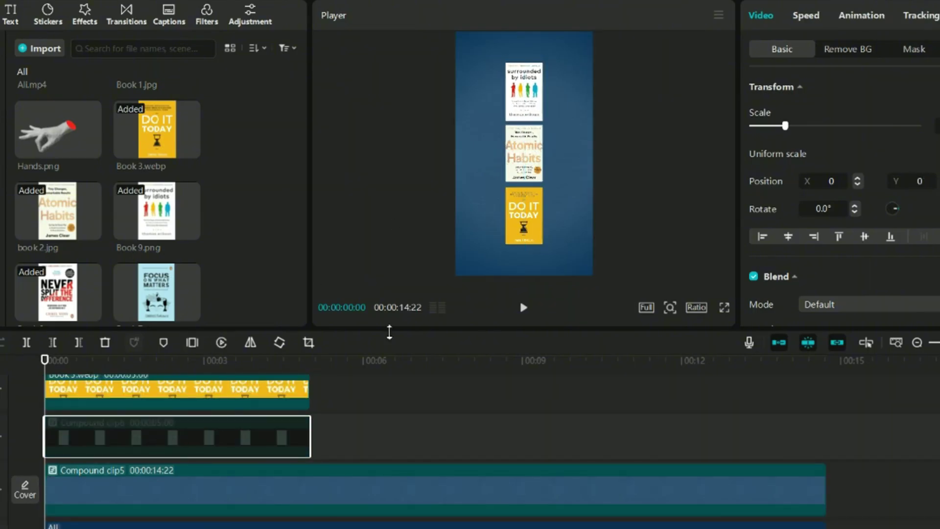
Fine-tune the vertical spacing of the Book 9.png, book 2.jpg and Book 3.webp covers in the column.
scroll(568, 173, up, 3)
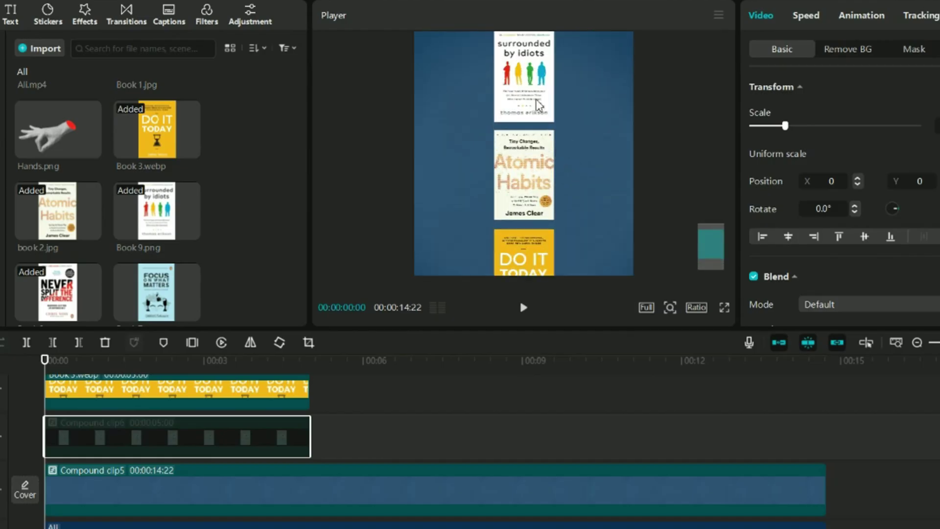
click(528, 78)
drag(527, 104, 527, 100)
scroll(548, 198, down, 3)
Combine the Book 3.webp, Book 9.png and book 2.jpg clips into a second compound clip.
click(175, 402)
scroll(174, 403, up, 3)
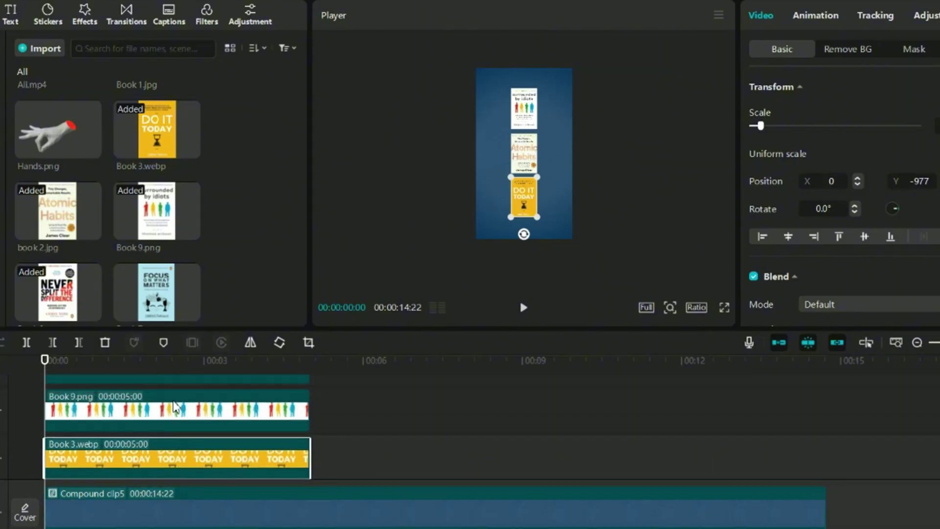
ctrl+click(175, 403)
scroll(174, 403, up, 1)
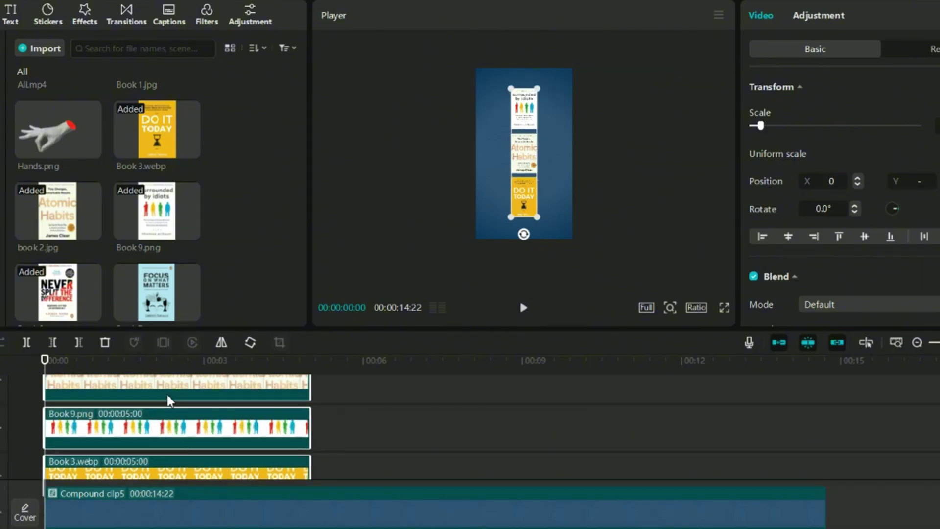
key(alt+g)
Add Book 1.jpg on a new track above the second covers' compound clip at the start of the timeline.
scroll(164, 385, up, 2)
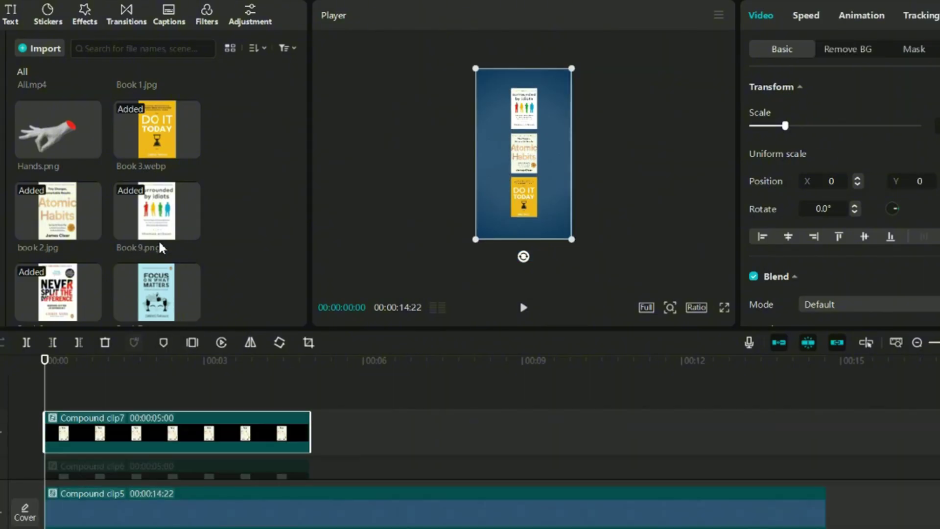
scroll(161, 247, up, 1)
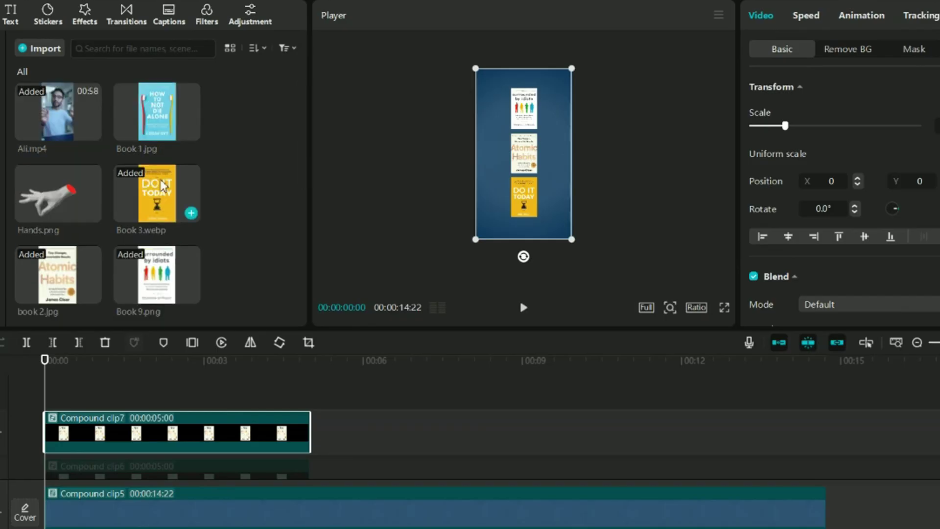
drag(158, 114, 52, 394)
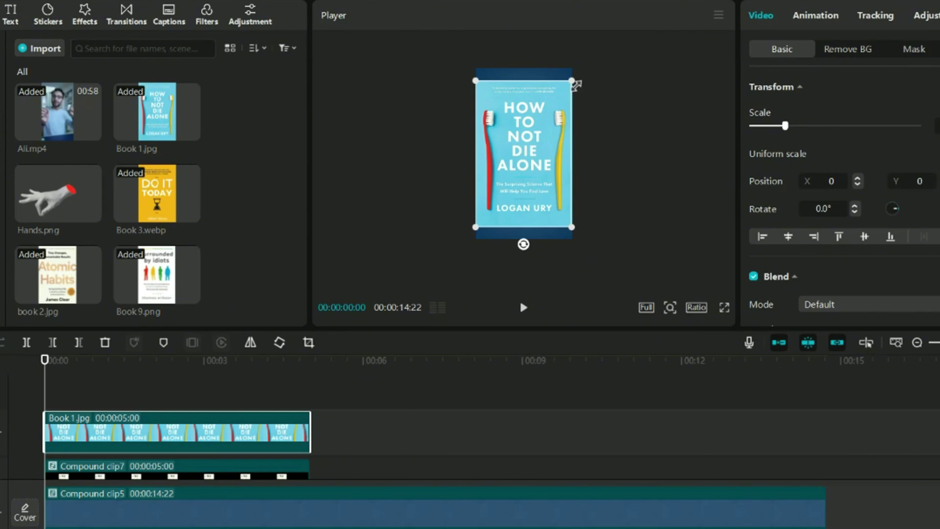
Add Book 7.png and Book 5.png on new tracks above Book 1.jpg at the start of the timeline.
scroll(159, 220, down, 3)
drag(157, 157, 98, 390)
drag(157, 241, 159, 448)
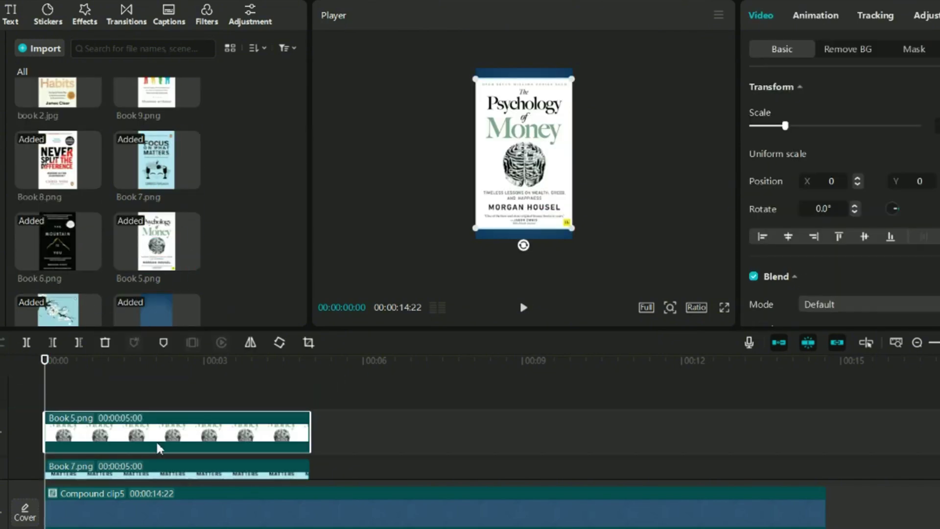
Scale the Book 5.png, Book 7.png and Book 1.jpg covers down together to small covers of equal size.
scroll(161, 445, down, 1)
ctrl+click(171, 426)
ctrl+click(186, 475)
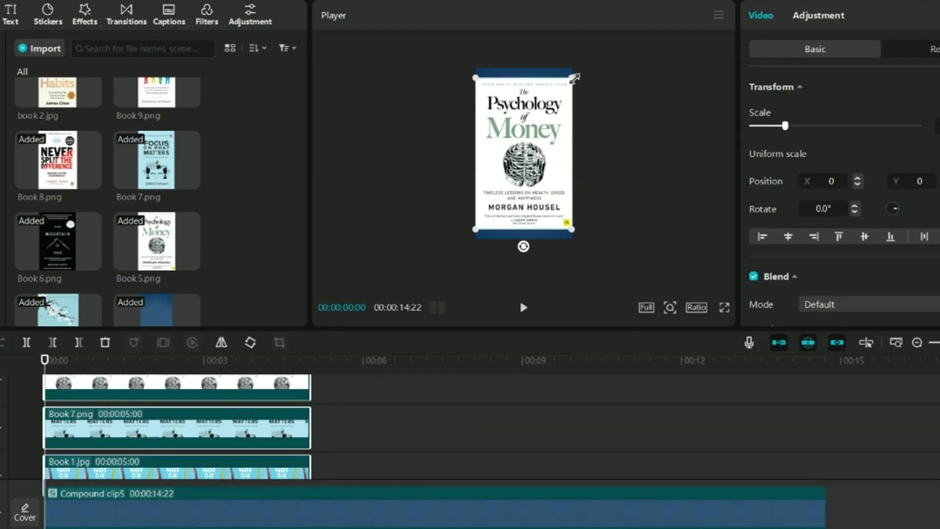
drag(574, 78, 540, 131)
click(381, 416)
Arrange the three covers in an evenly spaced vertical column with Book 5.png above, Book 1.jpg in the centre and Book 7.png below.
click(273, 382)
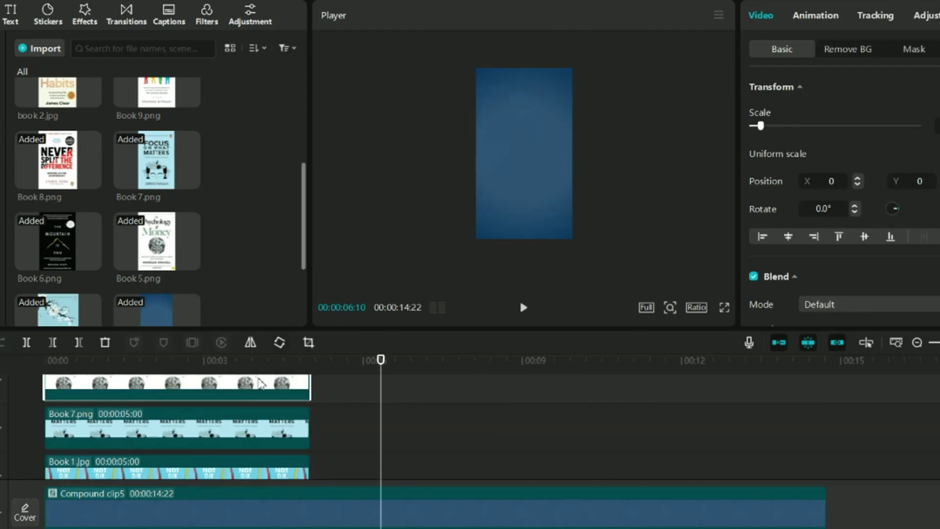
click(229, 387)
click(523, 119)
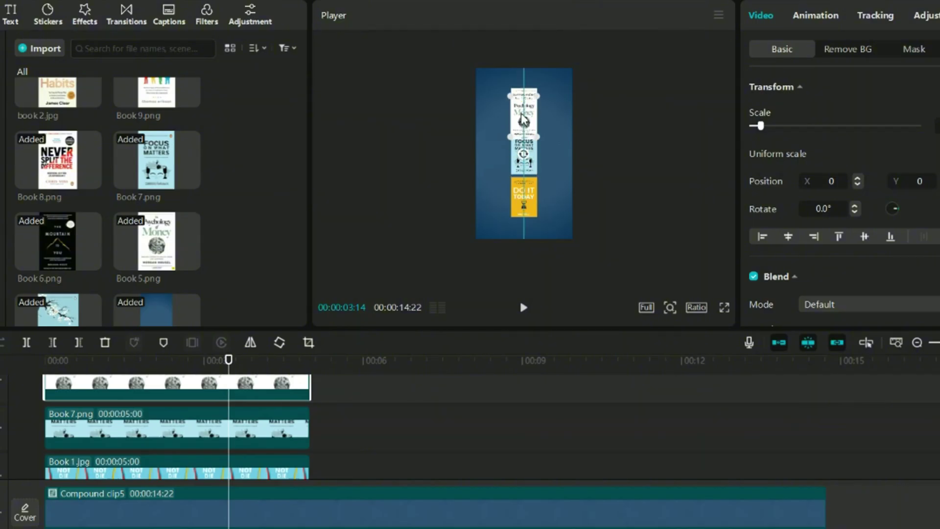
click(154, 439)
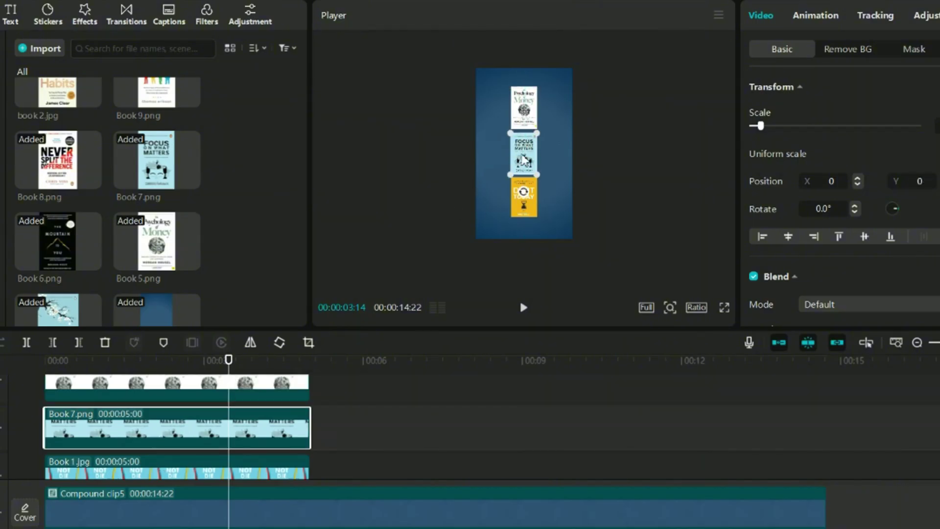
drag(524, 159, 524, 203)
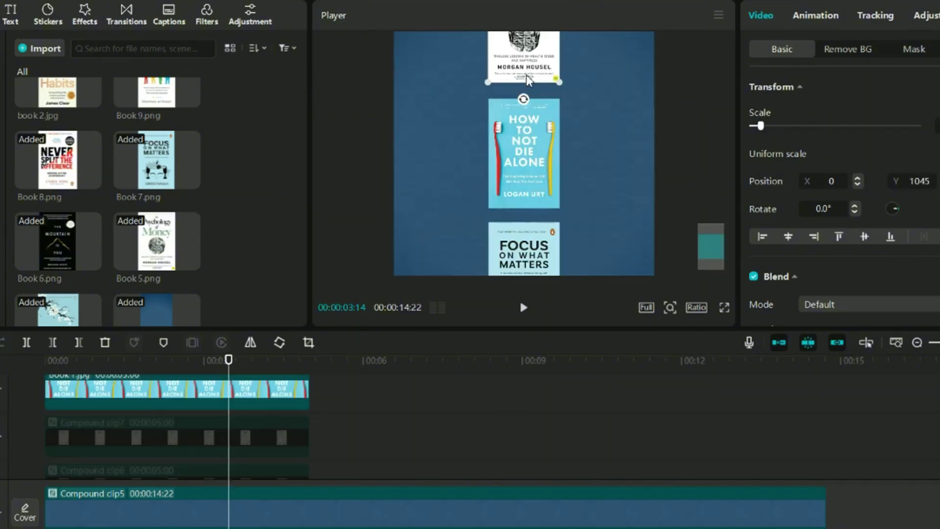
drag(527, 73, 527, 75)
scroll(557, 169, down, 5)
click(559, 198)
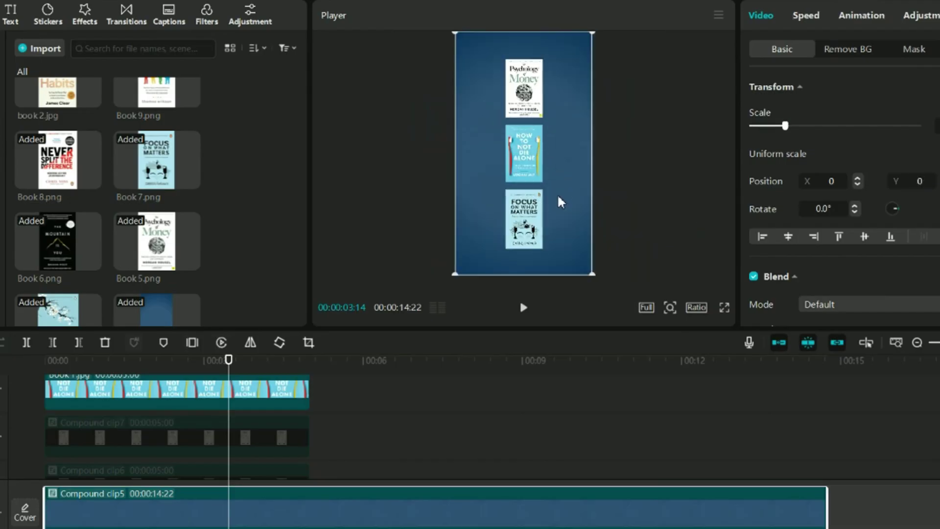
Combine the Book 1.jpg, Book 7.png and Book 5.png clips into a third compound clip.
scroll(172, 416, up, 2)
click(173, 431)
scroll(173, 430, up, 3)
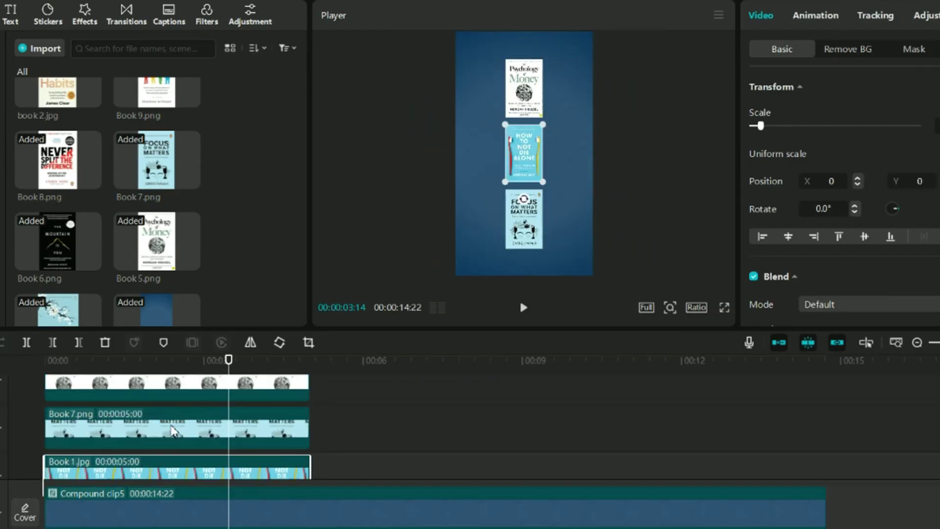
ctrl+click(173, 430)
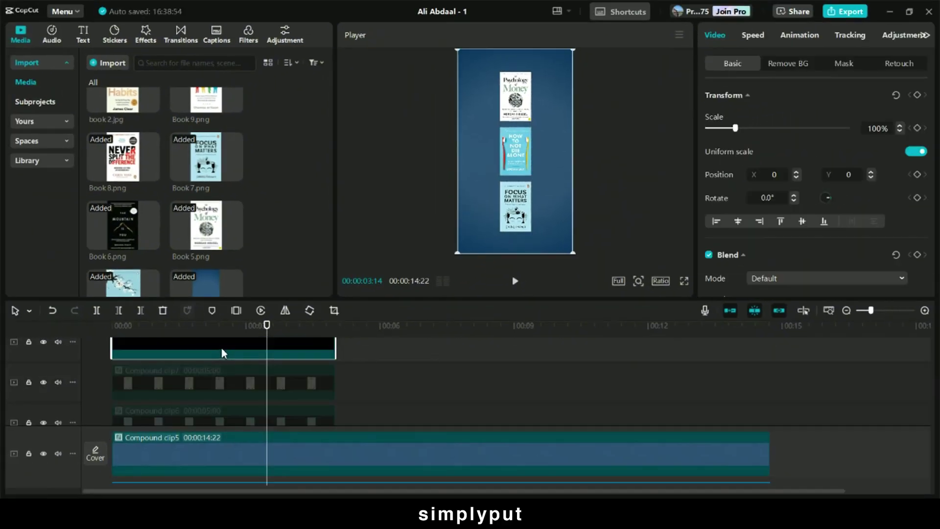
Reactivate Compound clip7 and Compound clip6, placing clip6 as the left column at X -744 and clip7 as the right column at X 711.
click(192, 385)
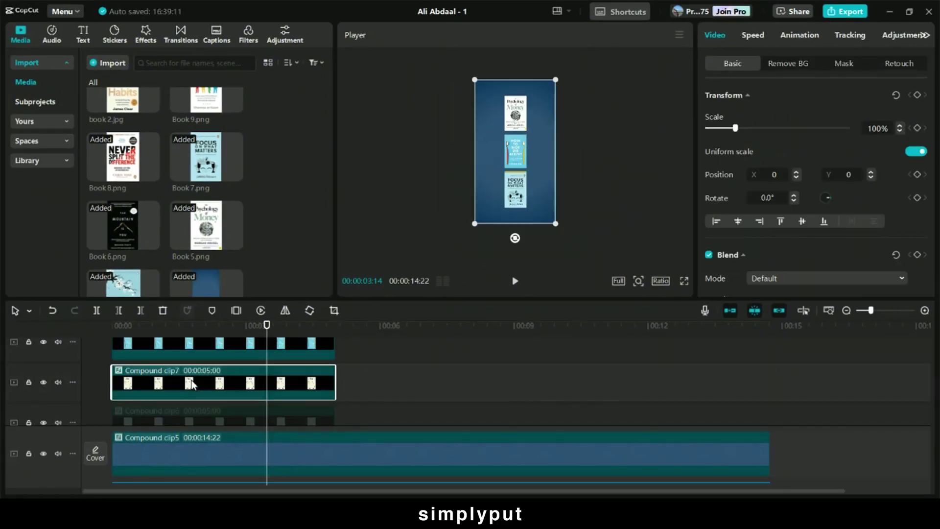
click(204, 418)
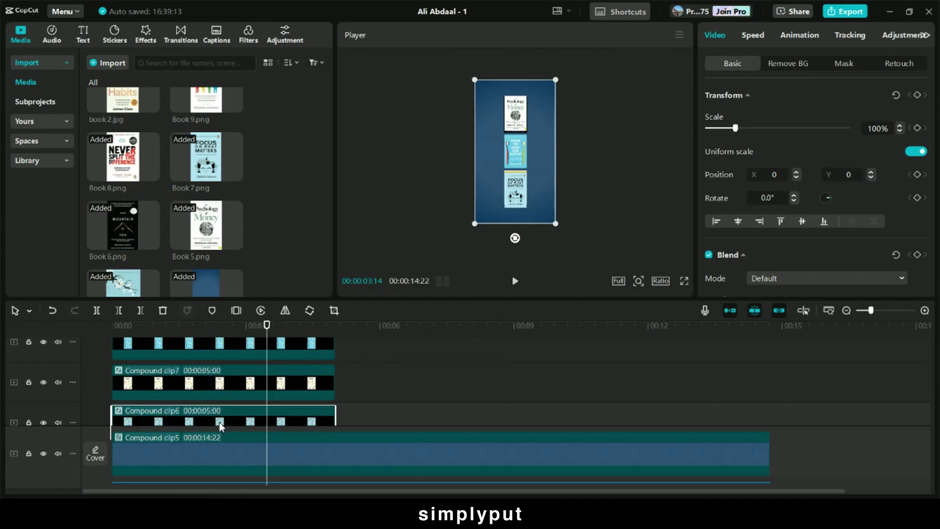
drag(510, 196, 482, 195)
click(296, 370)
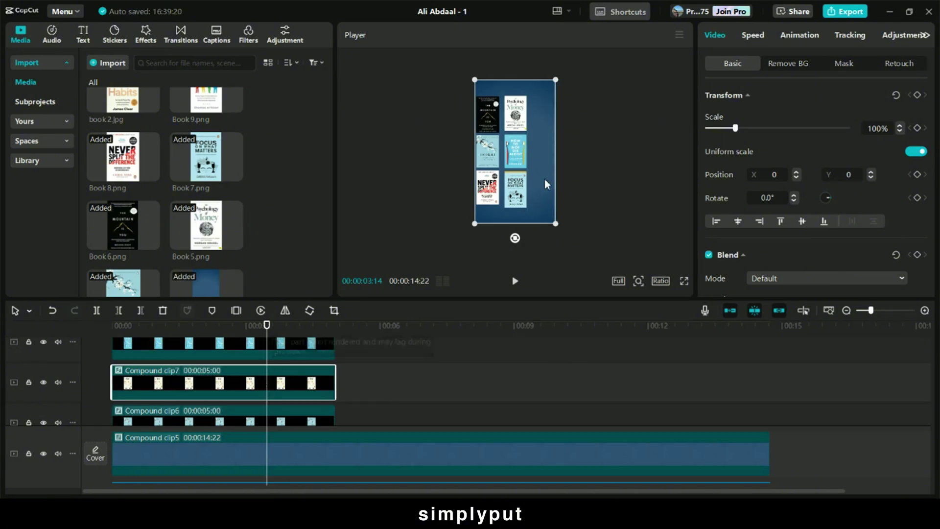
drag(520, 153, 546, 153)
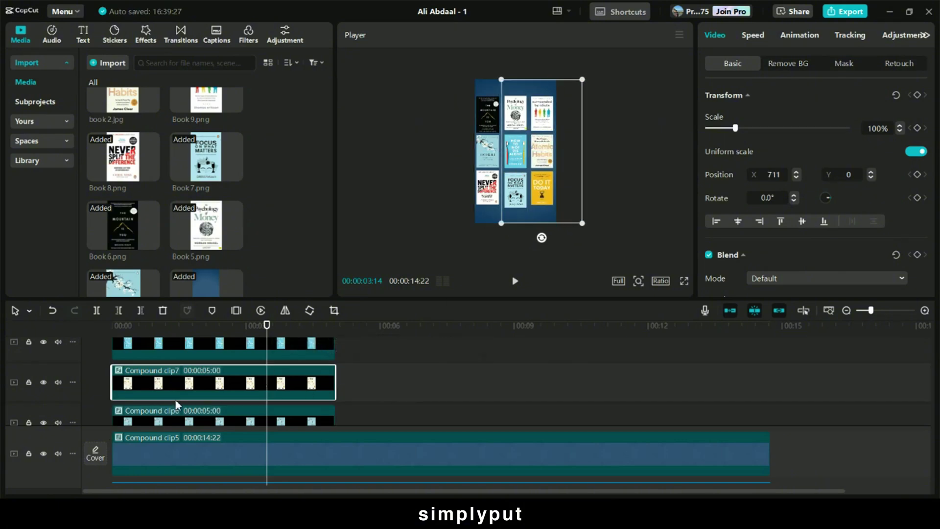
Enlarge the middle book column to 176% and the right column to 138%, shifting the right column outward to X 1054.
click(183, 350)
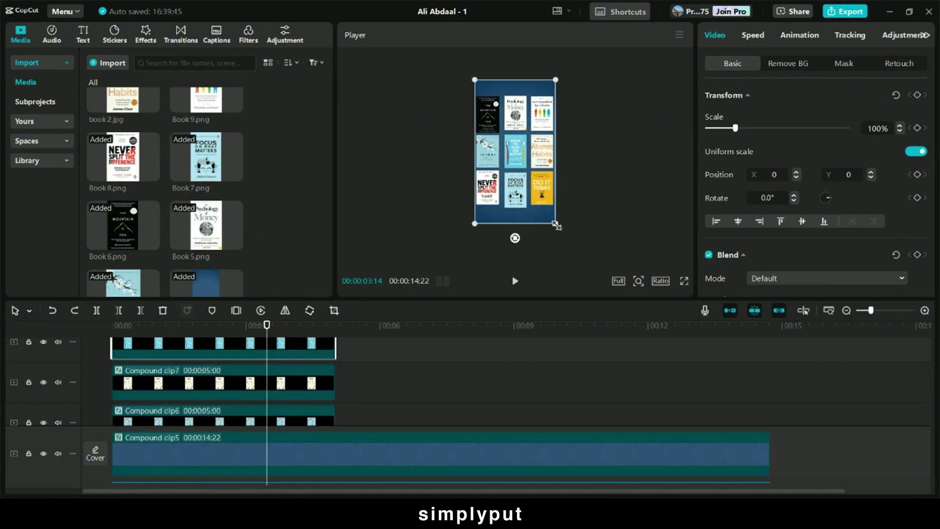
drag(557, 226, 621, 266)
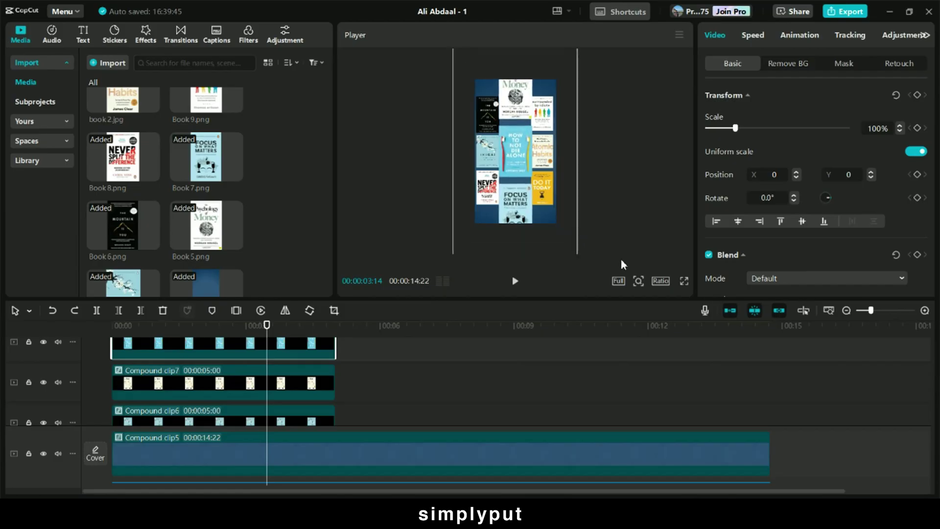
click(143, 401)
drag(582, 223, 611, 250)
Enlarge the left book column, Compound clip6, to 141% and shift it outward to X -1152, Y -90.
click(269, 411)
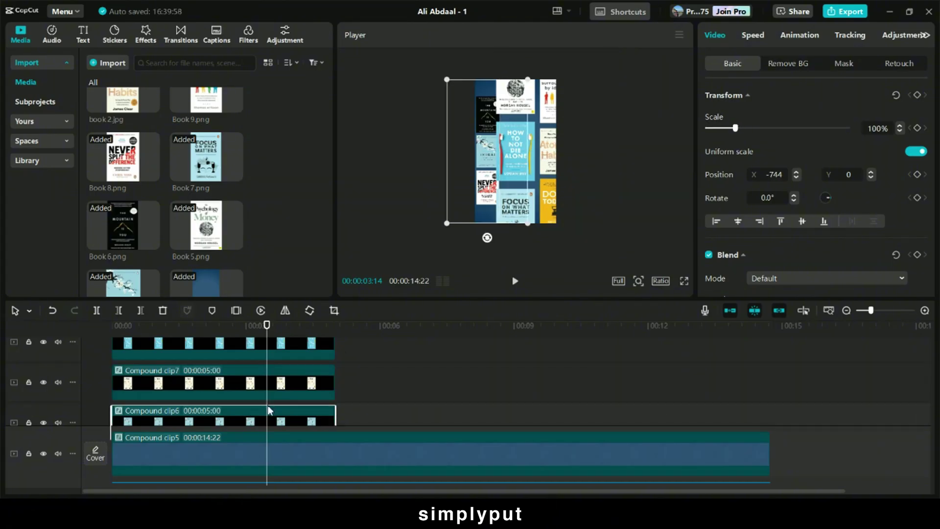
drag(447, 223, 432, 251)
drag(497, 171, 483, 160)
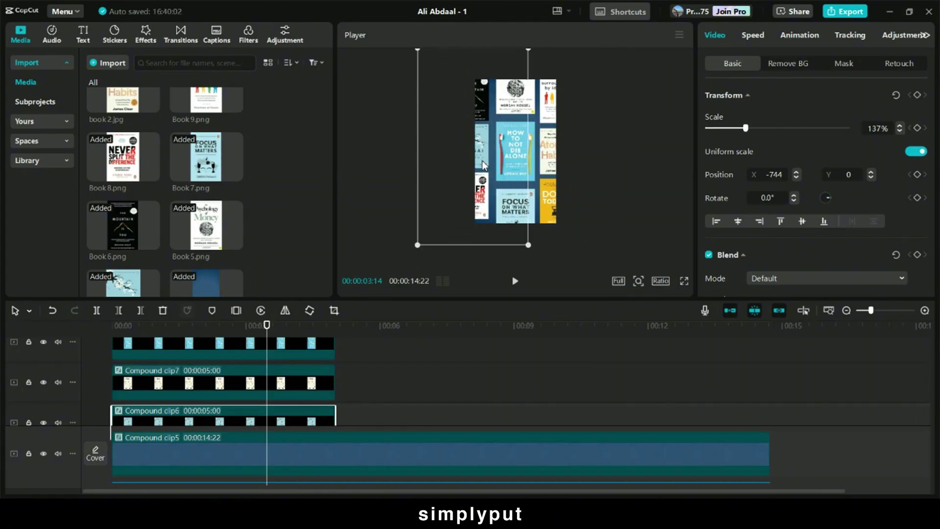
Add a transform keyframe to Compound clip6 at the start and move its column below the frame to about X -1095, Y -4073.
key(Home)
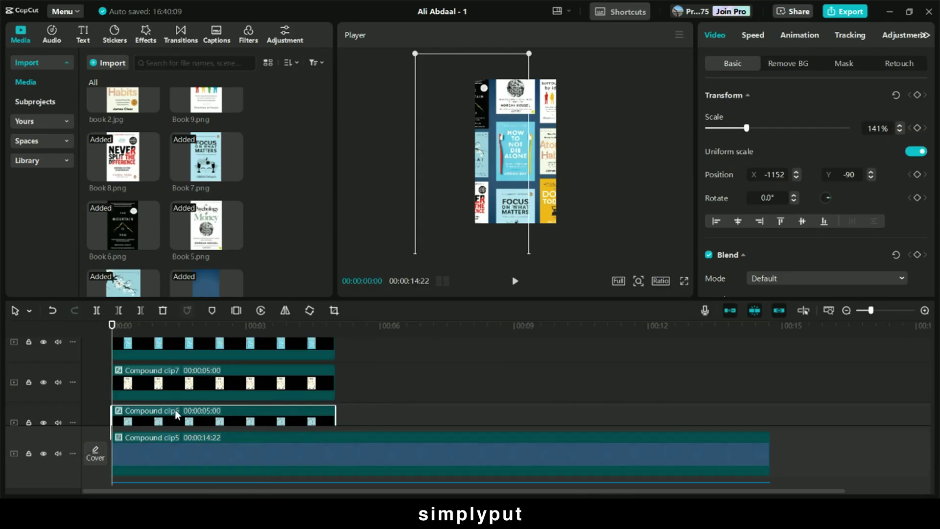
ctrl+scroll(160, 408, up, 4)
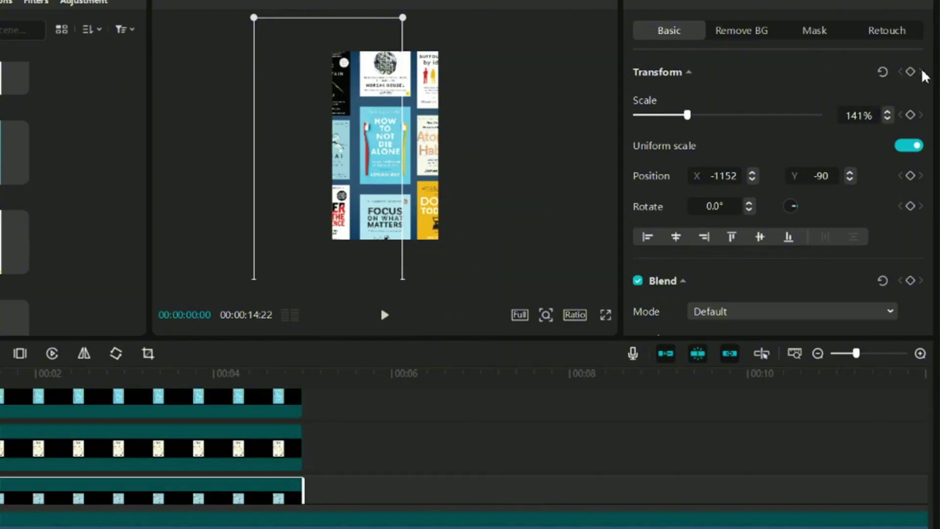
click(911, 71)
mouse_move(318, 47)
mouse_down()
mouse_move(317, 84)
mouse_move(321, 63)
mouse_up()
drag(322, 106, 327, 249)
Keyframe Compound clip6 at 00:00:01:15 with its column raised back into the frame at X -1120, Y 0.
drag(28, 481, 161, 356)
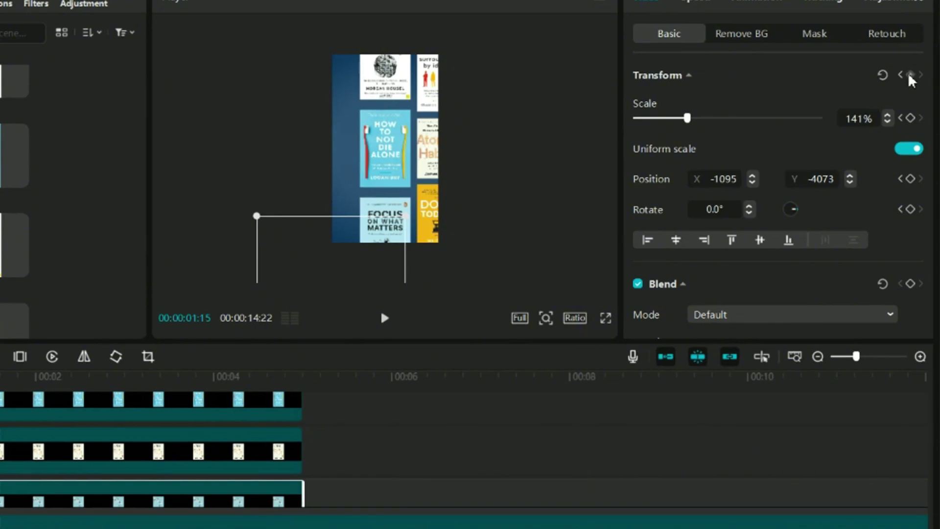
drag(337, 248, 337, 49)
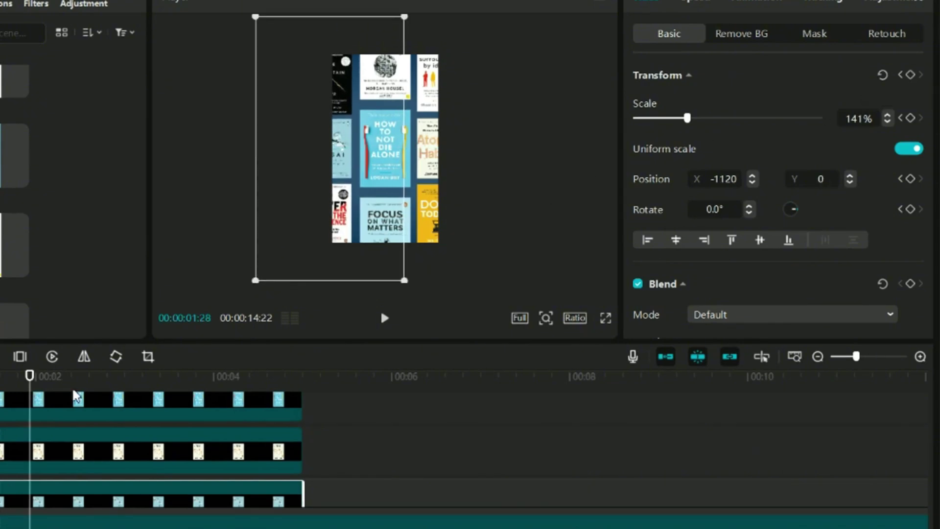
drag(356, 164, 358, 153)
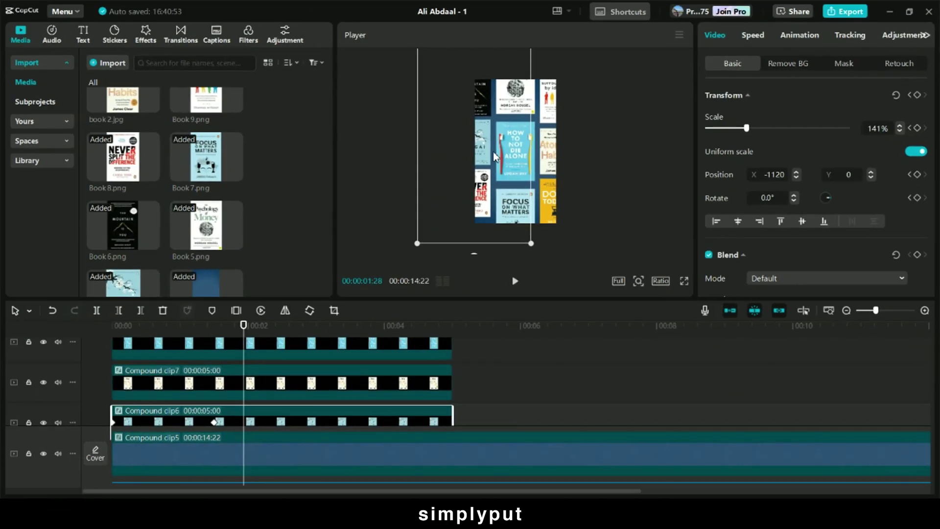
Add a transform keyframe to Compound clip7 at the start and move its column below the frame to X 1136, Y -3976.
click(216, 390)
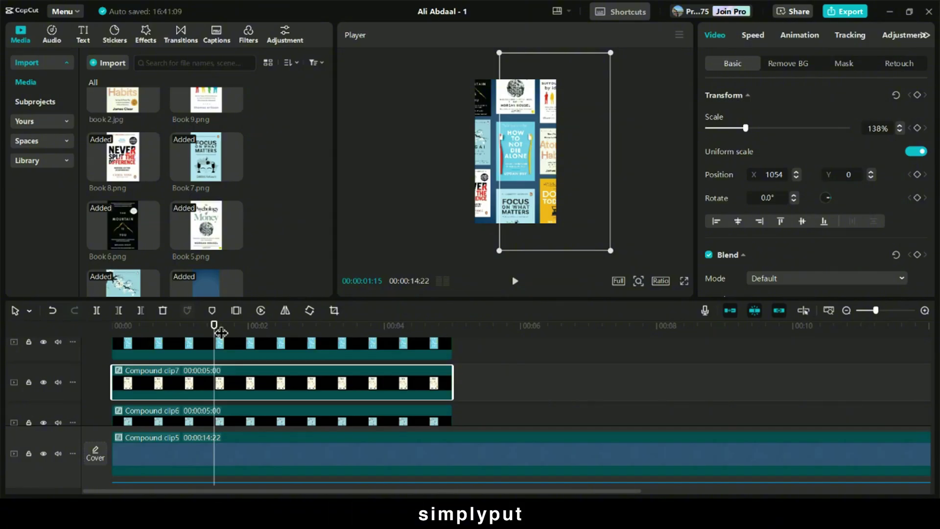
drag(221, 332, 112, 333)
click(918, 94)
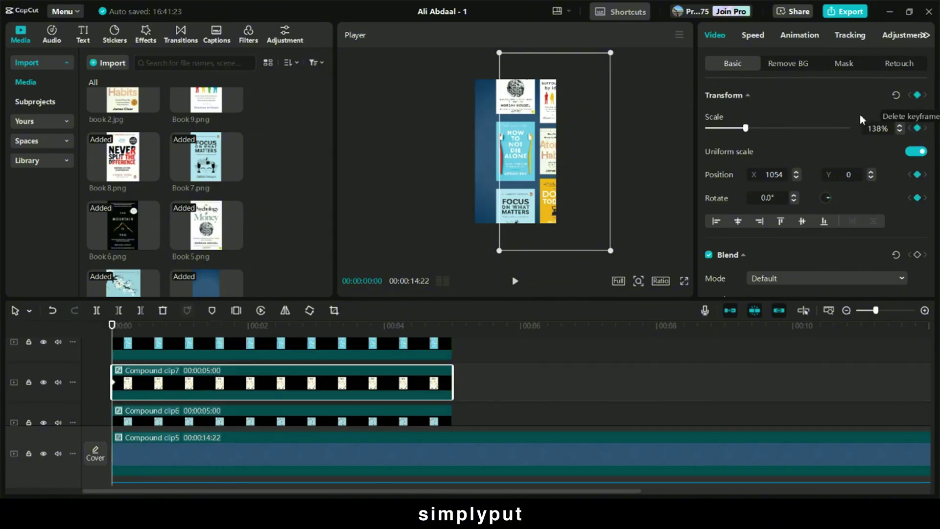
drag(570, 130, 565, 264)
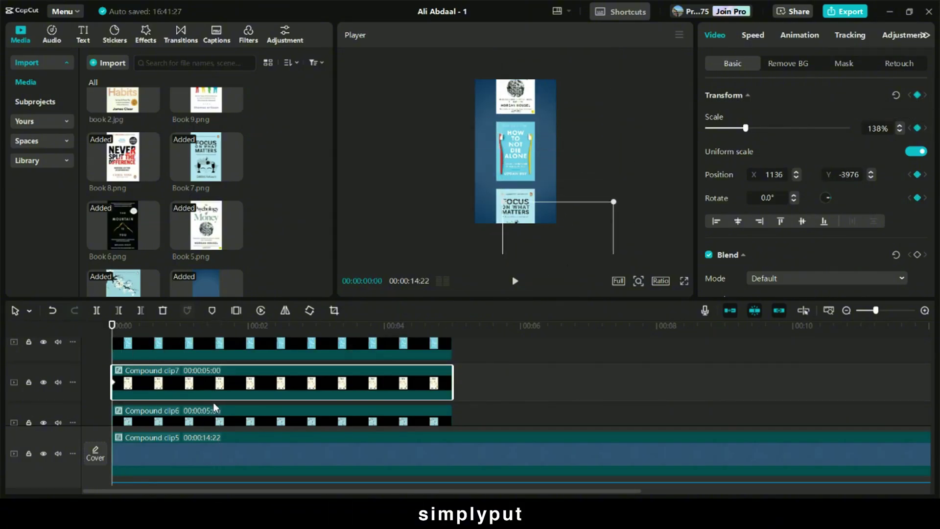
Keyframe Compound clip7 at 00:00:01:15 with its column raised back into the frame at X 1152, Y 163.
click(213, 402)
click(216, 386)
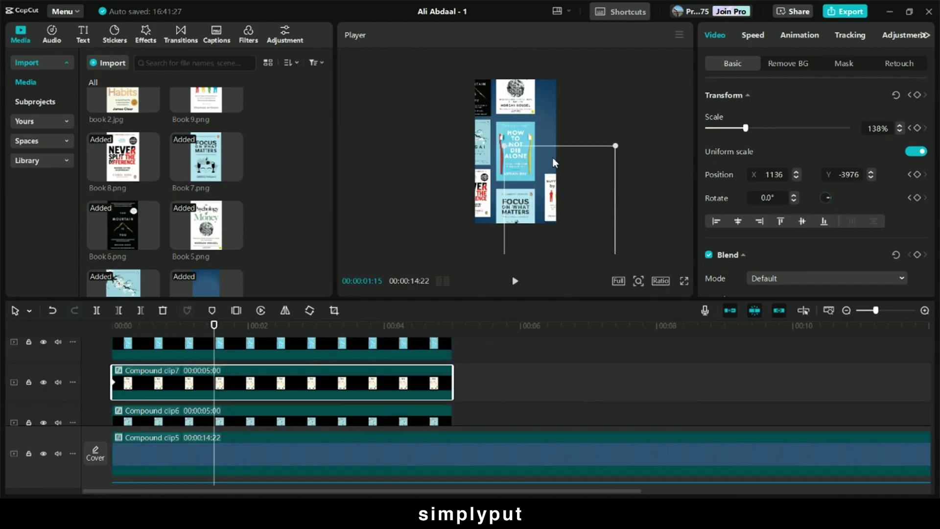
drag(554, 163, 550, 123)
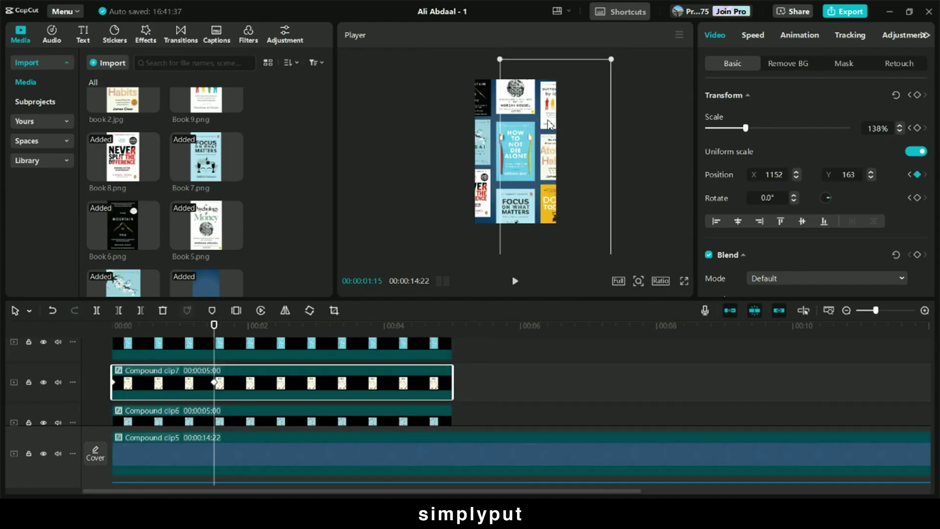
Add transform keyframes to the middle column, Compound clip8, at the start and at 00:00:01:15.
scroll(126, 378, up, 1)
click(127, 378)
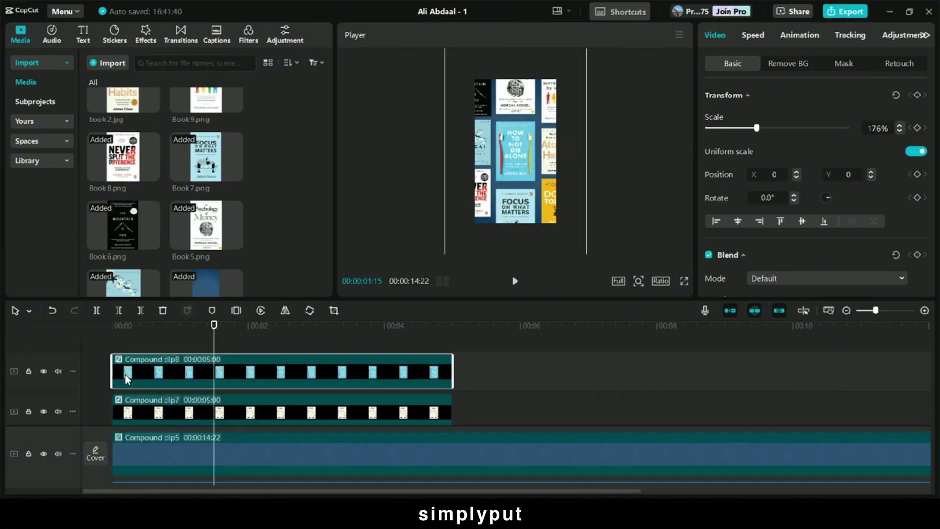
drag(216, 347, 119, 346)
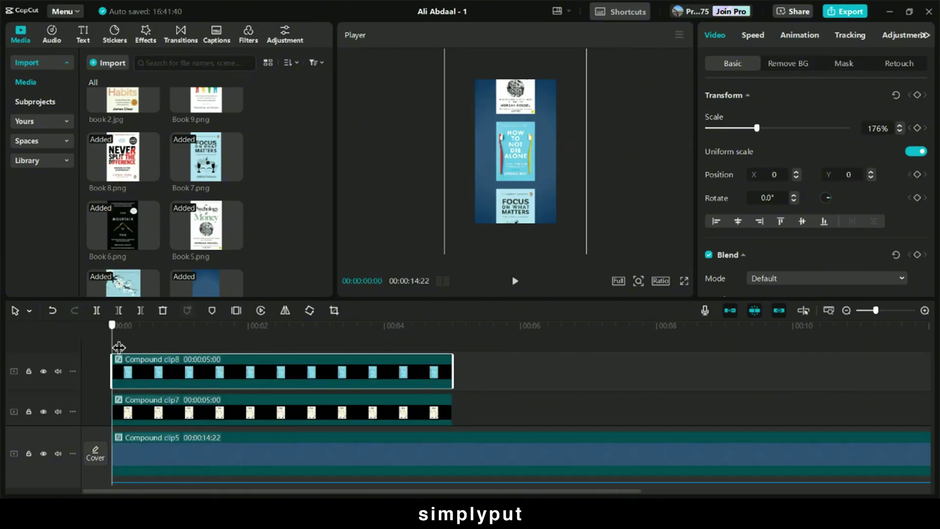
click(917, 95)
click(188, 414)
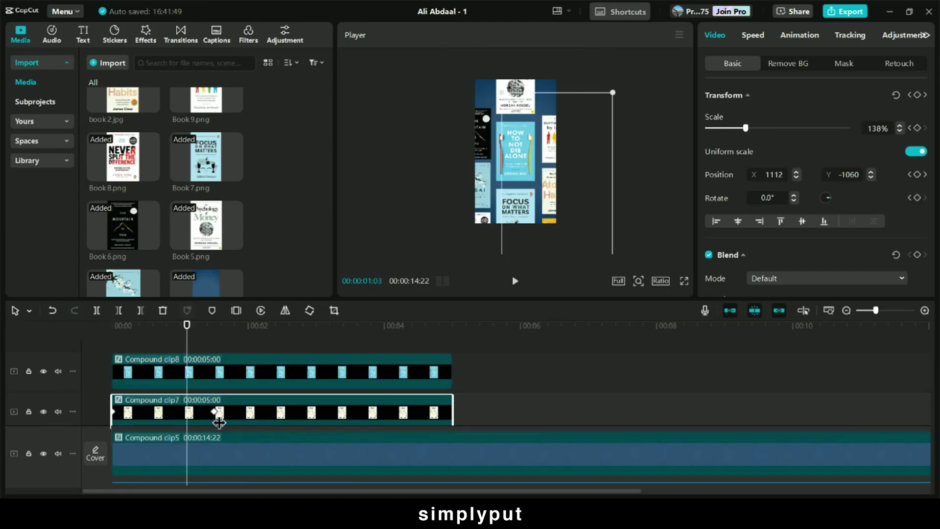
click(214, 376)
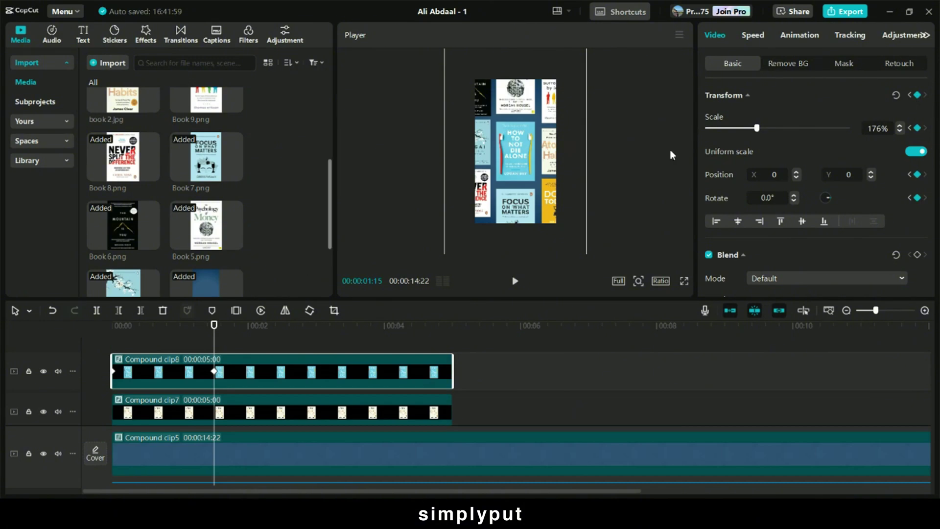
Move the middle column up out of the frame at its first keyframe and play the animation from the start.
click(910, 97)
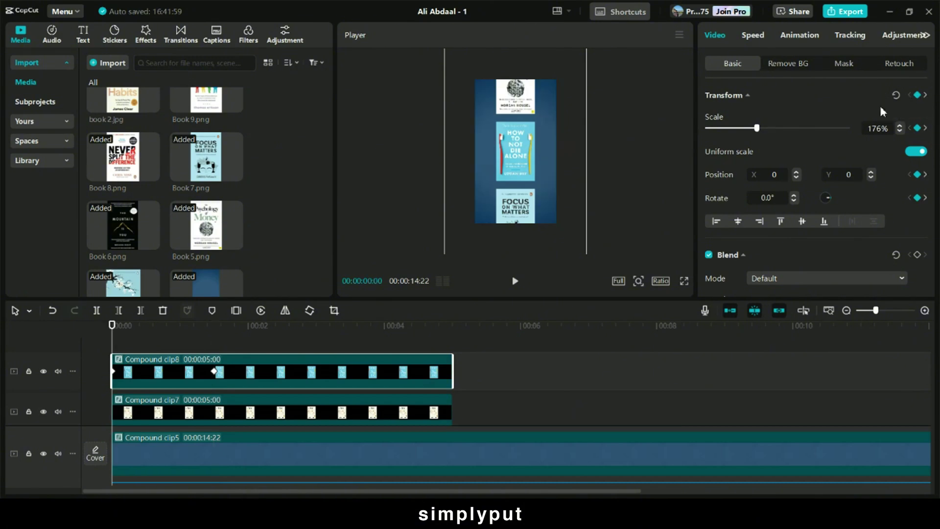
drag(518, 35, 507, 40)
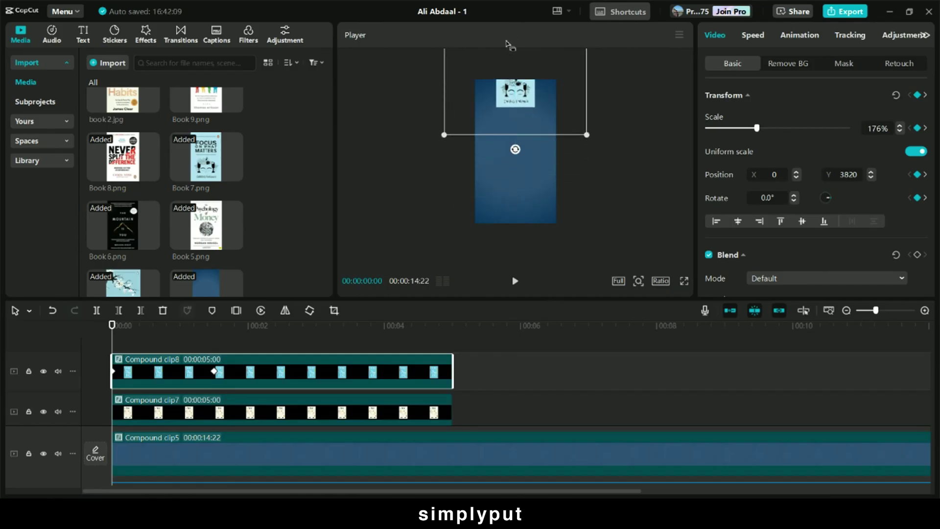
drag(508, 106, 507, 104)
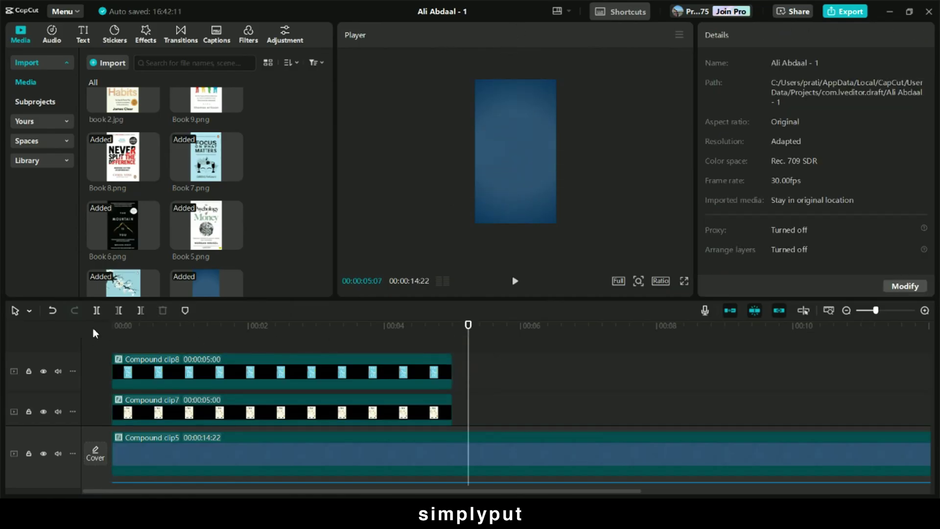
click(114, 338)
key(space)
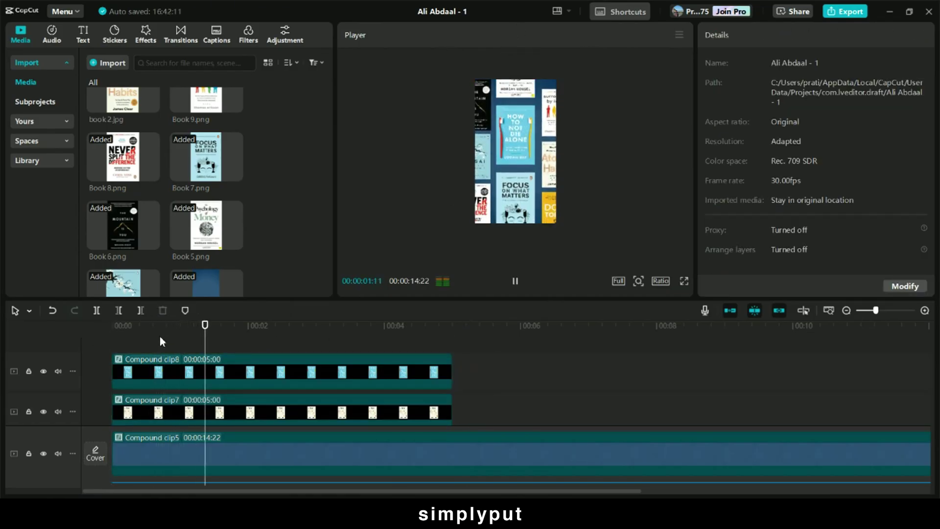
Stop playback and show the keyframe graph of the middle column, Compound clip8, expanding its Y position curve.
key(space)
click(117, 351)
drag(117, 350, 243, 351)
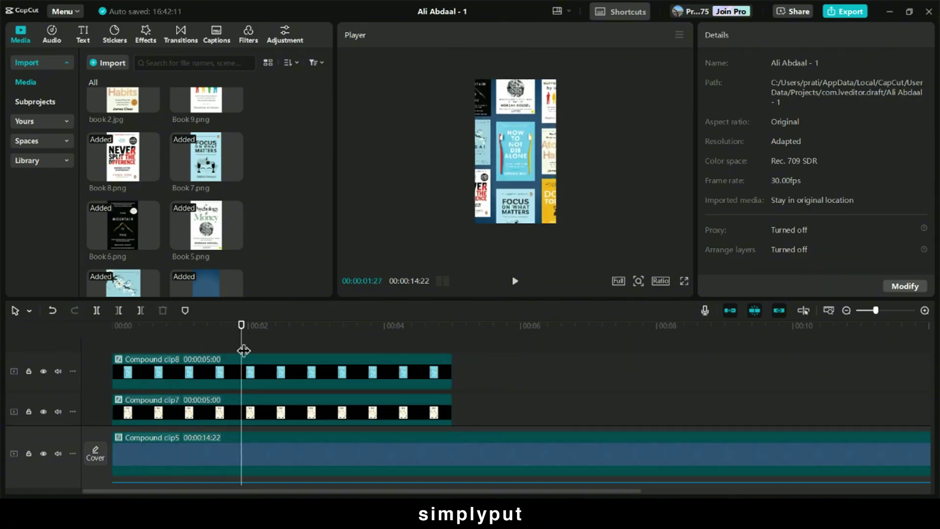
click(160, 379)
right_click(161, 378)
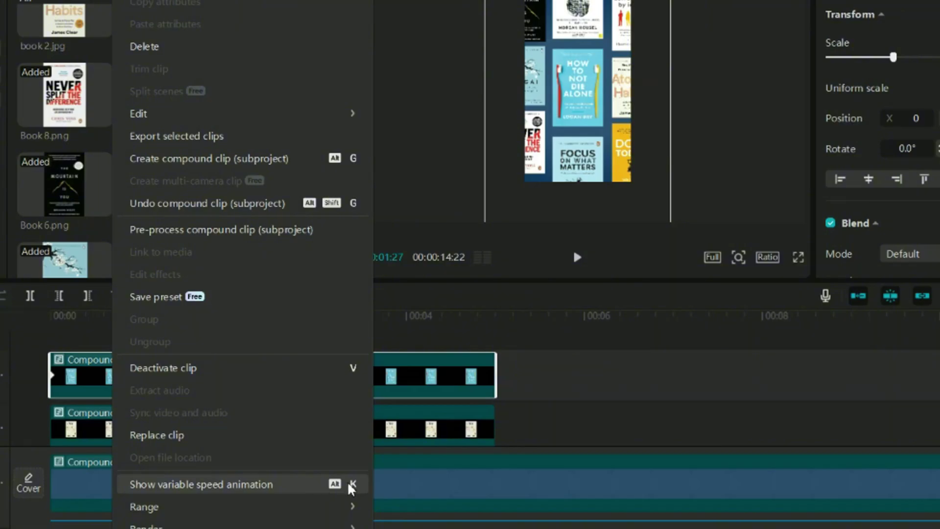
click(85, 385)
key(alt+k)
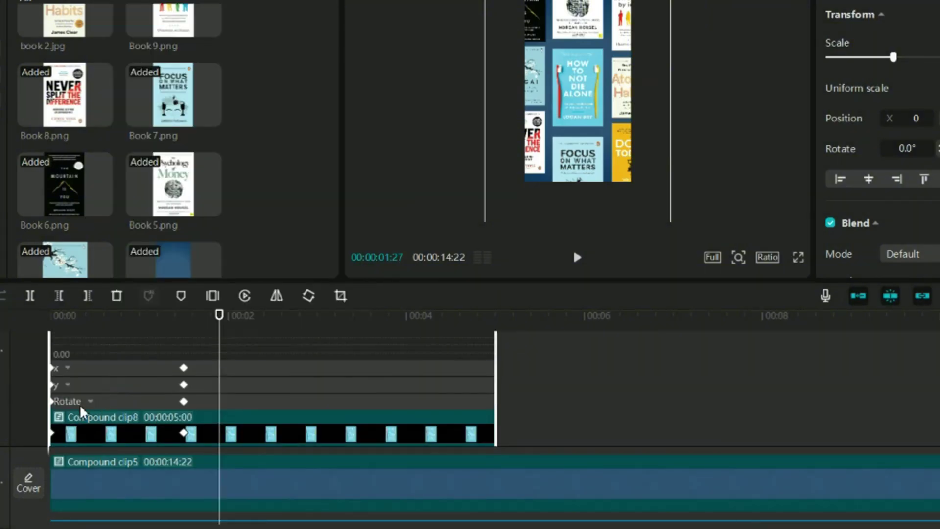
click(113, 390)
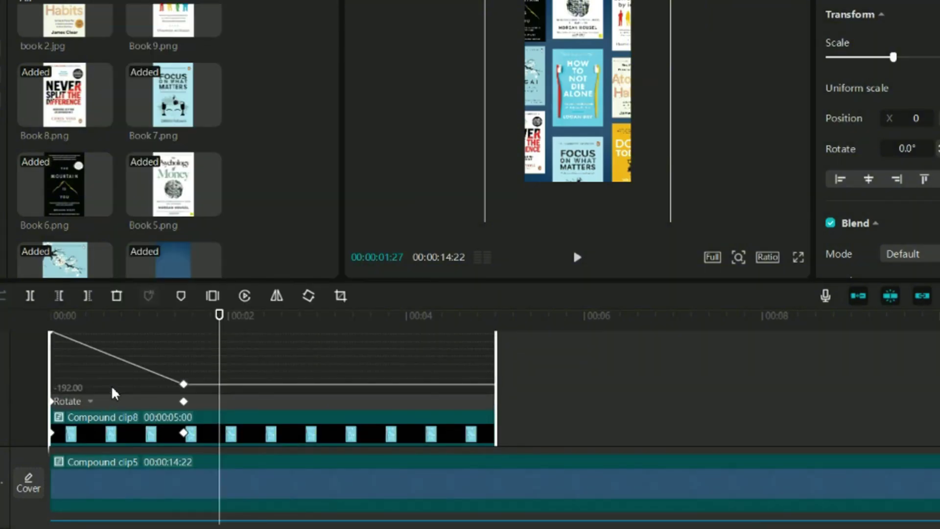
Apply the Quad Out preset curve to Compound clip8's Y keyframe at 00:00:01:15 and hide its keyframe graph.
click(184, 425)
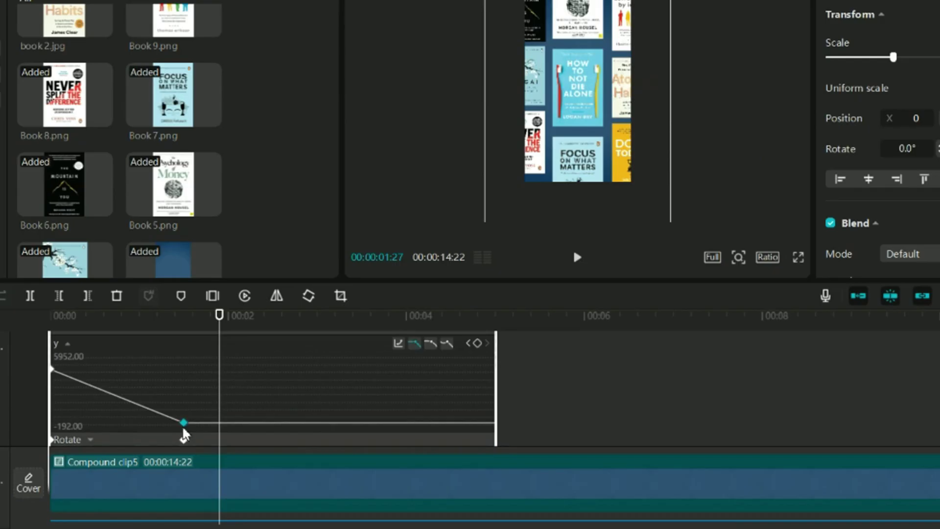
click(397, 345)
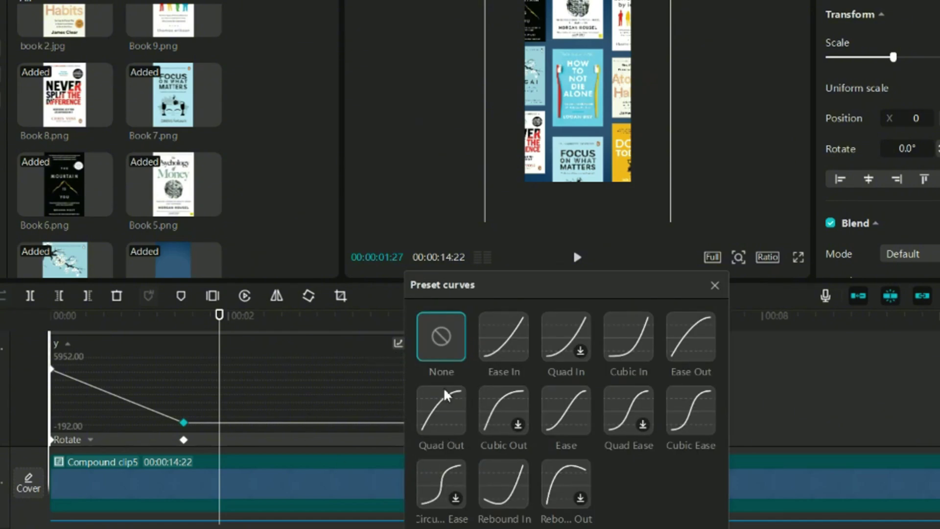
click(435, 424)
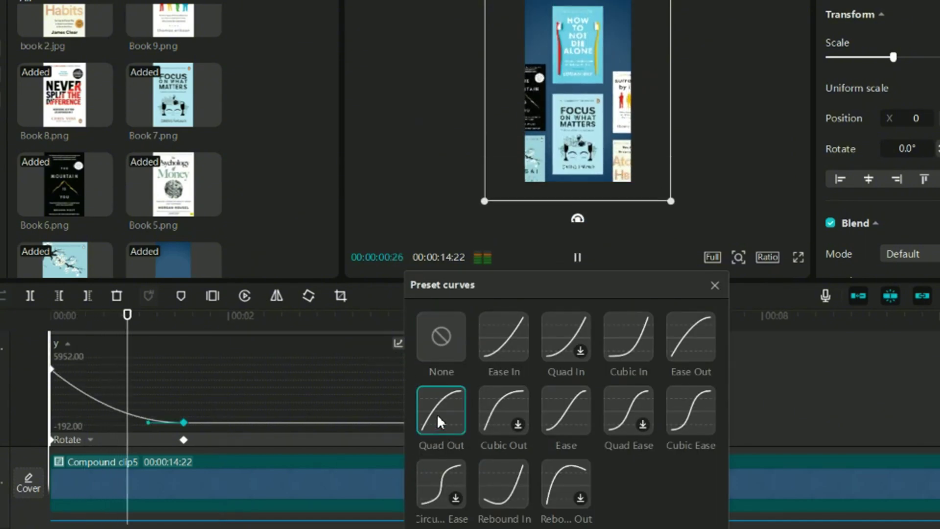
click(715, 285)
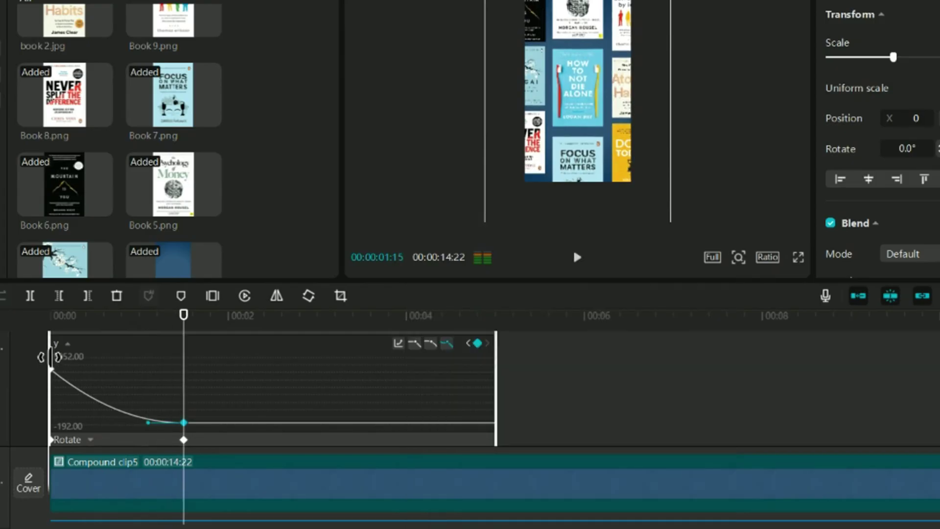
scroll(280, 382, up, 1)
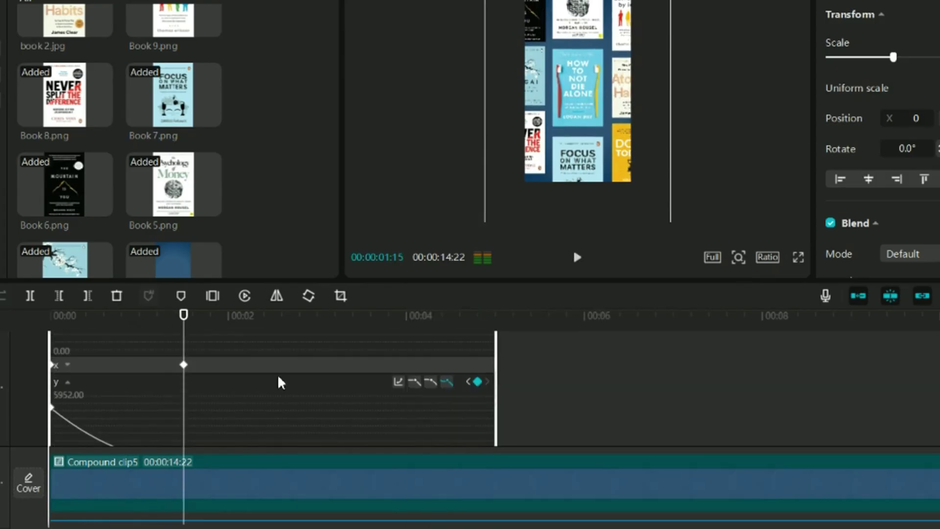
key(alt+k)
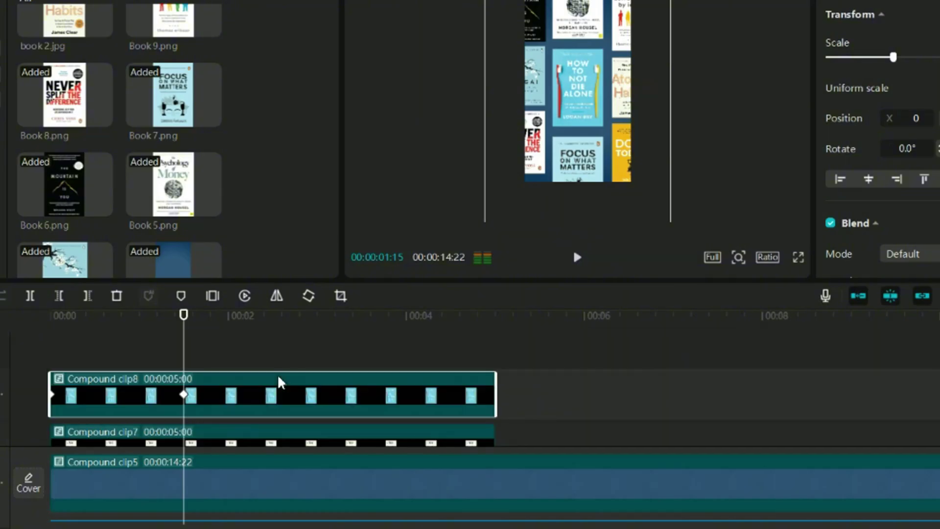
Show the keyframe graph of Compound clip7 and apply the Quad Out preset curve to its Y keyframe at 00:00:01:15.
scroll(237, 424, down, 2)
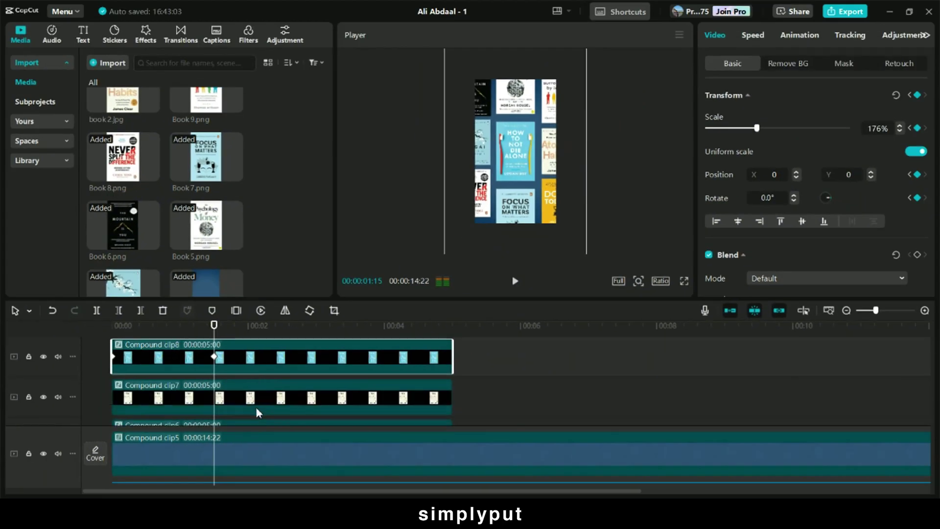
right_click(186, 395)
click(284, 456)
scroll(152, 381, up, 1)
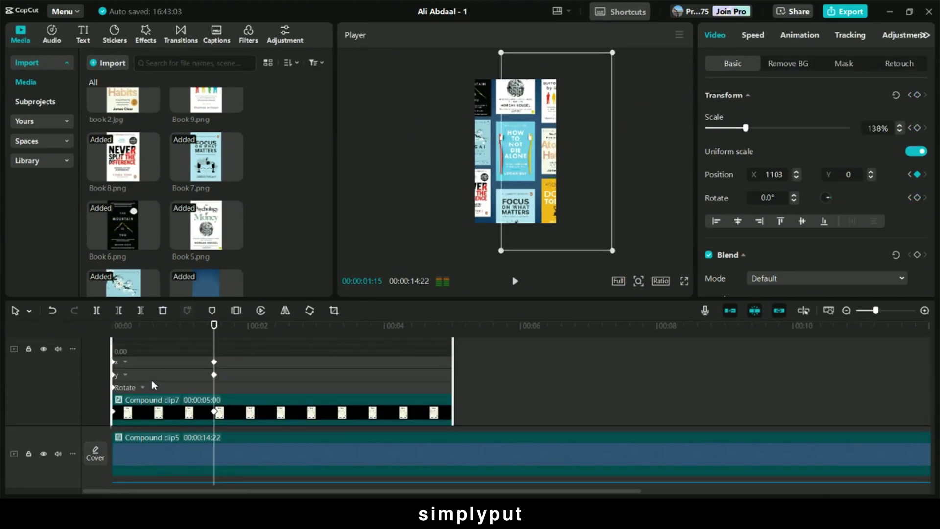
click(151, 381)
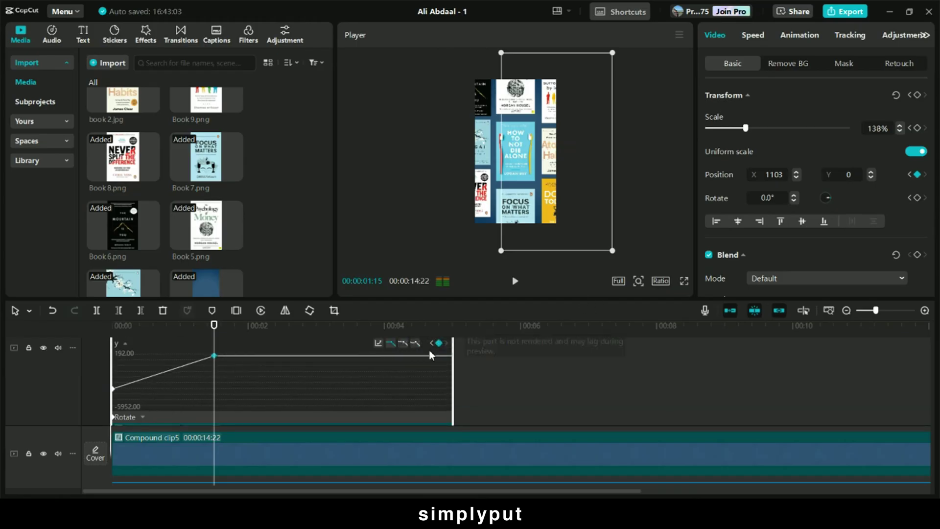
click(377, 343)
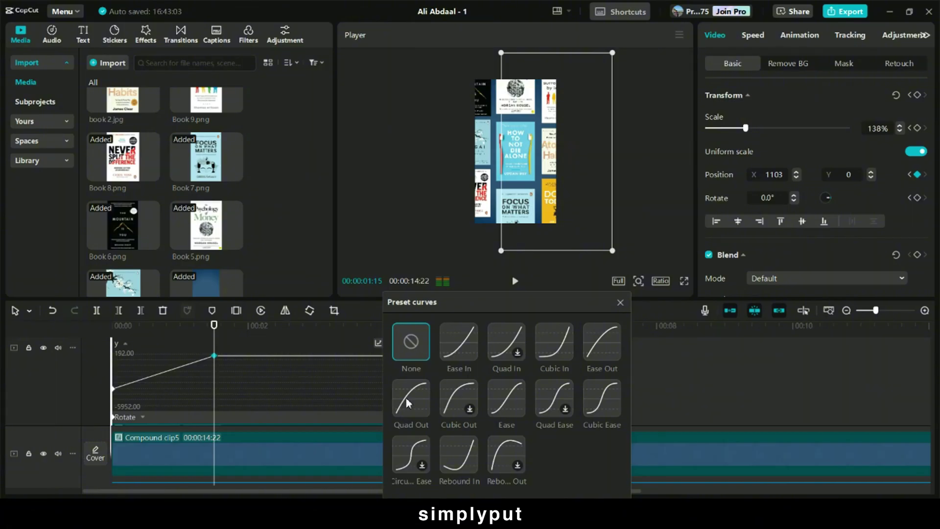
click(601, 329)
click(620, 302)
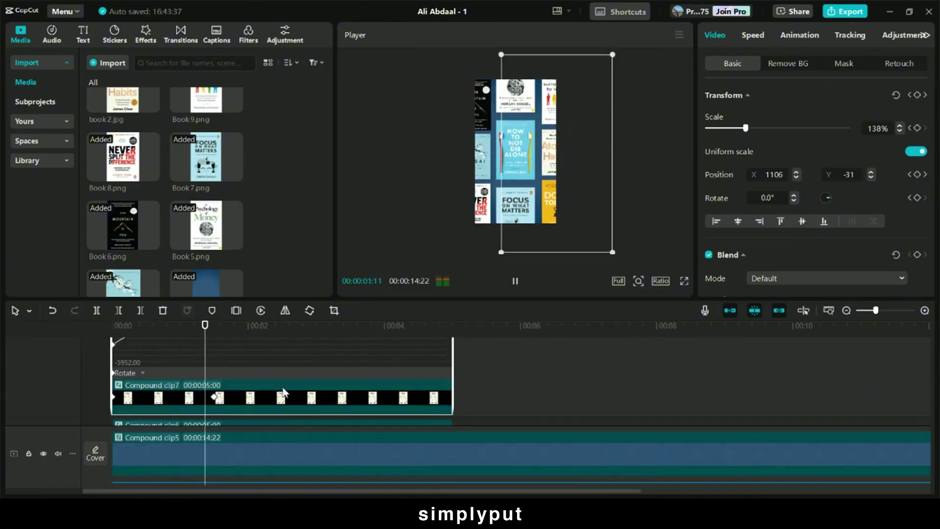
Mute the audio track and apply the Quad Out preset curve to Compound clip6's Y keyframe at 00:00:01:15.
click(61, 465)
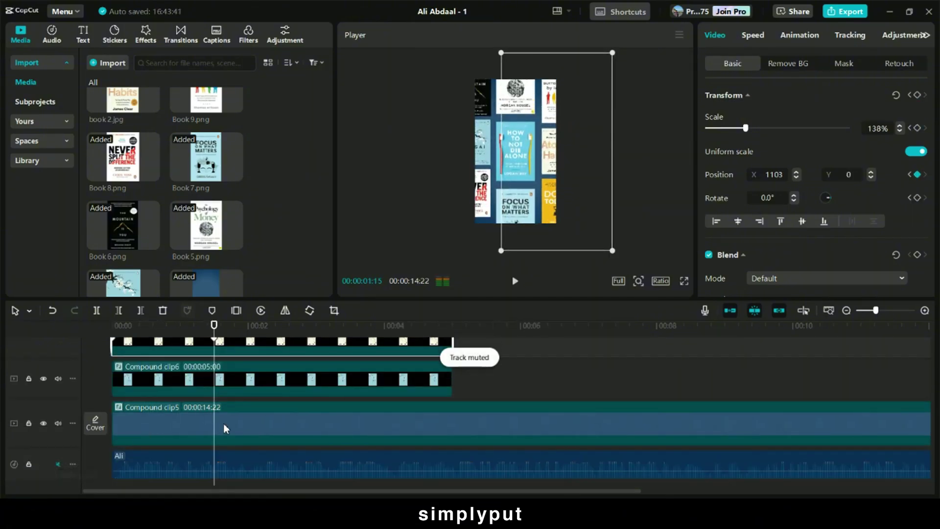
scroll(224, 424, up, 1)
click(206, 413)
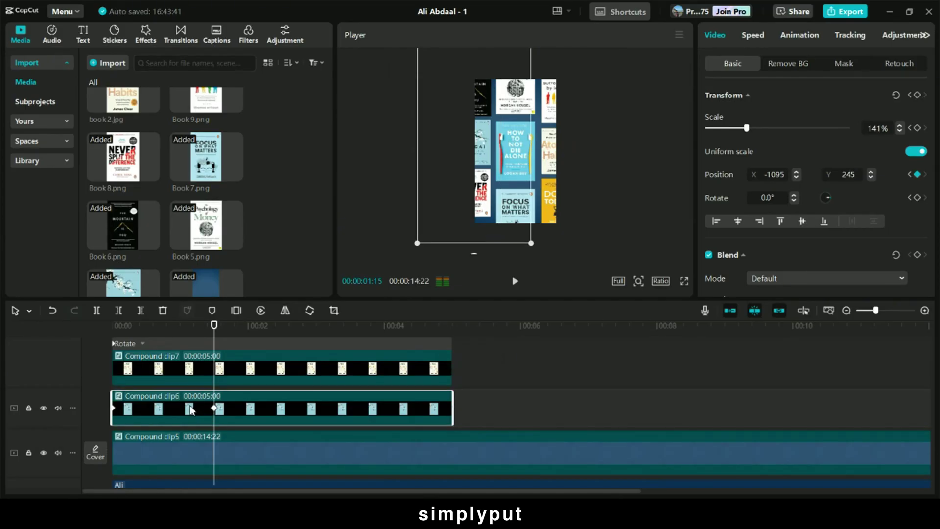
click(183, 368)
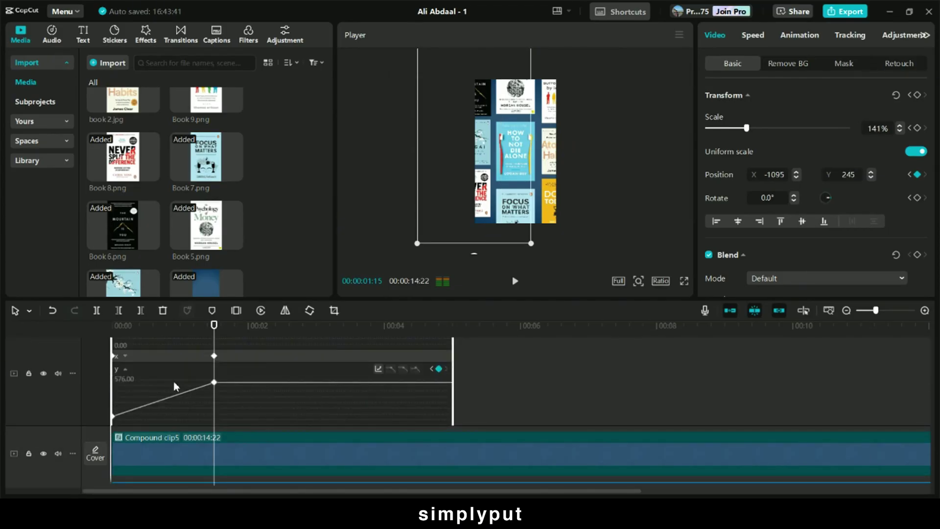
click(213, 383)
click(380, 369)
click(410, 398)
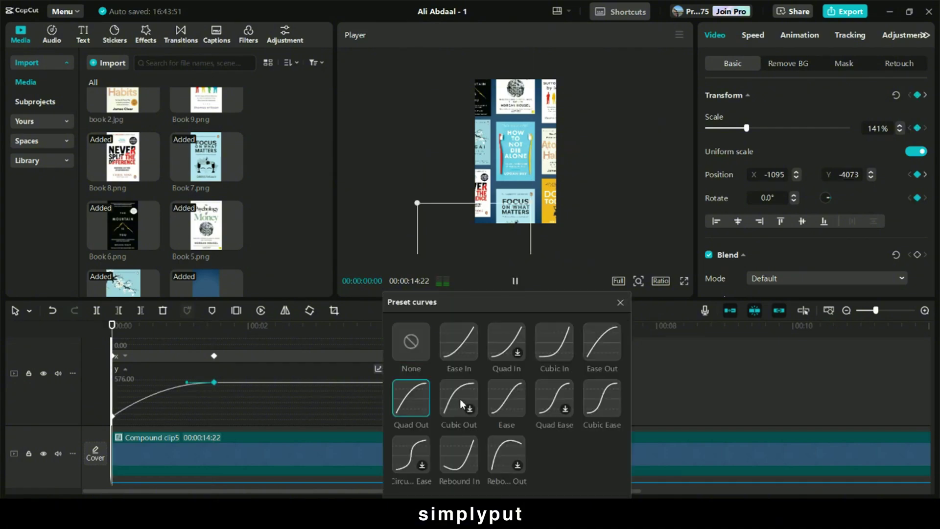
click(620, 303)
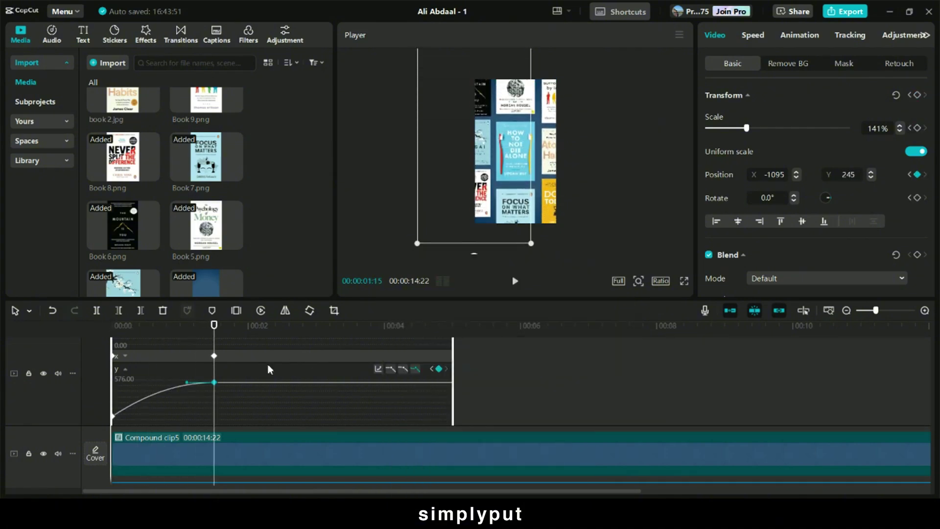
Scrub from the start of the timeline to review the eased slide-in of the three book columns.
scroll(269, 369, up, 1)
drag(215, 325, 112, 326)
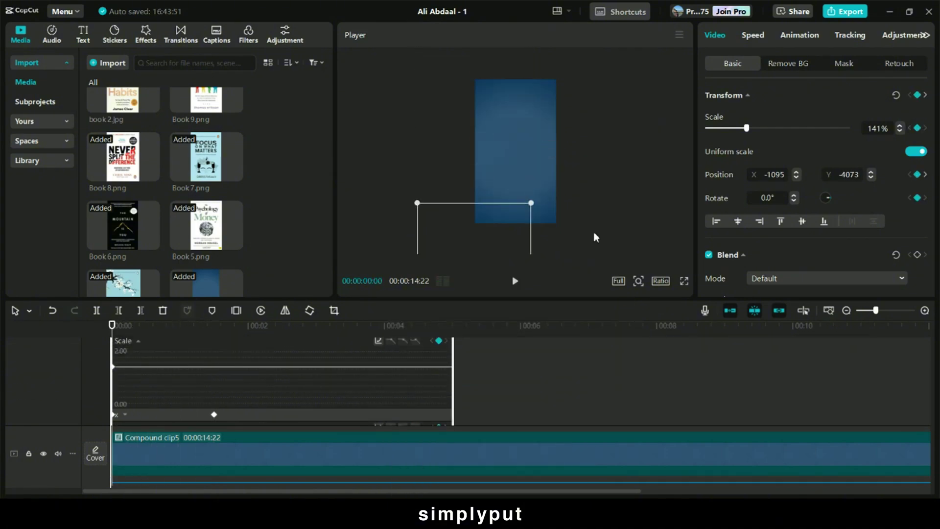
click(211, 402)
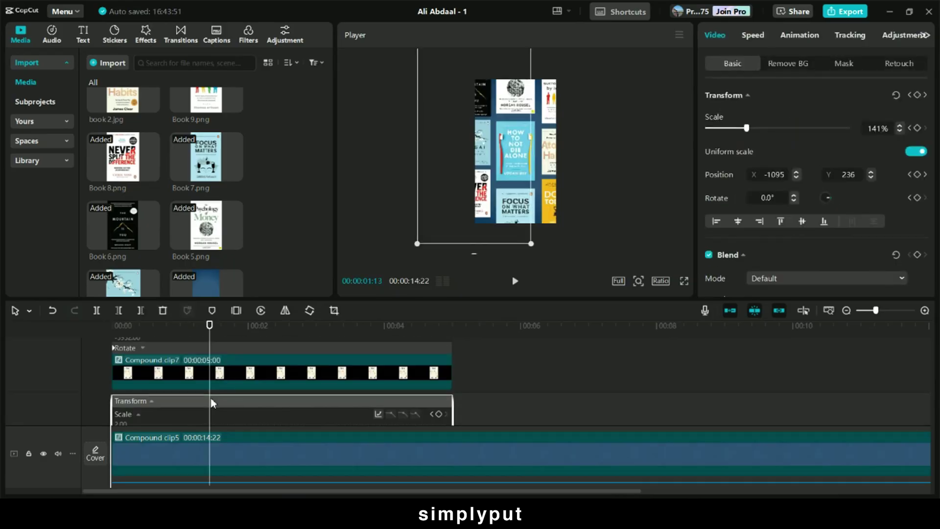
scroll(210, 402, down, 1)
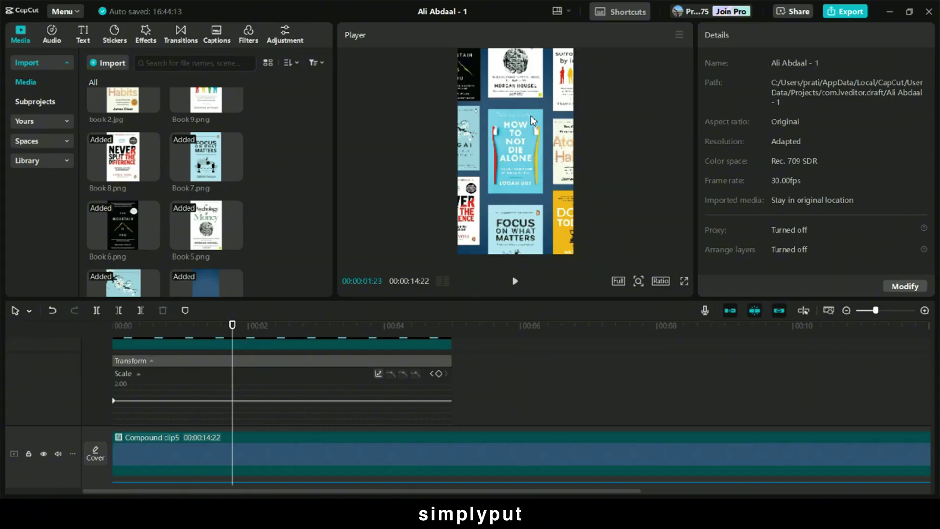
scroll(274, 374, up, 1)
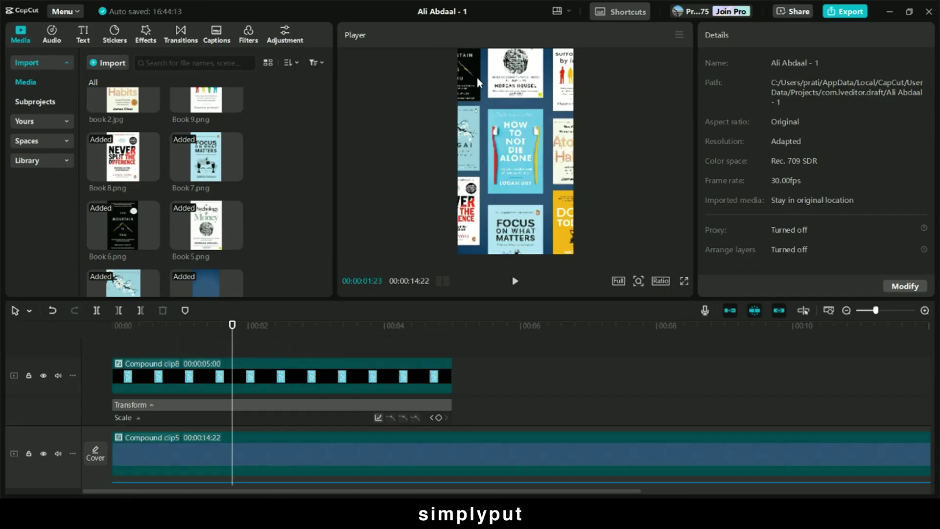
Open Compound clip8 and keyframe Book 5's blend from 100% opacity at 00:00:01:15 down to fully transparent at 00:00:02:00.
scroll(218, 383, up, 1)
click(214, 387)
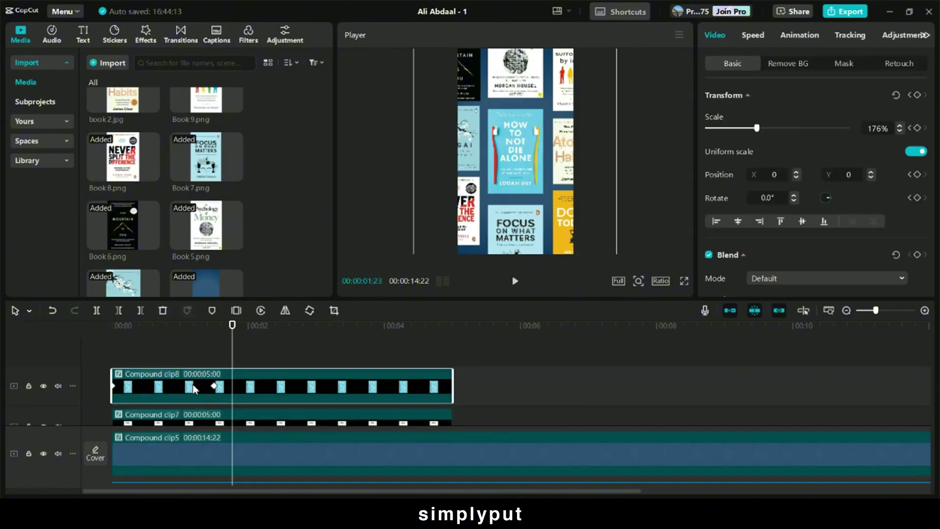
double_click(198, 387)
click(195, 386)
drag(191, 340, 220, 343)
scroll(813, 221, down, 2)
click(917, 166)
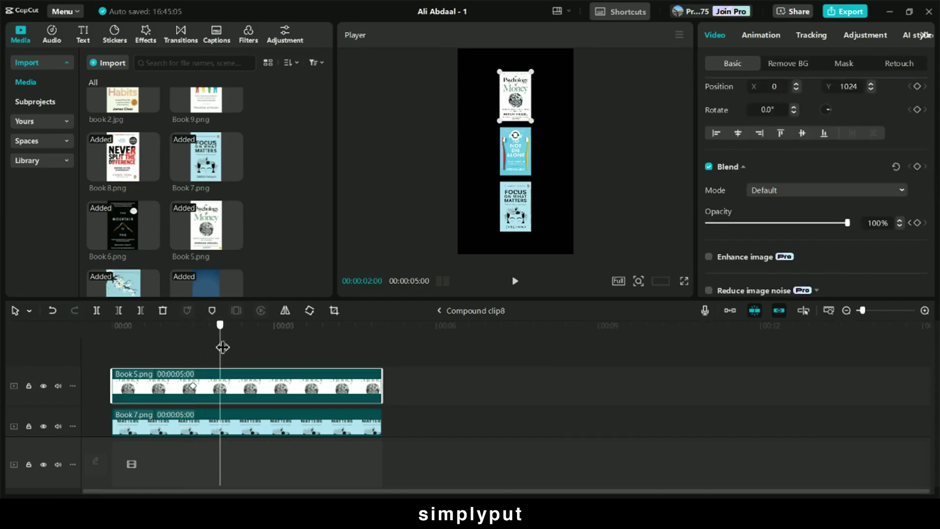
drag(848, 224, 628, 223)
Add matching opacity fade-out keyframes from 00:00:01:15 to Book 7 and Book 1, and return to the main timeline.
click(193, 386)
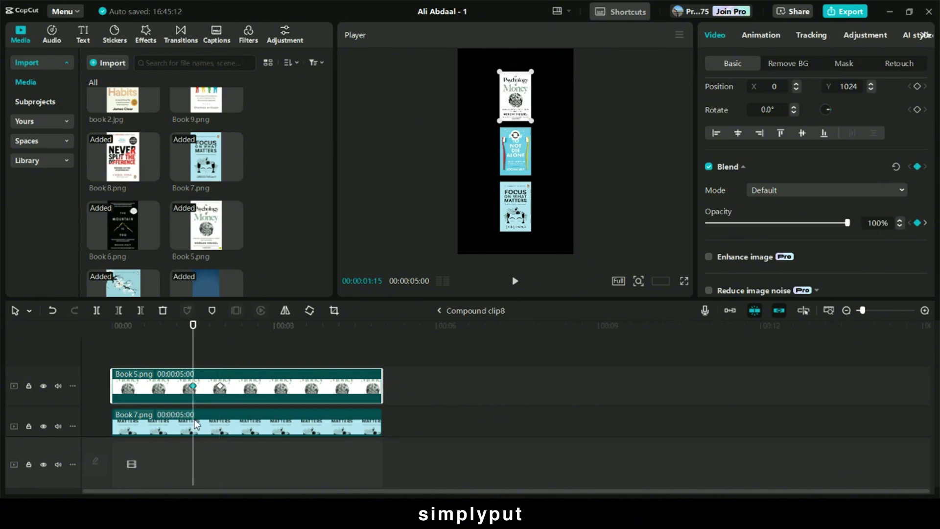
click(195, 423)
scroll(196, 423, down, 1)
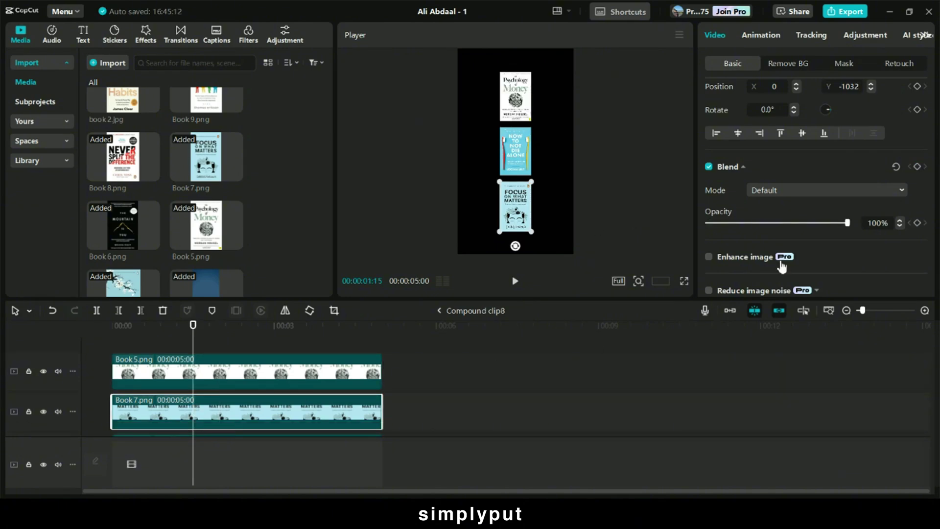
click(918, 166)
scroll(220, 382, down, 3)
click(191, 407)
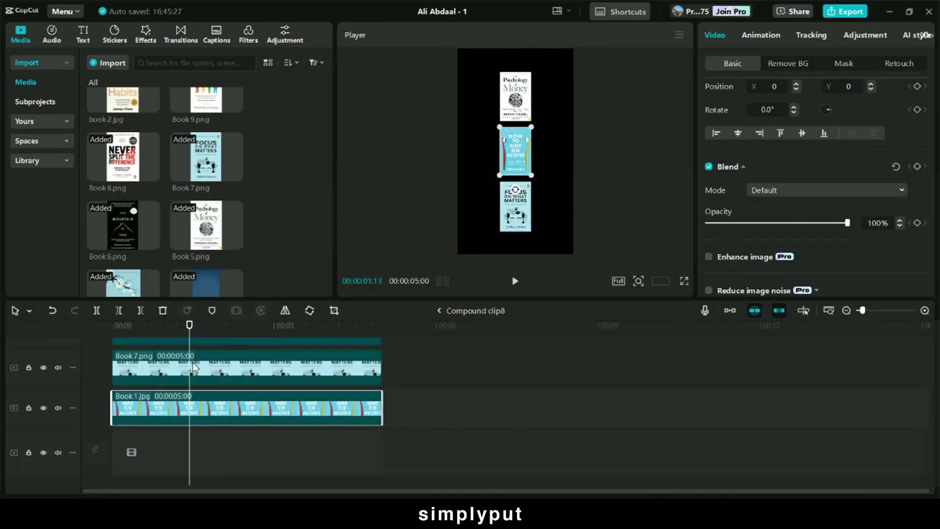
click(215, 368)
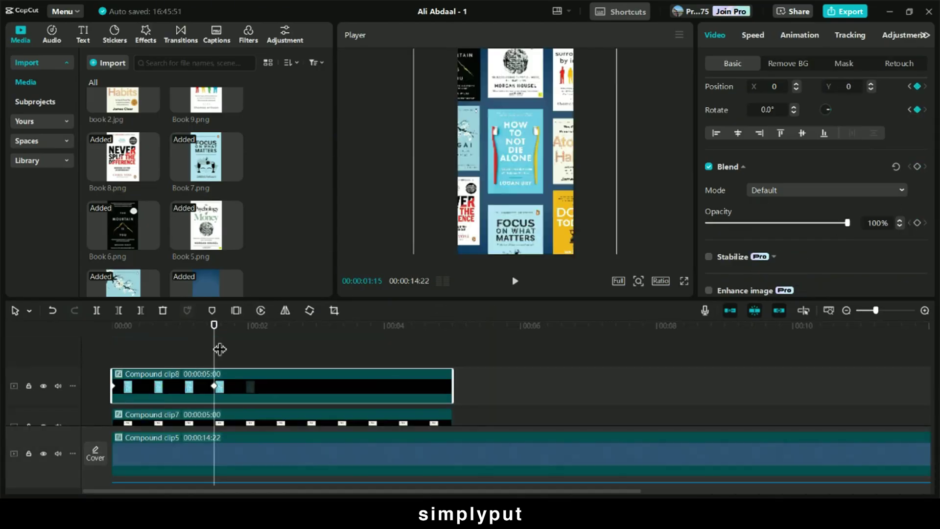
Trim the end of Compound clip7 so the clip lasts 00:00:02:00.
scroll(227, 375, down, 2)
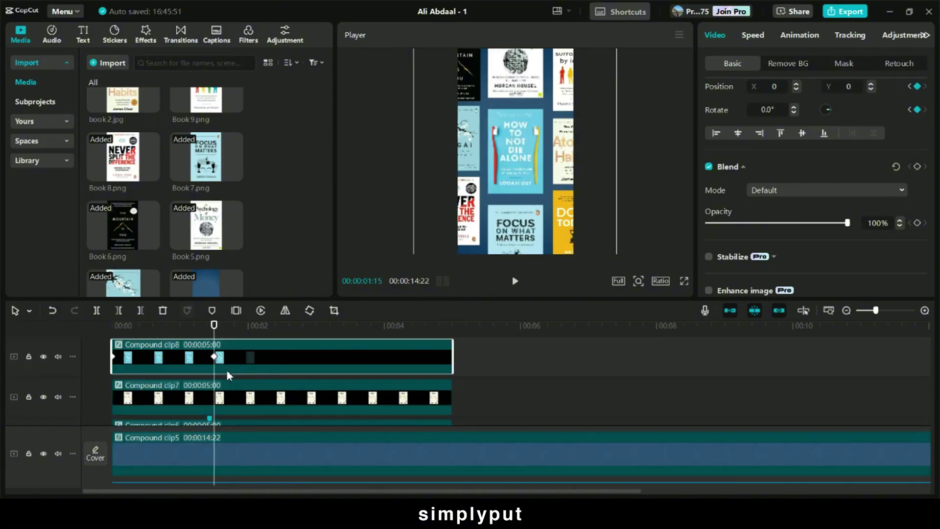
click(238, 379)
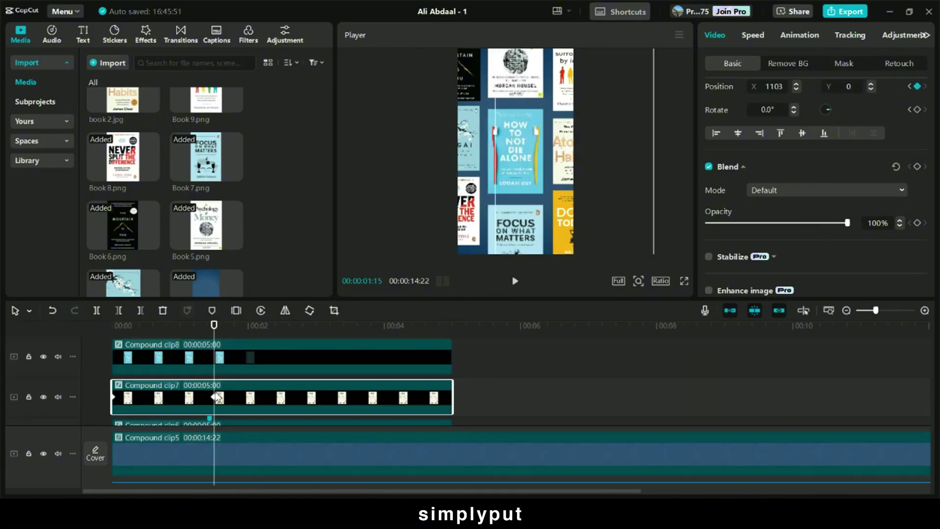
drag(452, 398, 246, 398)
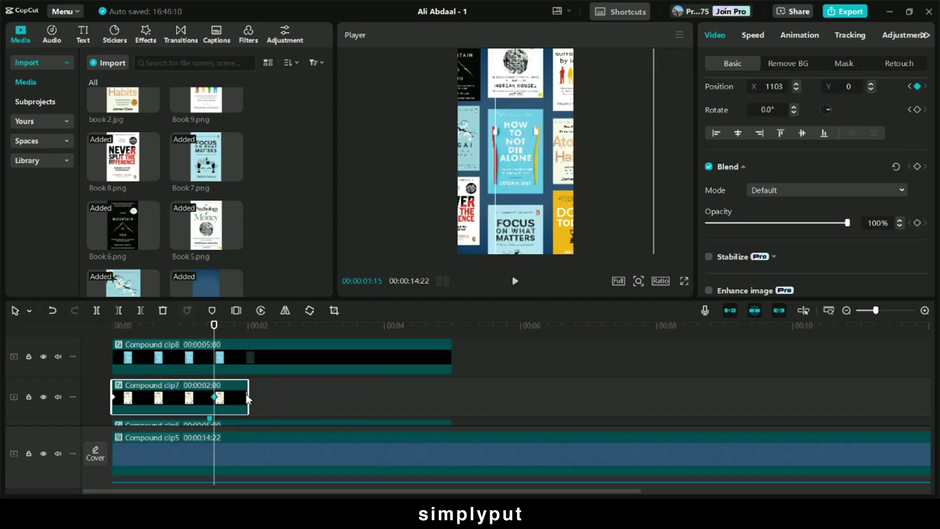
Apply the Fade Out exit animation to Compound clip7 with a 0.5 s duration.
click(791, 34)
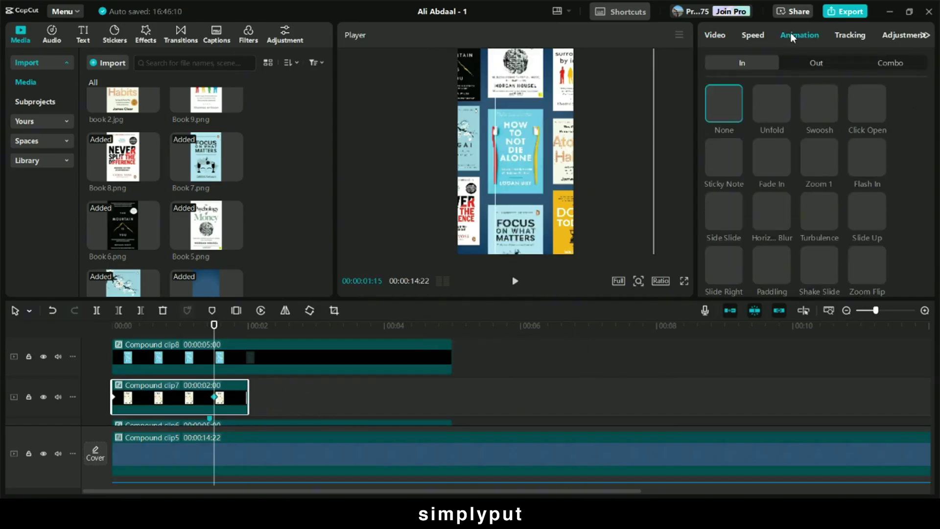
click(817, 65)
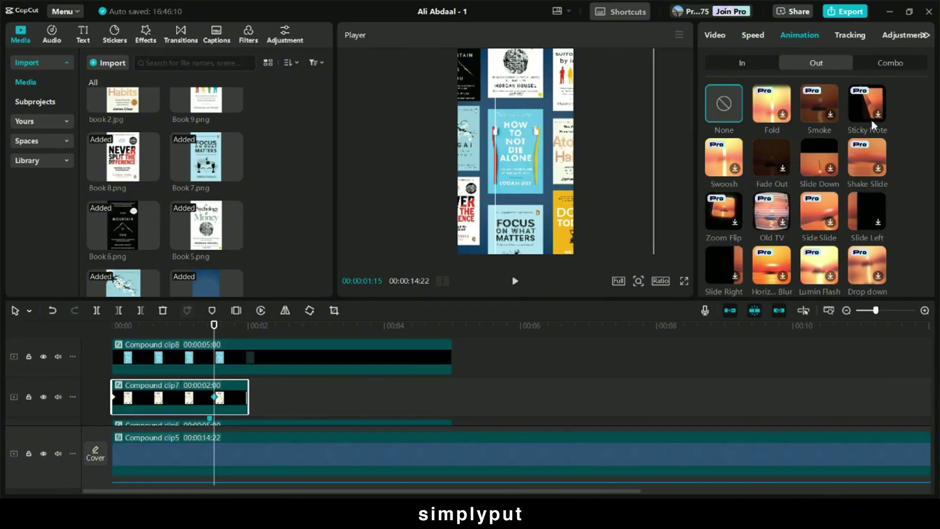
click(780, 152)
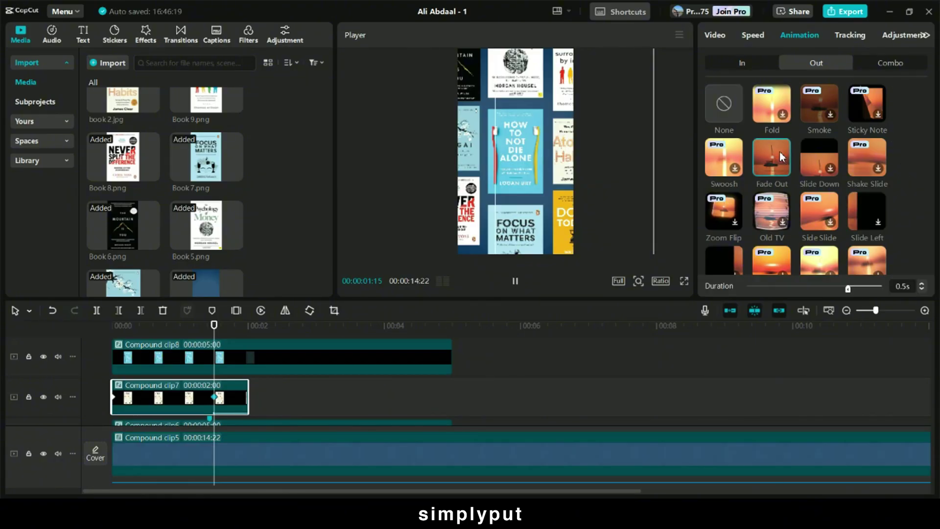
scroll(250, 392, down, 1)
Trim Compound clip6 to 00:00:02:00 with a 0.5 s Fade Out exit animation, and trim Compound clip8 to the same length.
click(250, 392)
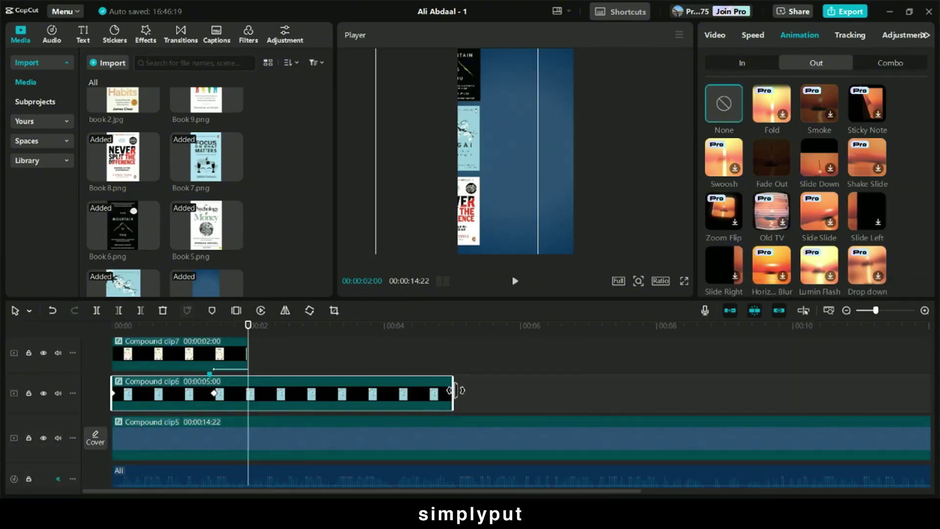
drag(453, 392, 248, 392)
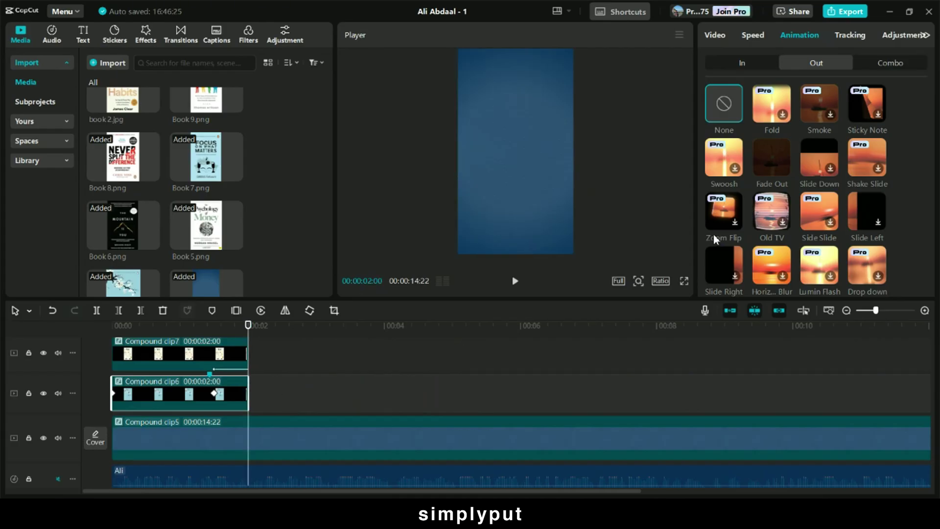
click(766, 158)
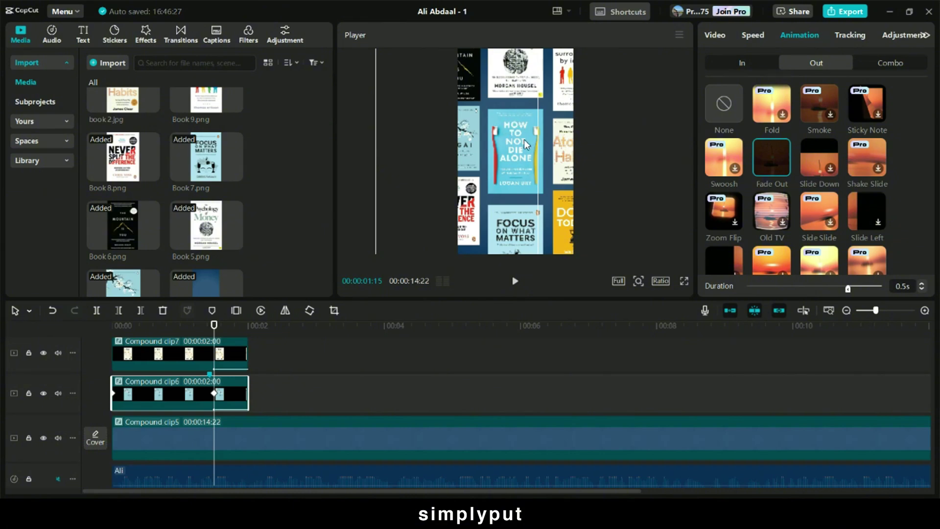
key(Delete)
drag(450, 371, 248, 372)
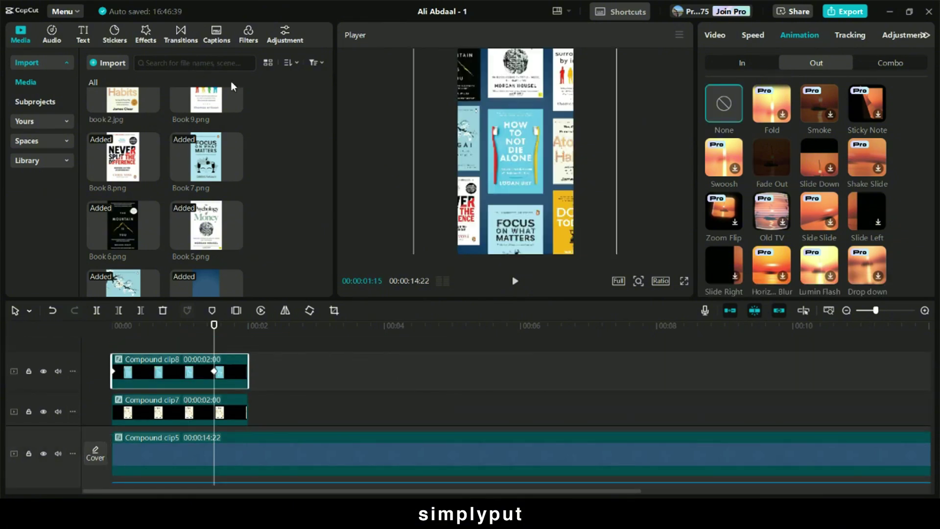
Add Book 1.jpg above the columns from 00:00:01:15, scale it to 47% to match the centre cover, and preview it.
scroll(233, 87, up, 4)
drag(123, 116, 188, 317)
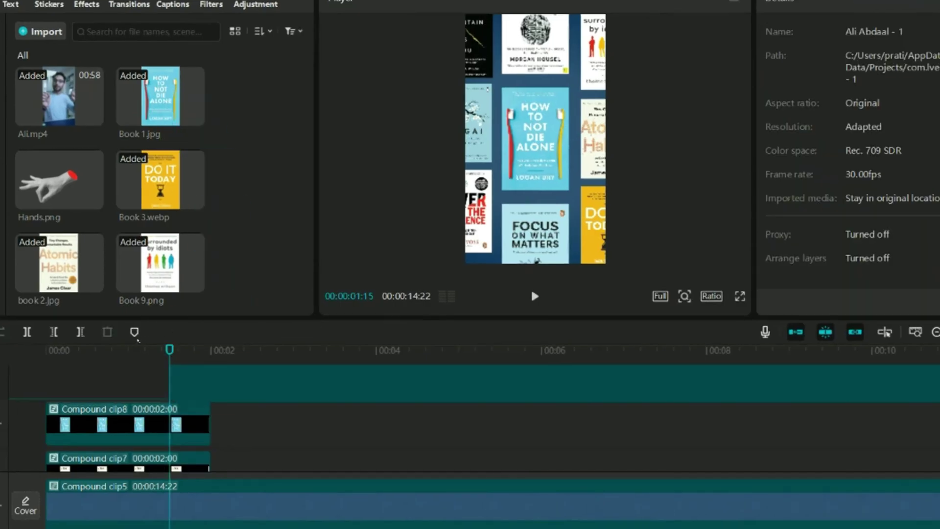
drag(138, 340, 139, 342)
drag(606, 31, 555, 118)
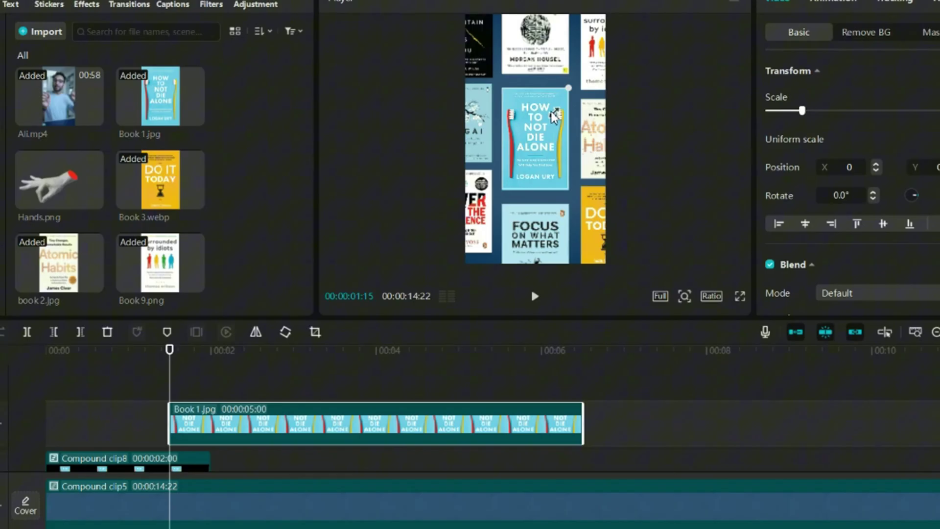
click(150, 395)
key(space)
key(space)
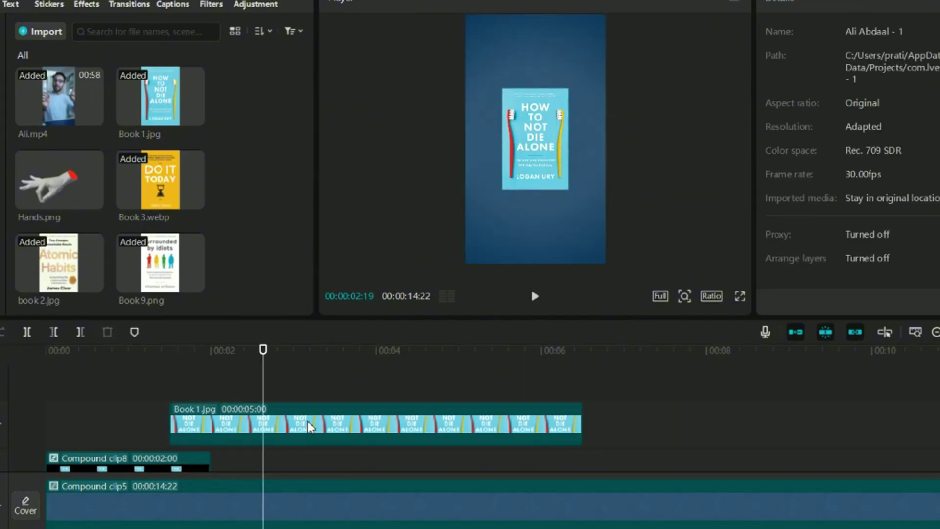
Trim the end of Book 1.jpg so the clip lasts 00:00:01:16, and play back the result.
drag(584, 415, 230, 418)
click(41, 385)
key(space)
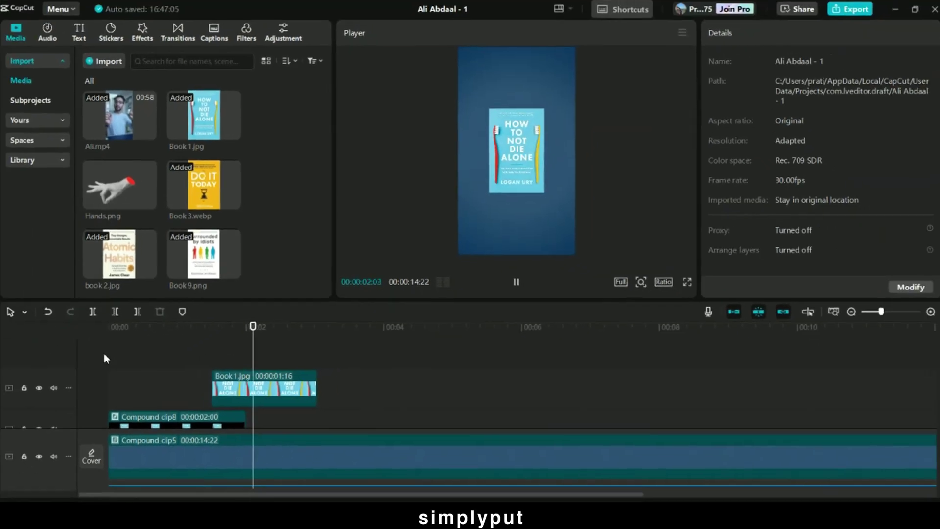
key(space)
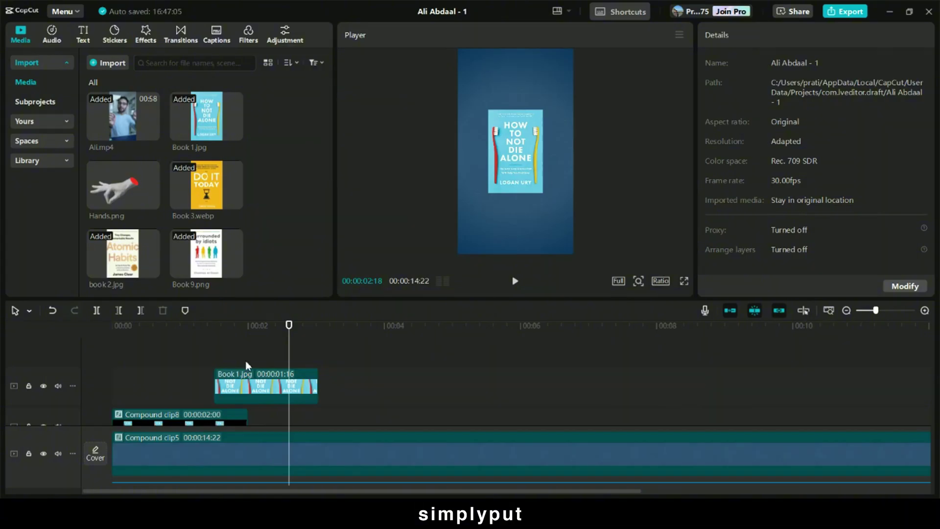
Add Transform keyframes to Book 1.jpg at 00:00:02:00 and 00:00:02:10, shrinking the cover to 32% at the second one.
click(219, 360)
drag(226, 371, 249, 362)
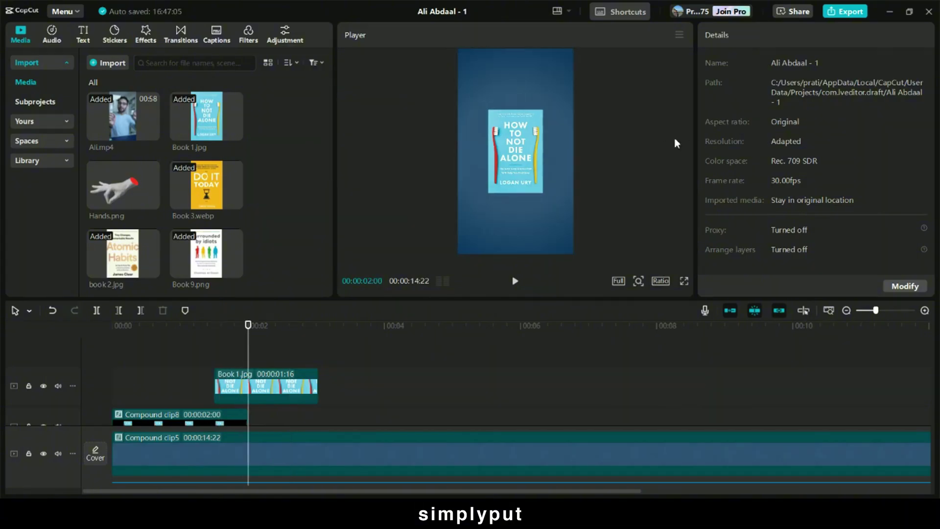
click(216, 396)
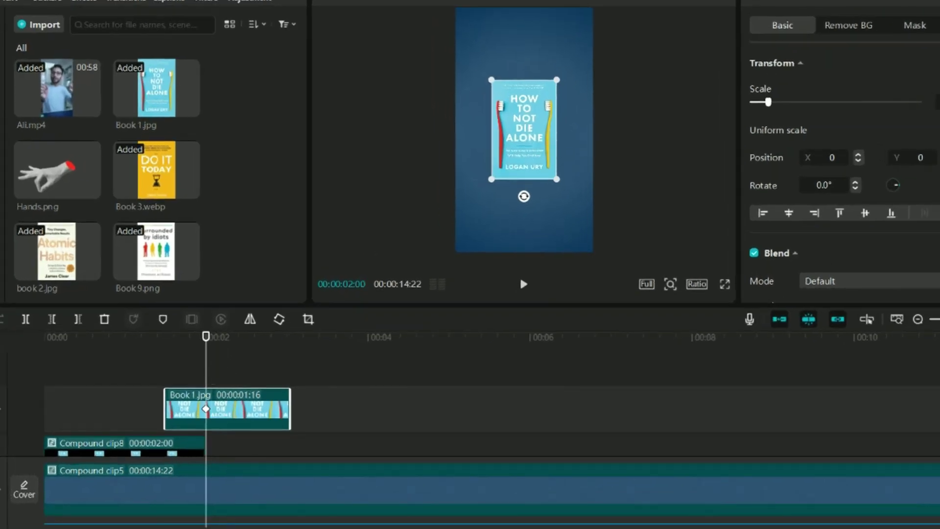
key(shift+Right)
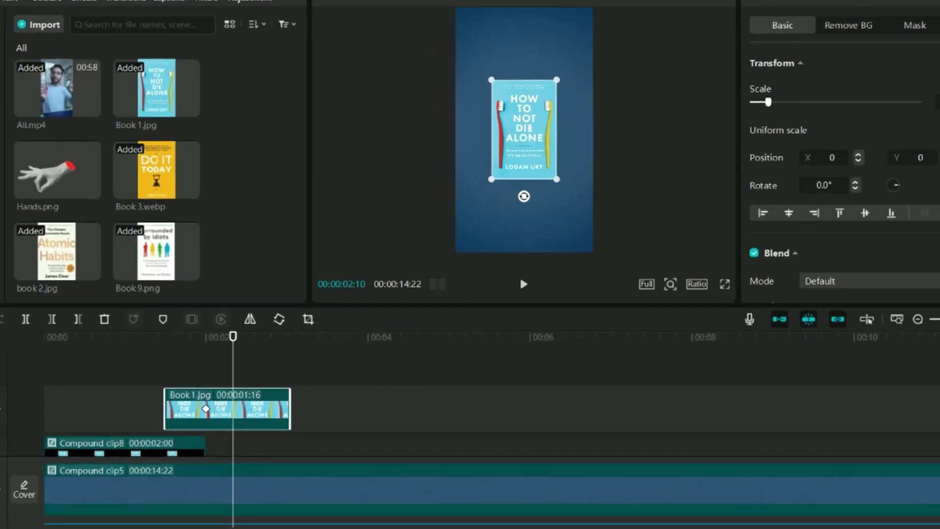
click(924, 81)
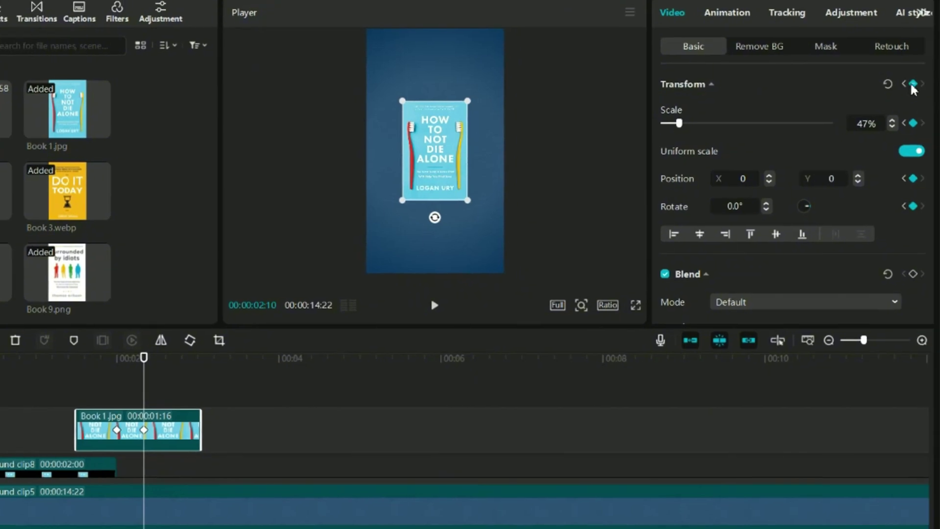
drag(467, 102, 448, 117)
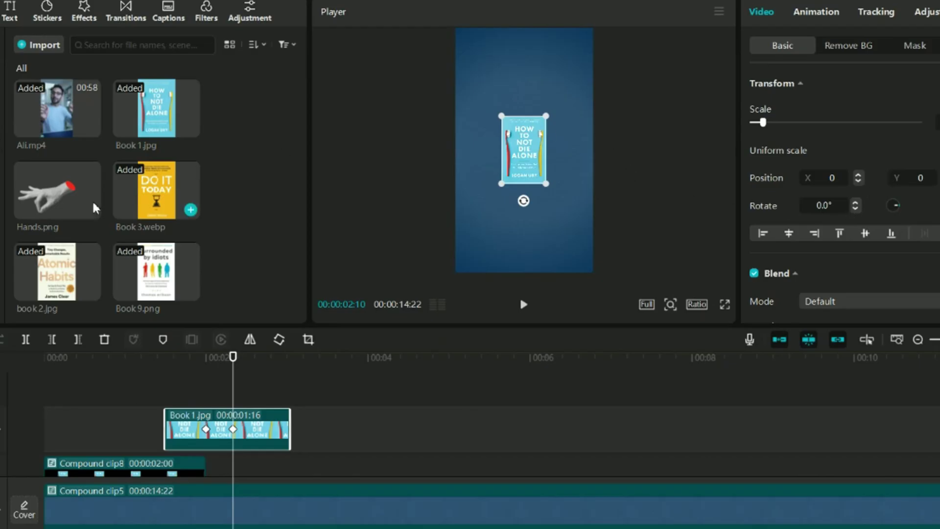
Add Hands.png above Book 1.jpg starting at 00:00:02:10, at 79% scale with its fingertips at the book's upper edge.
drag(59, 205, 230, 426)
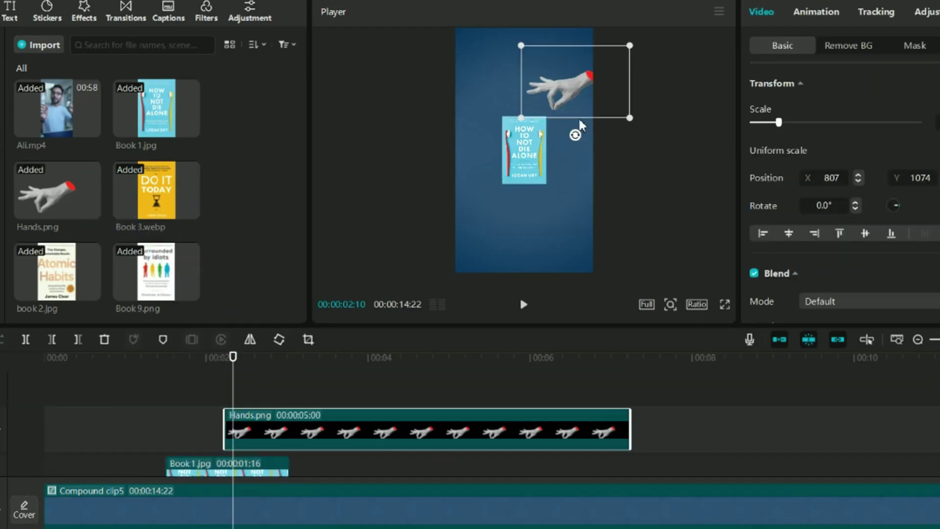
drag(588, 113, 593, 113)
drag(248, 432, 234, 434)
drag(237, 402, 241, 402)
drag(242, 434, 293, 440)
scroll(255, 431, down, 1)
click(239, 427)
click(267, 403)
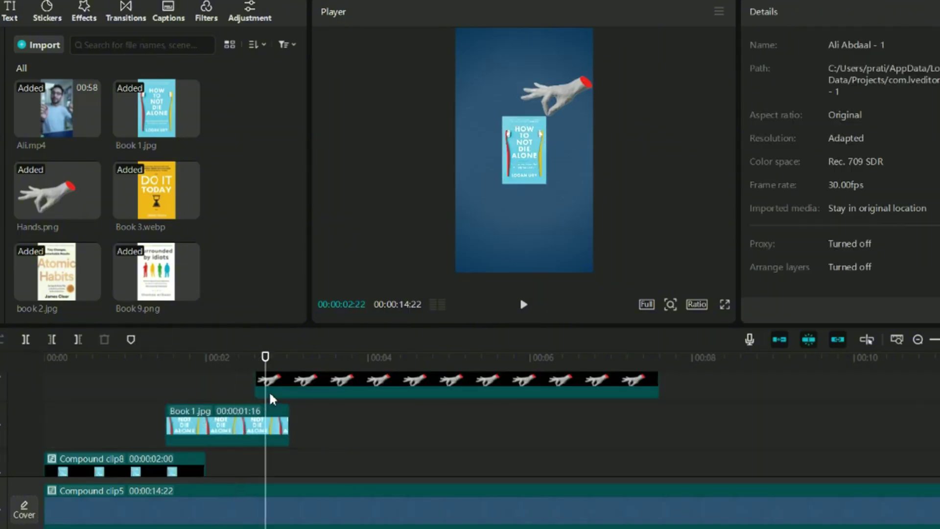
drag(269, 392, 243, 392)
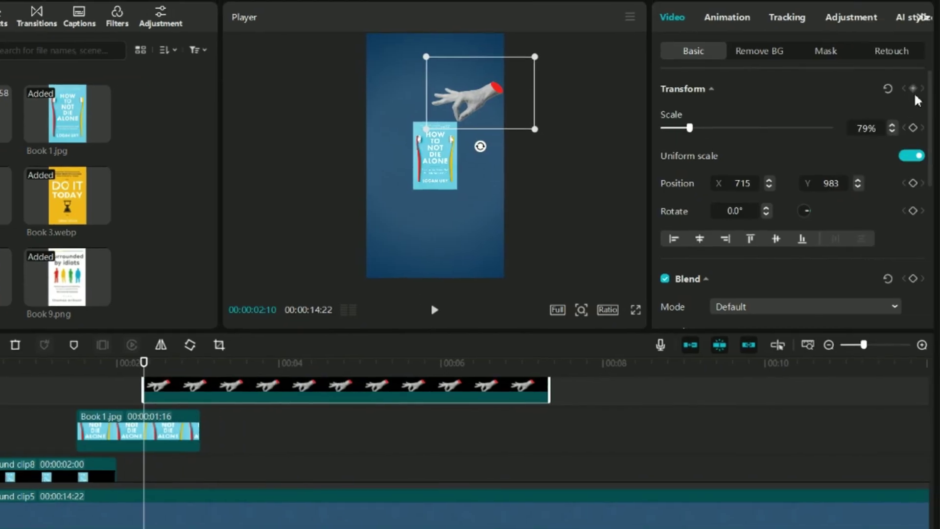
Keyframe the hand to slide in from off-screen at X 1933 at 00:00:02:10 to X 704, Y 949 at 00:00:02:23, and preview it.
click(913, 90)
drag(142, 363, 179, 362)
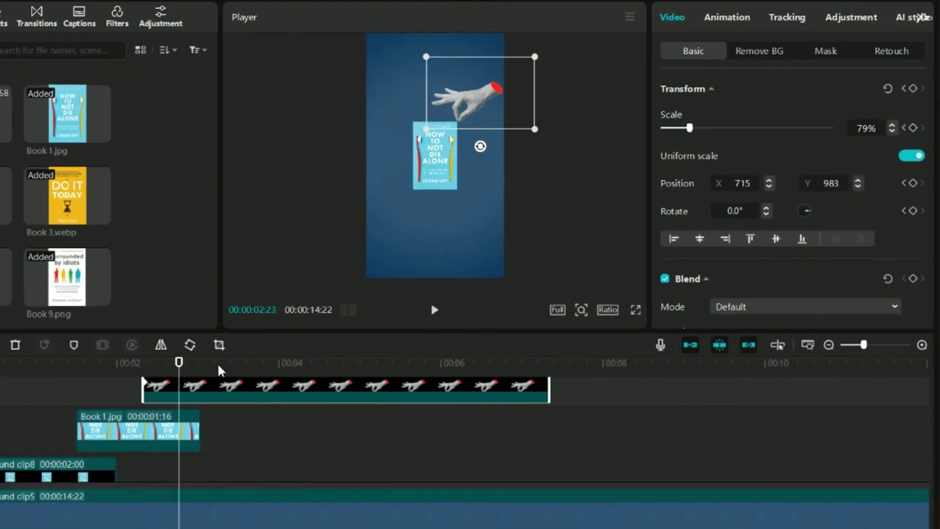
click(913, 88)
drag(460, 106, 461, 114)
drag(179, 363, 144, 363)
drag(457, 104, 539, 101)
click(109, 370)
key(space)
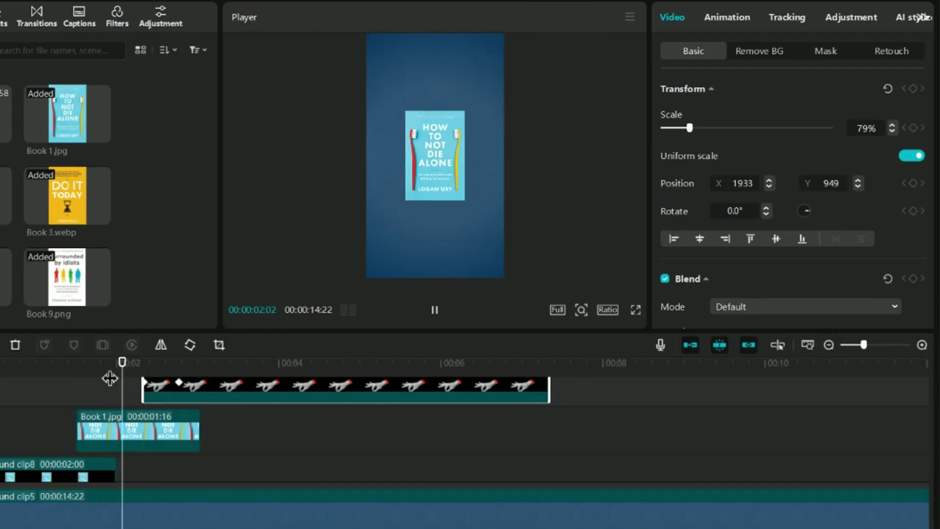
key(space)
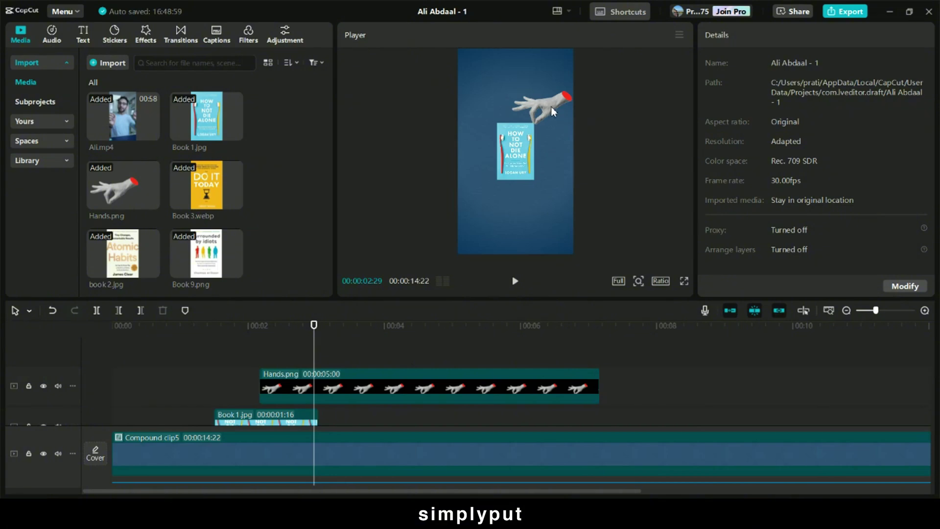
click(549, 107)
scroll(877, 218, down, 5)
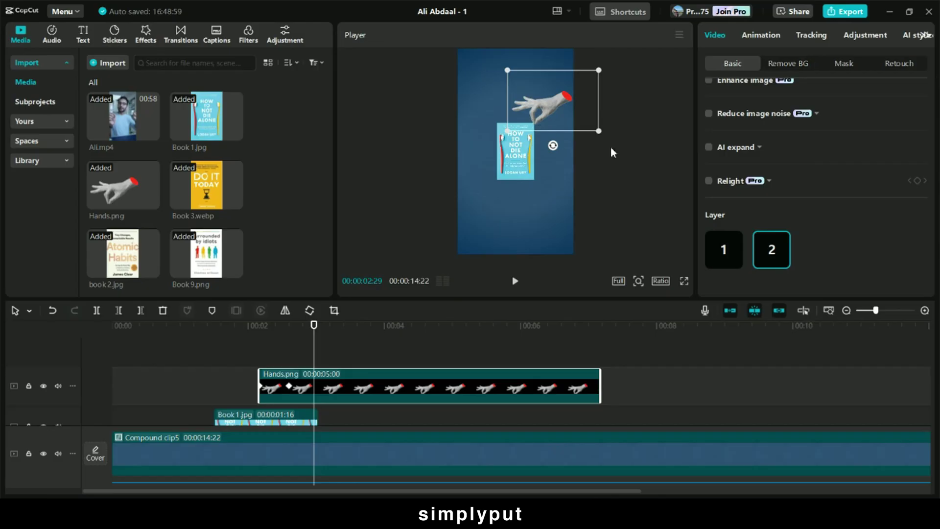
key(ctrl+z)
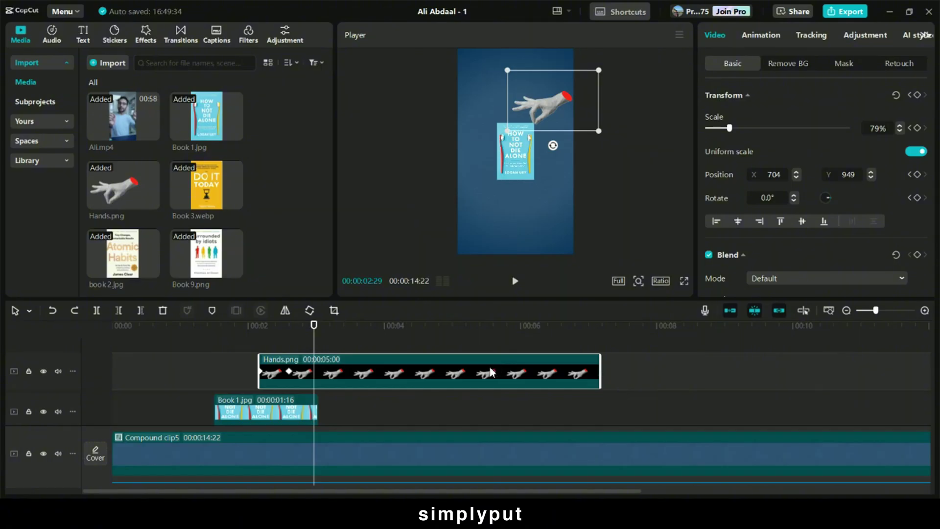
Extend Book 1.jpg to last 00:00:04:03 and combine it with Hands.png into a compound clip.
drag(316, 412, 494, 411)
drag(273, 336, 327, 336)
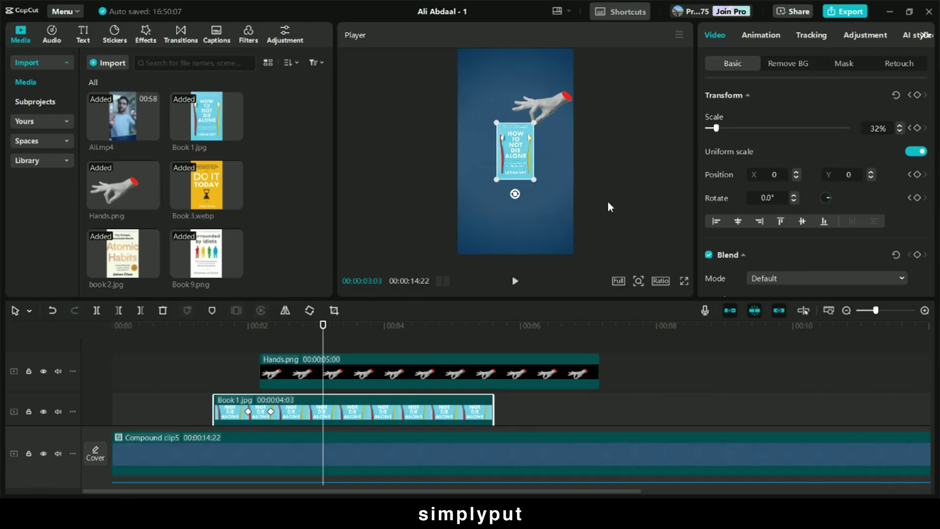
click(310, 377)
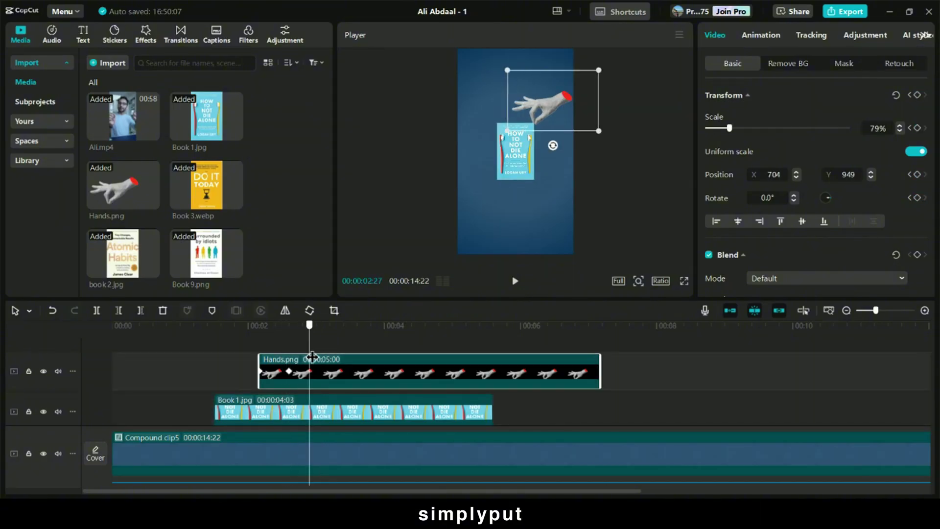
ctrl+click(358, 412)
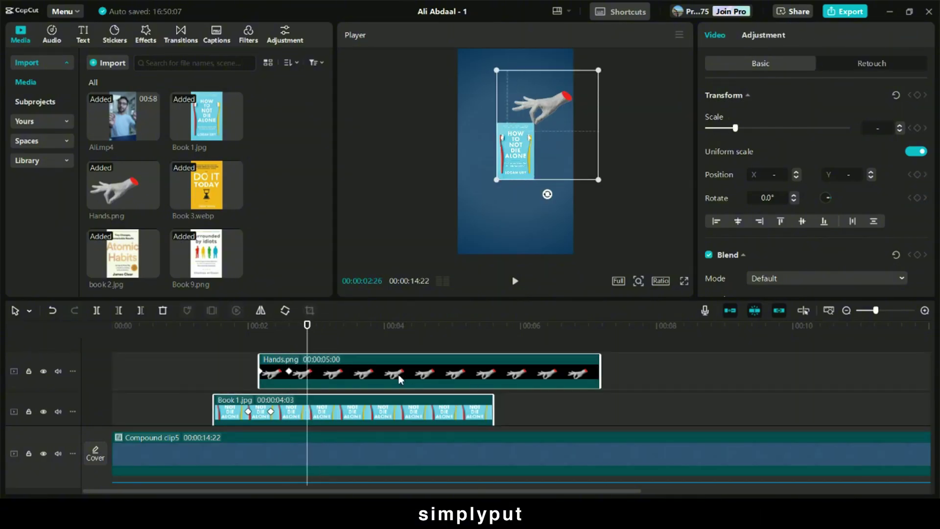
right_click(382, 397)
click(475, 189)
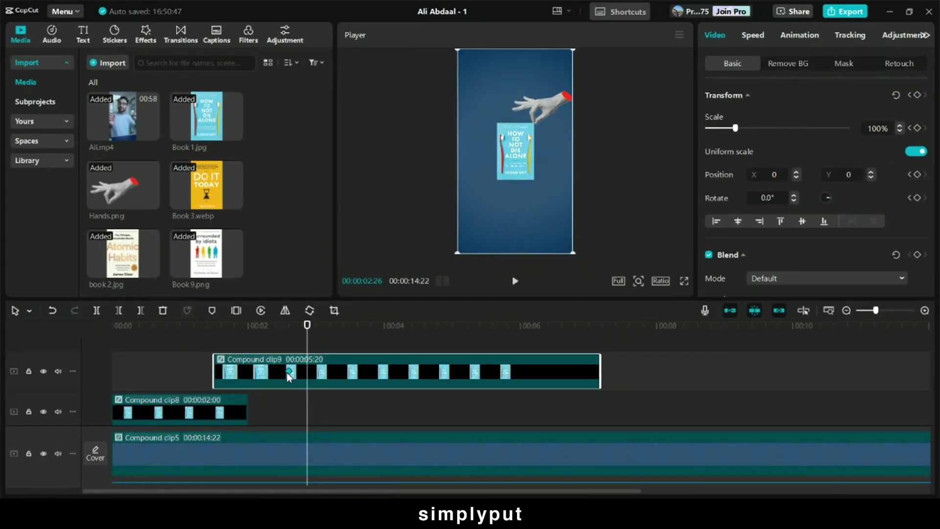
Keyframe Compound clip9 to slide off the frame's right side, from X 0 at 00:00:02:17 to X 1585 at 00:00:03:02, and preview it.
click(917, 94)
click(320, 343)
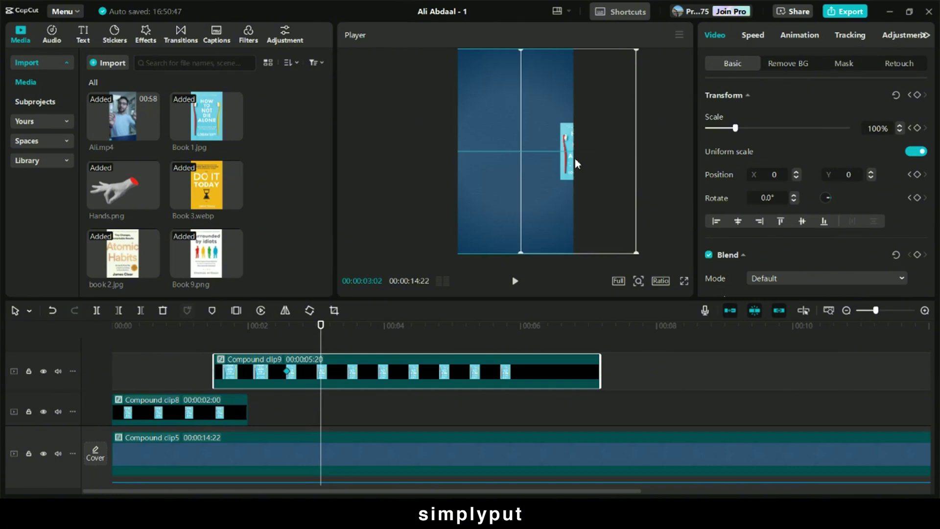
drag(575, 158, 596, 157)
drag(321, 352, 252, 357)
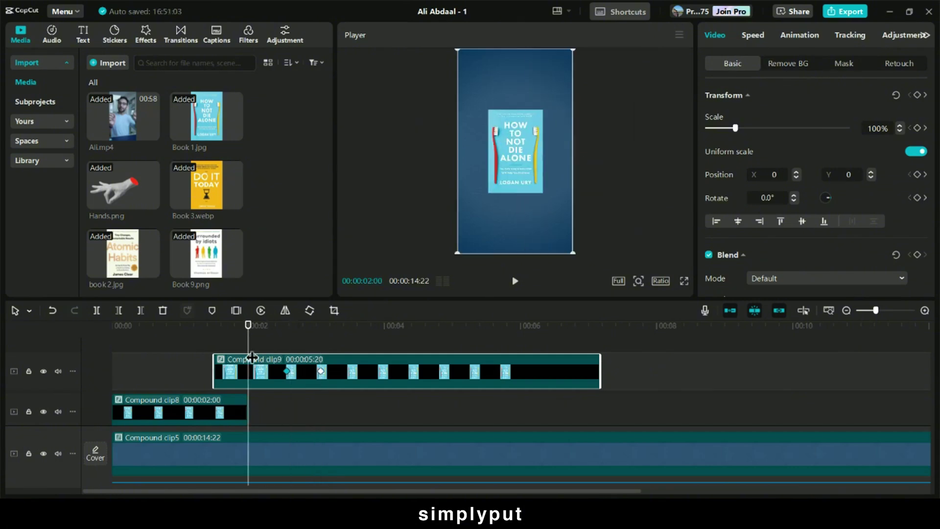
key(space)
key(space)
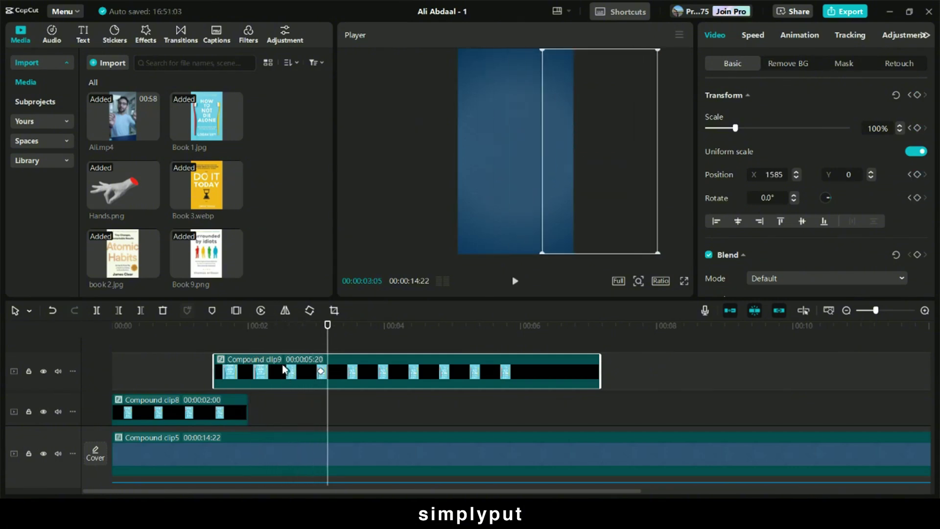
Split Compound clip9 at 00:00:03:01, at its exit keyframe.
click(283, 345)
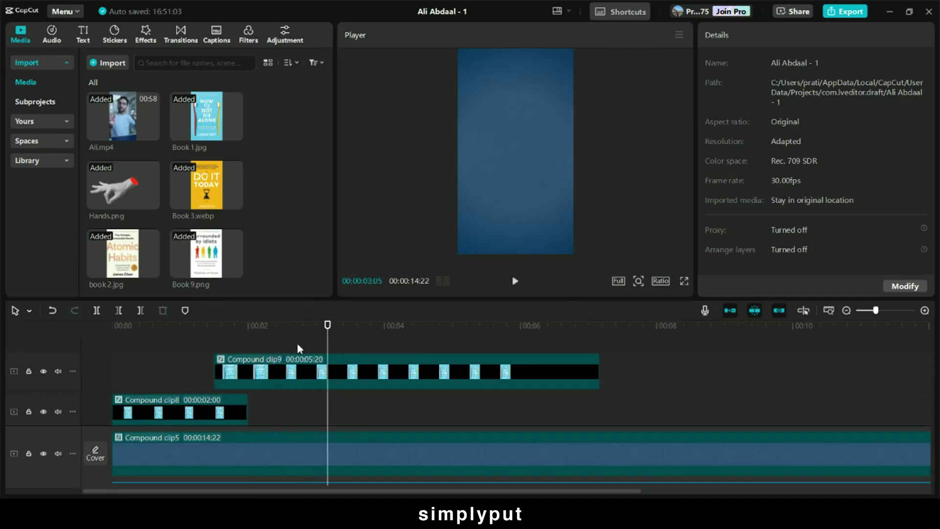
click(292, 378)
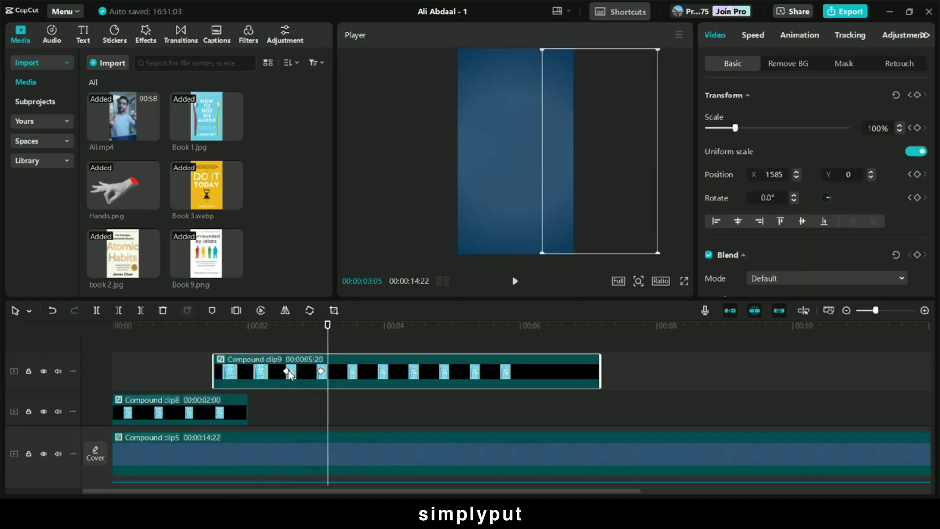
click(288, 371)
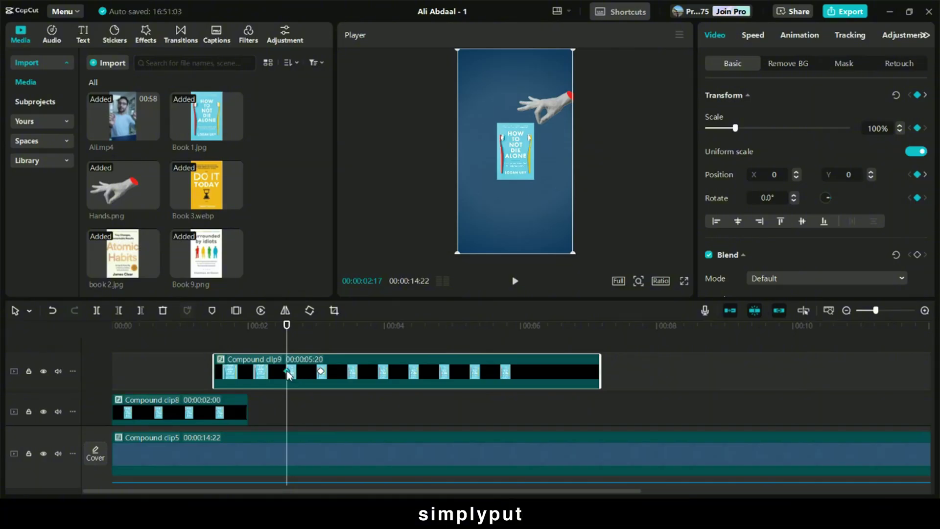
drag(287, 362, 323, 354)
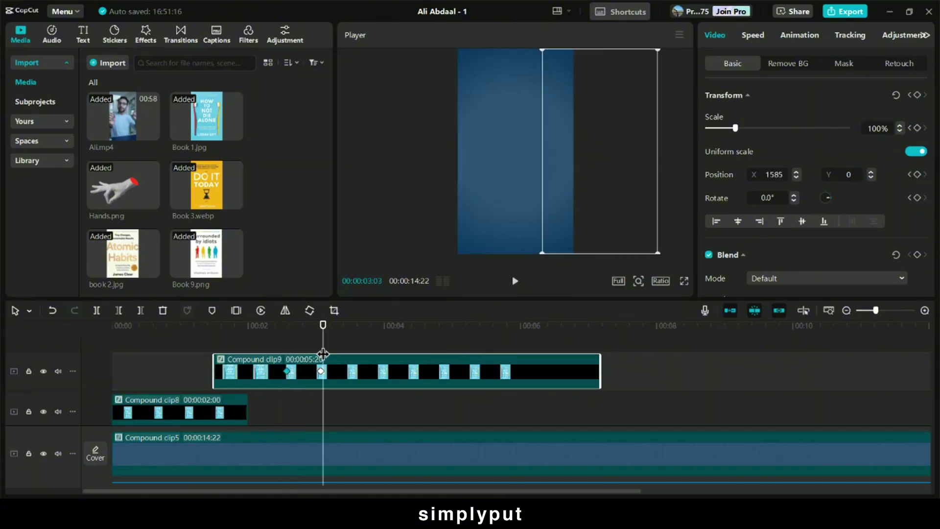
click(322, 373)
drag(326, 354, 322, 353)
key(ctrl+b)
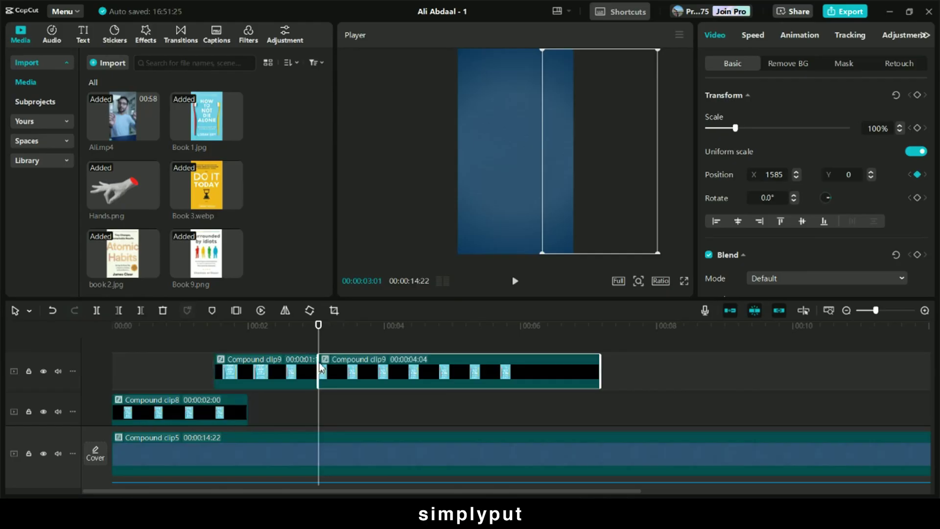
Keyframe the second Compound clip9 to slide in from the frame's left side, from X -2160 at 00:00:03:01 to X 77, and preview it.
drag(610, 162, 410, 162)
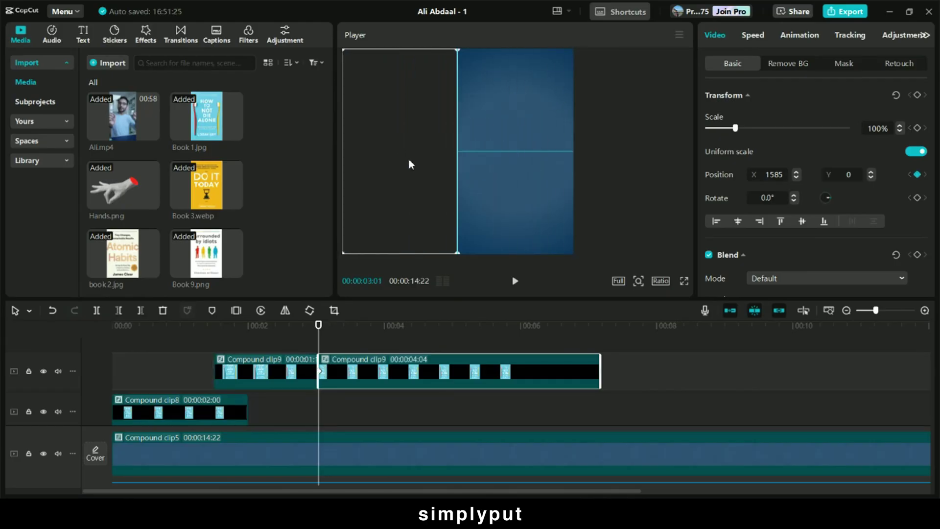
drag(319, 346, 382, 346)
drag(370, 195, 488, 195)
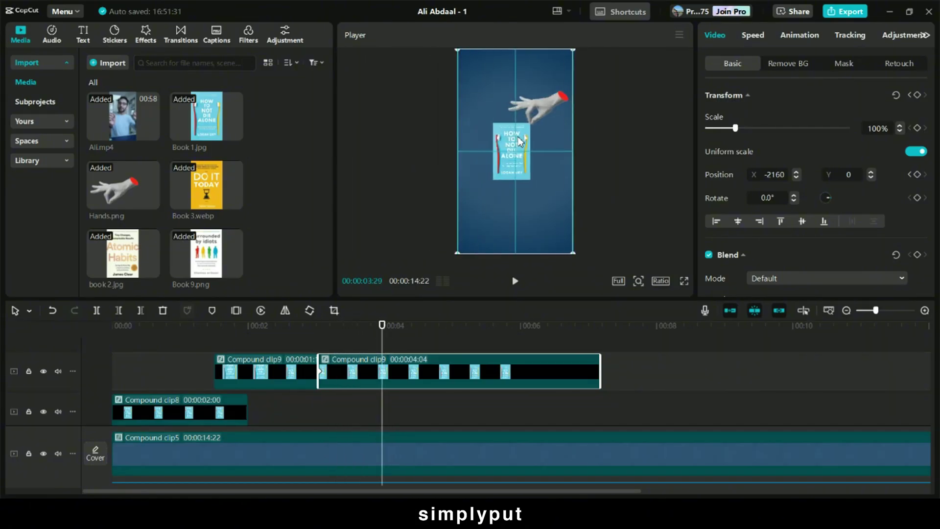
drag(286, 343, 383, 345)
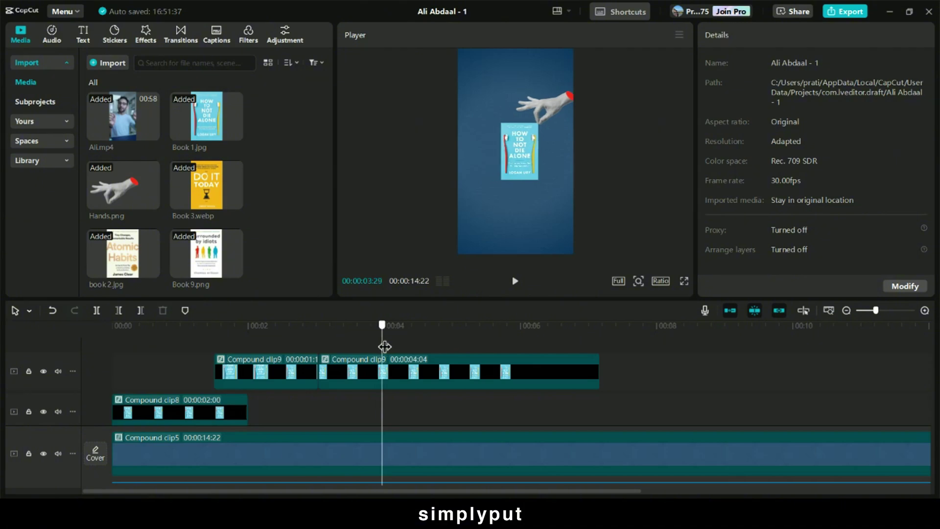
click(366, 374)
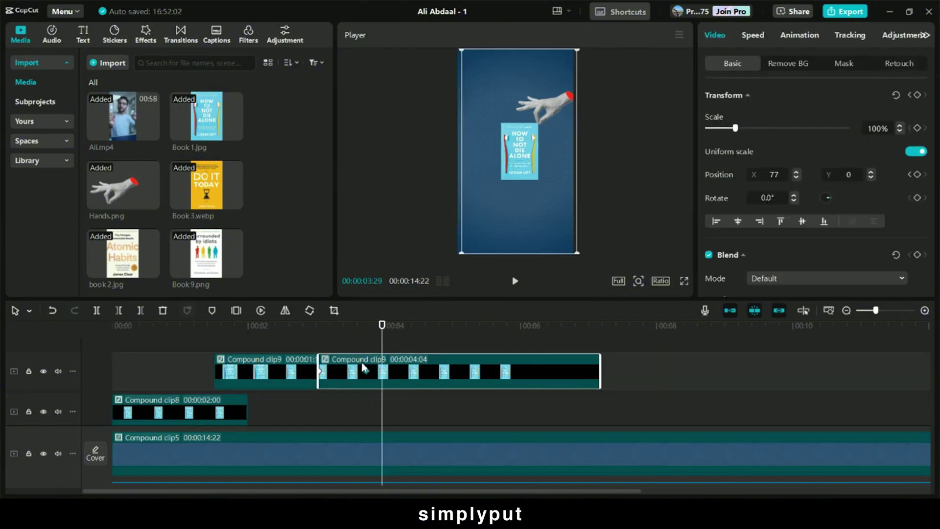
Inside Compound clip9, keyframe Hands.png from X 704, Y 949 at 00:00:02:11 off-screen to X 1996, Y 1634 at 00:00:03:02, and preview it.
double_click(363, 369)
click(207, 371)
click(225, 368)
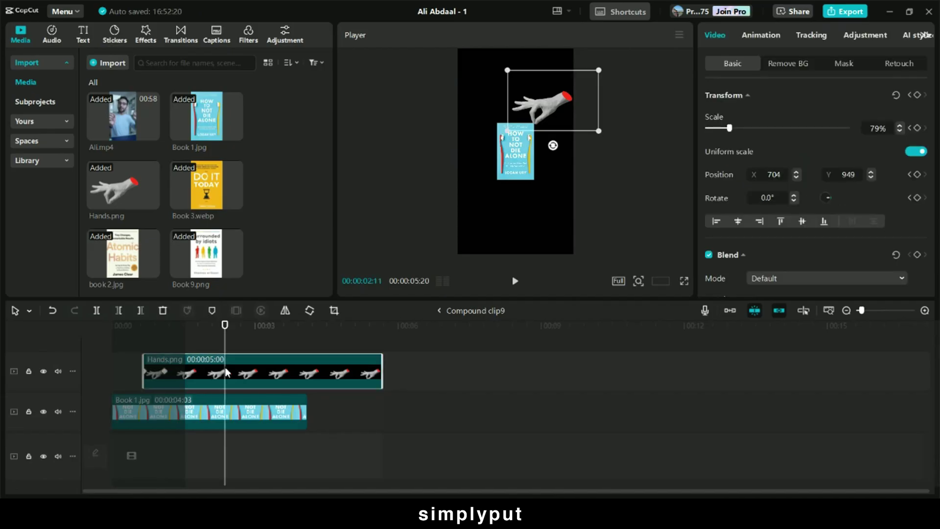
click(917, 94)
click(258, 333)
drag(544, 106, 614, 68)
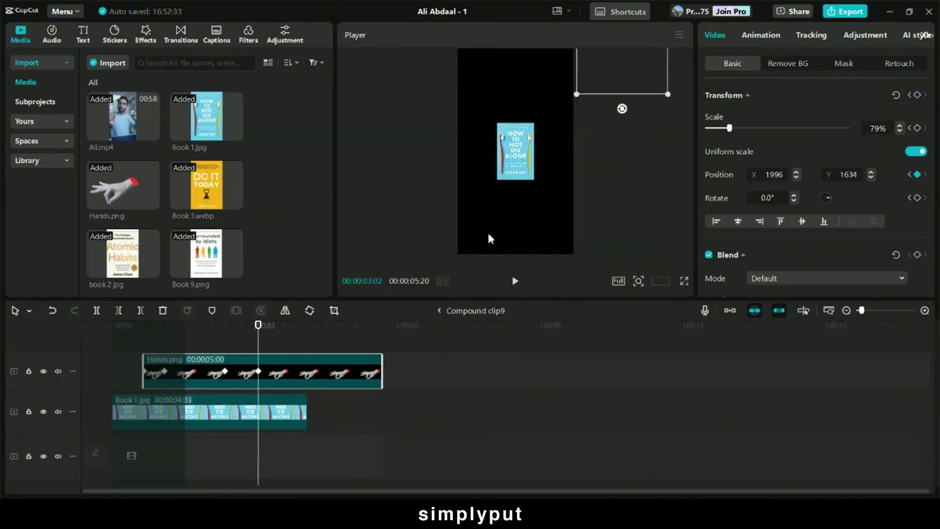
click(451, 311)
key(space)
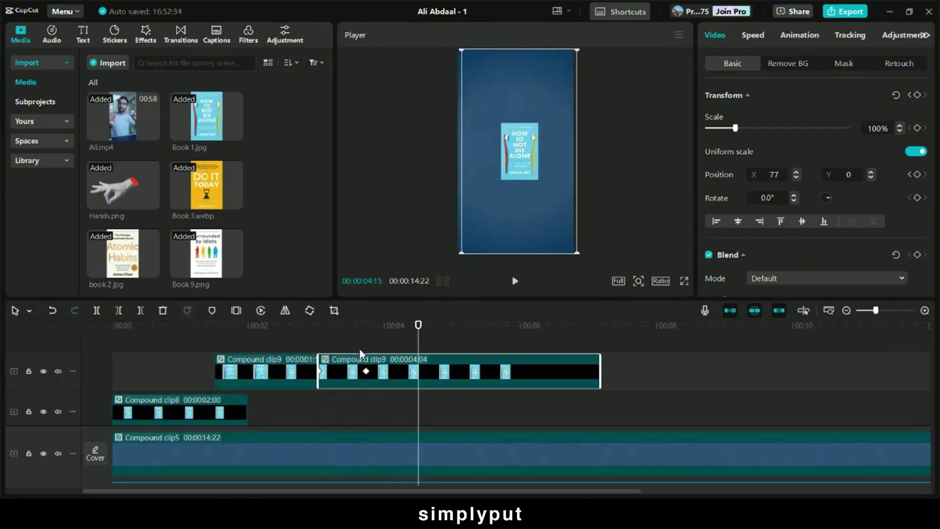
Shift the final off-screen keyframe of Hands.png earlier to 00:00:02:22 to speed up its exit, and preview the result.
double_click(355, 370)
click(233, 373)
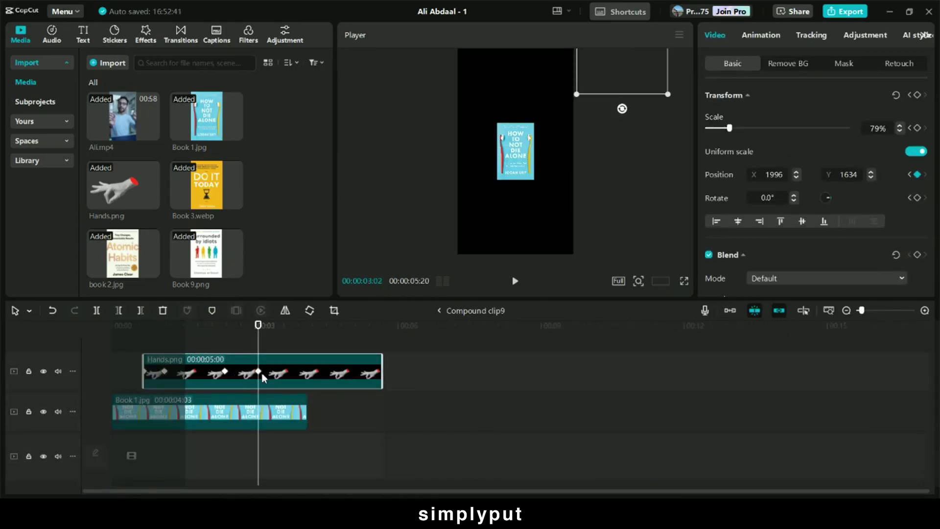
click(440, 311)
key(space)
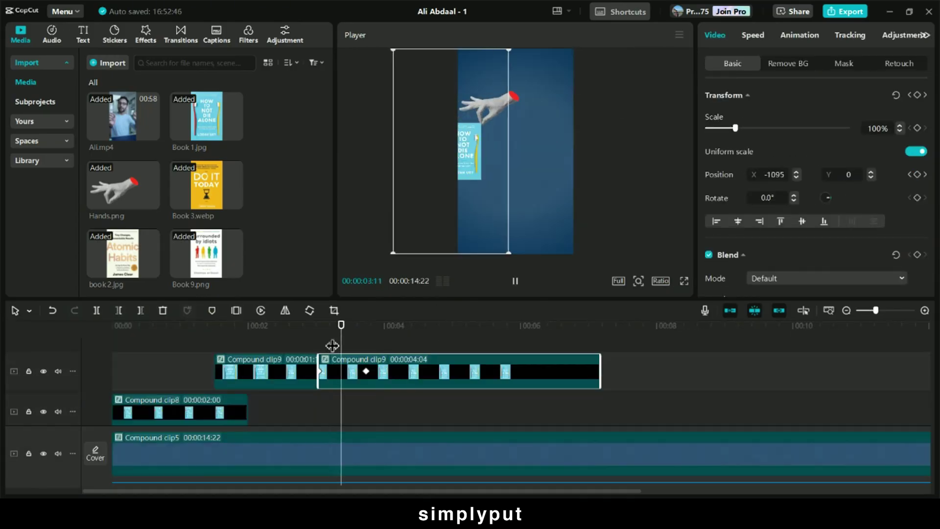
click(196, 342)
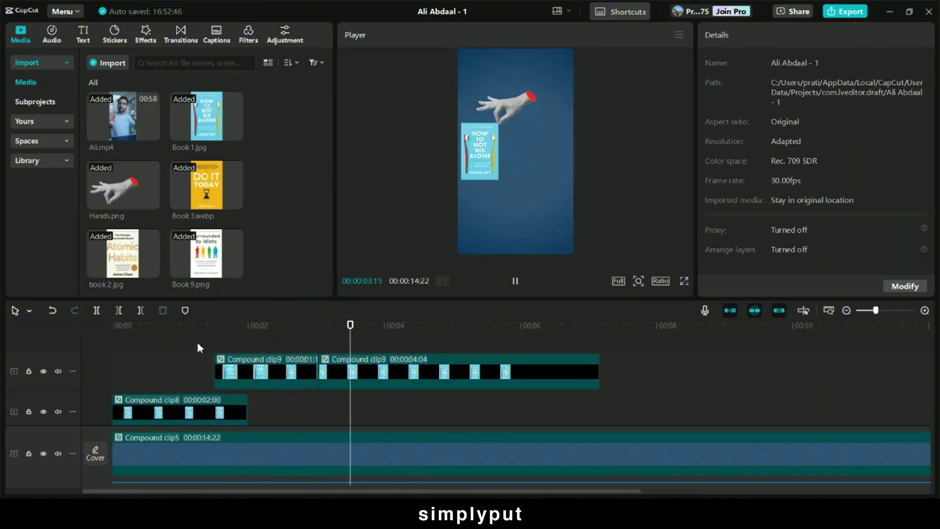
key(space)
Keyframe Book 1.jpg inside Compound clip9 at 00:00:01:07 with rotation -7.5° and position X 63, Y -74 so it hangs from the fingertips, and preview it.
click(266, 374)
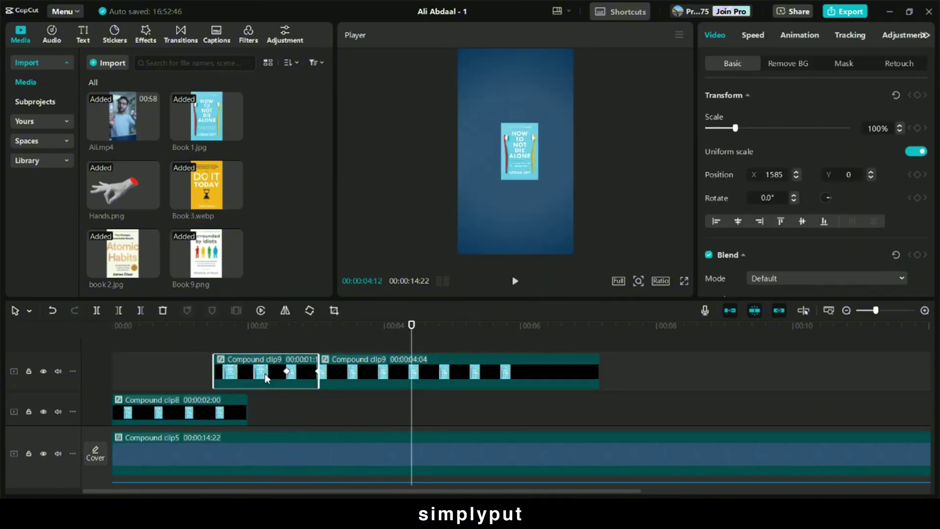
click(216, 345)
scroll(216, 346, up, 1)
drag(216, 347, 287, 364)
click(278, 392)
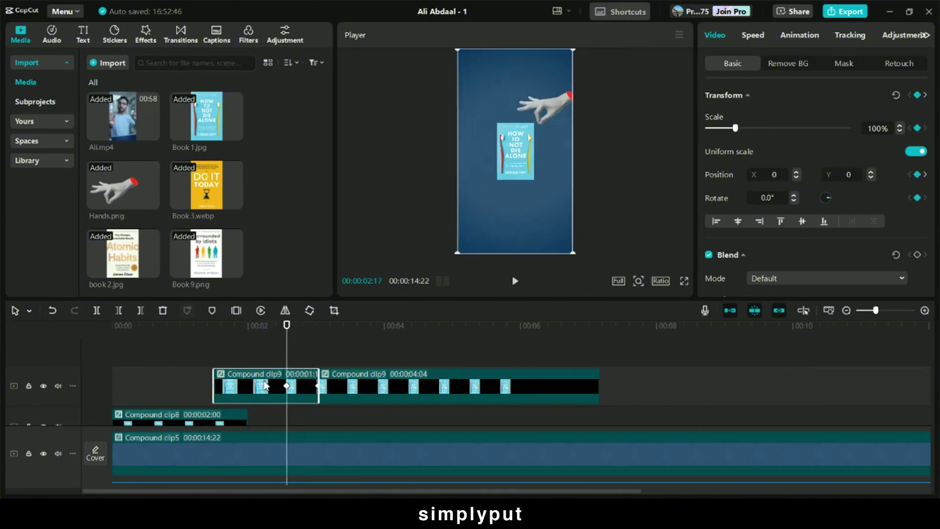
double_click(265, 385)
click(207, 395)
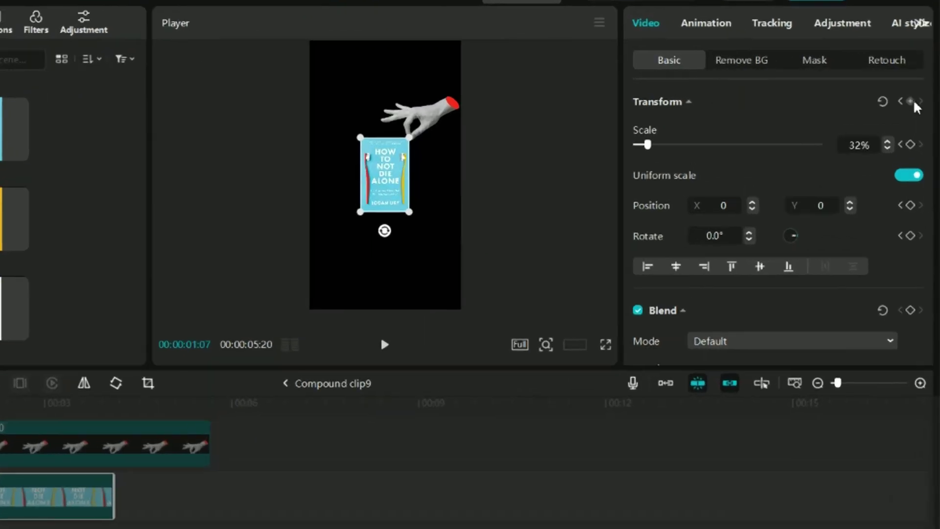
click(917, 95)
click(794, 201)
click(794, 201)
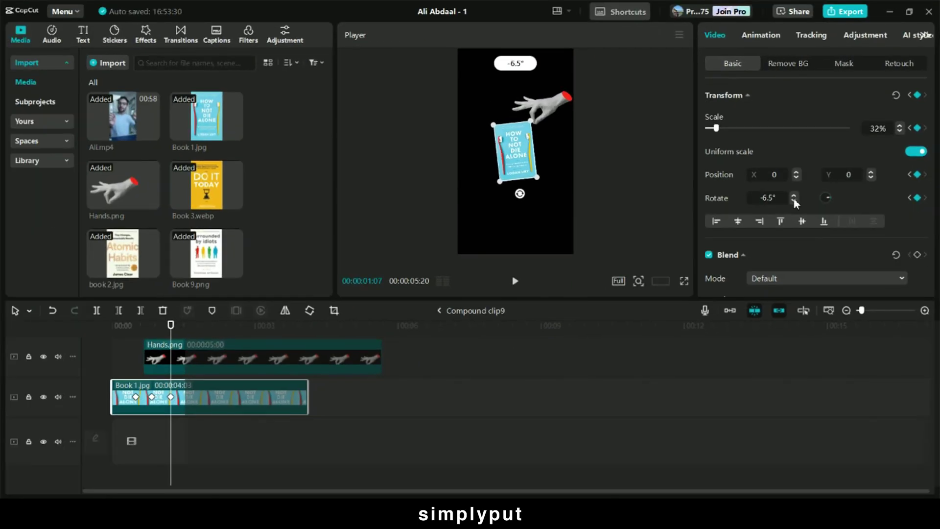
click(794, 200)
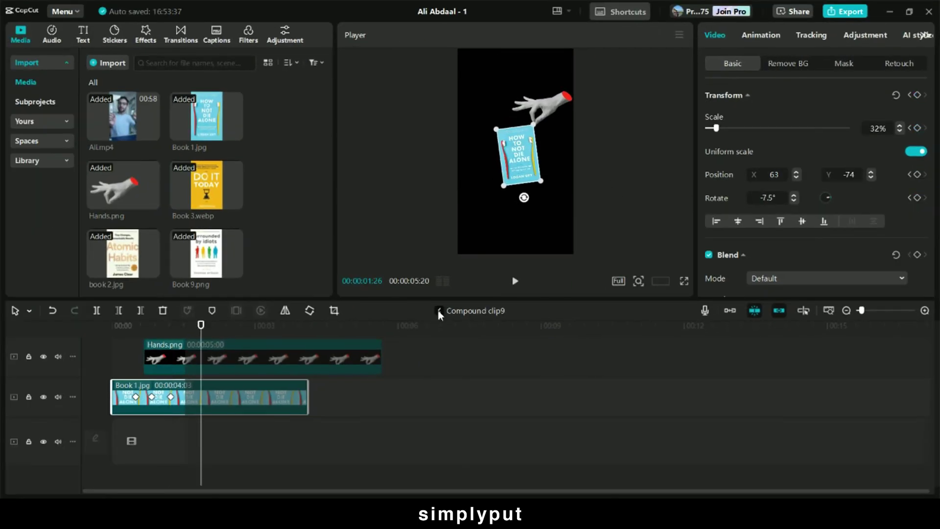
click(439, 311)
drag(245, 351, 377, 365)
key(space)
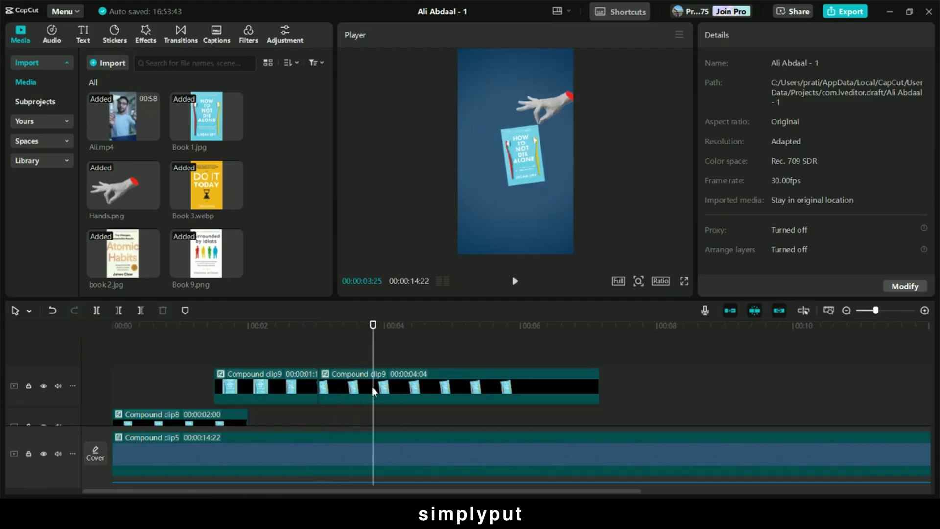
Keyframe Book 1.jpg to hold its tilt at 00:00:02:11 and straighten upright by 00:00:02:22, and preview the motion.
click(371, 387)
double_click(352, 380)
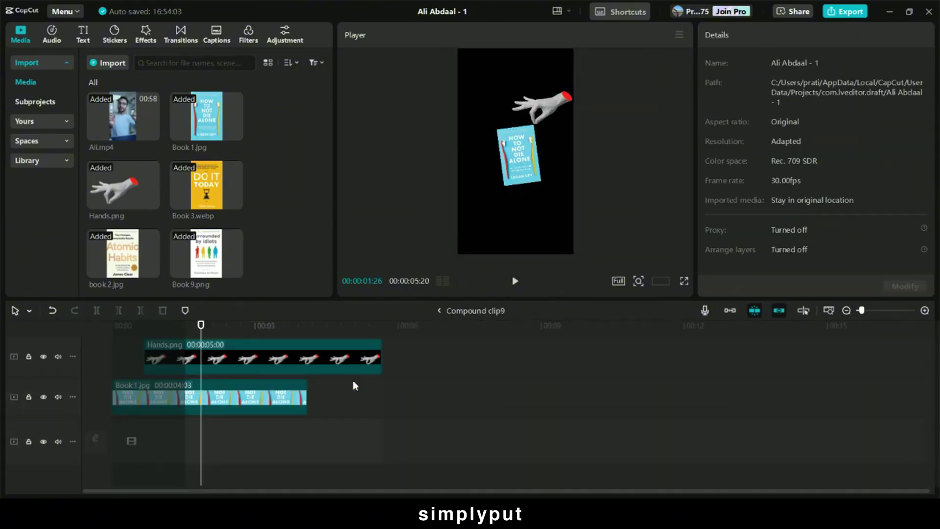
click(219, 391)
click(219, 359)
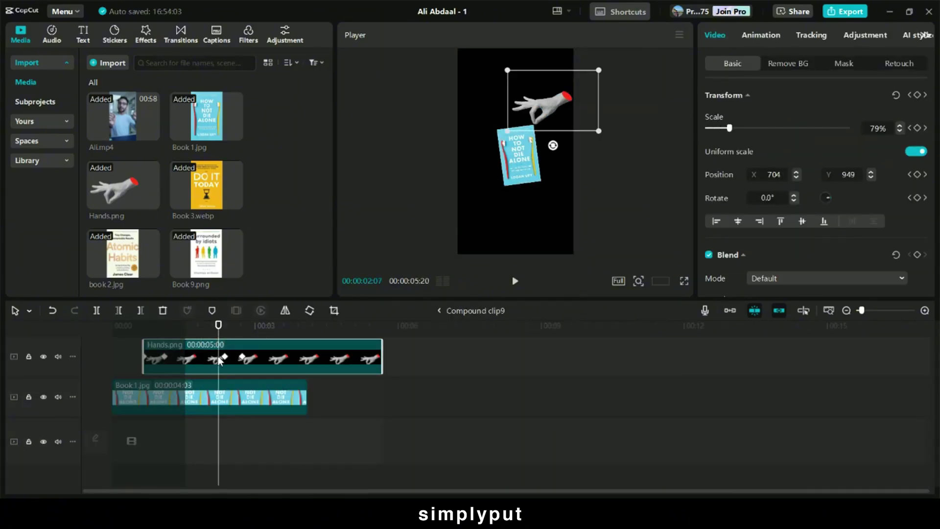
click(225, 396)
click(919, 95)
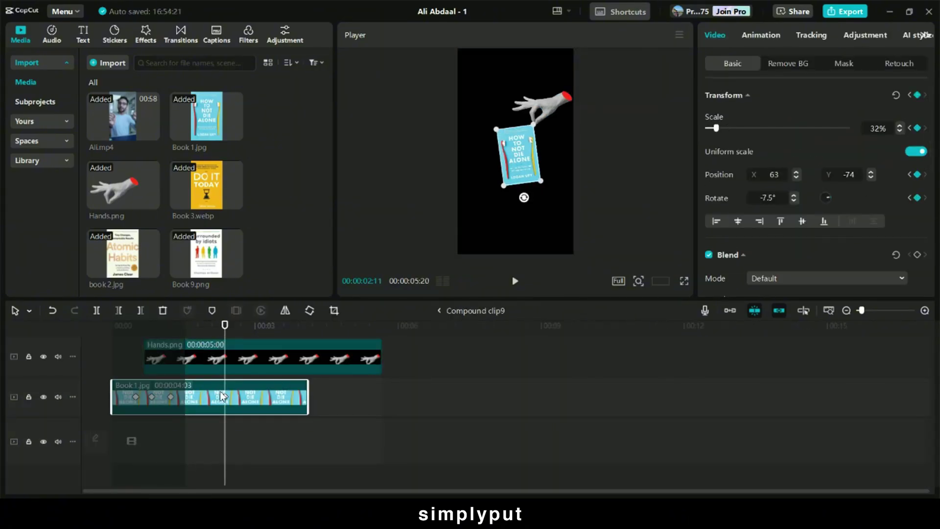
click(241, 362)
click(245, 396)
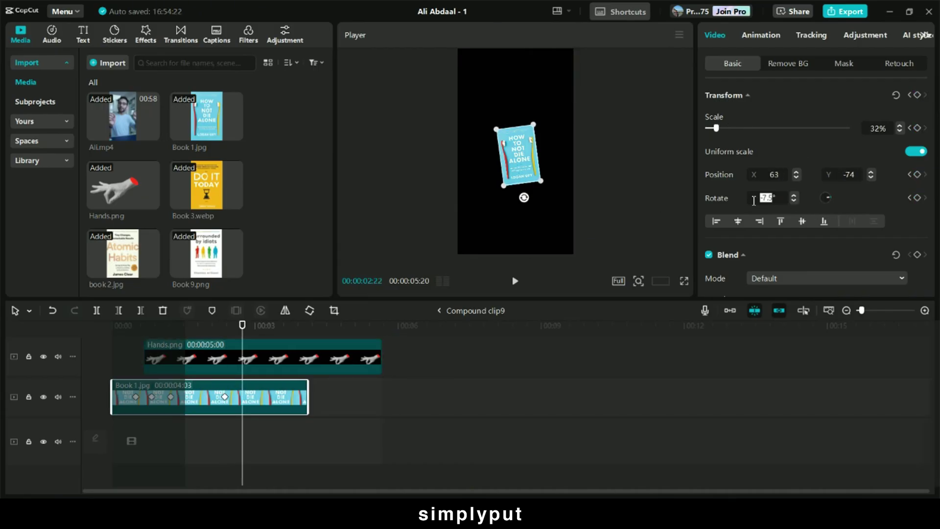
click(837, 199)
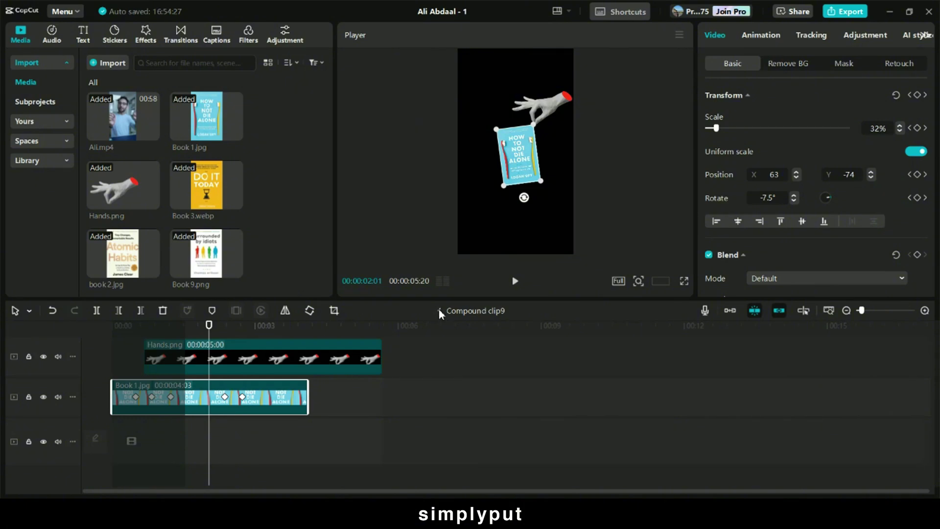
click(439, 310)
click(216, 349)
click(216, 357)
key(space)
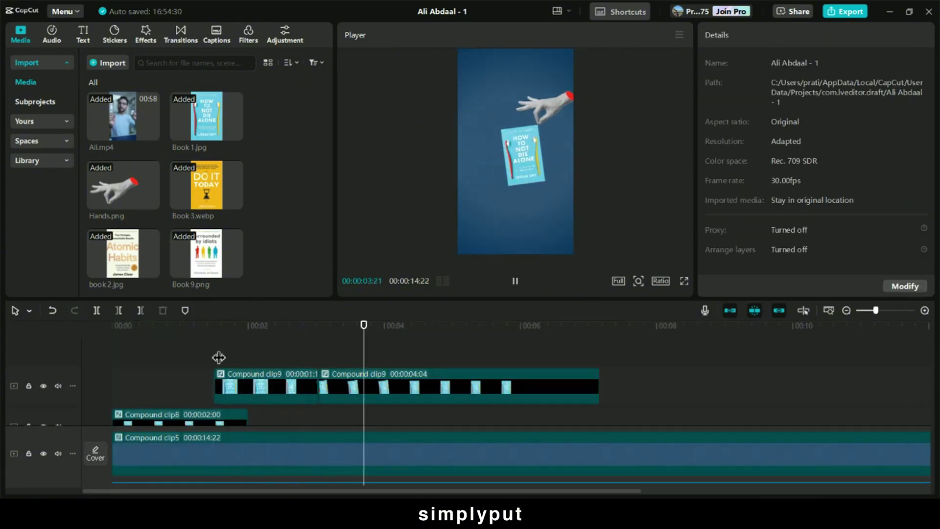
key(space)
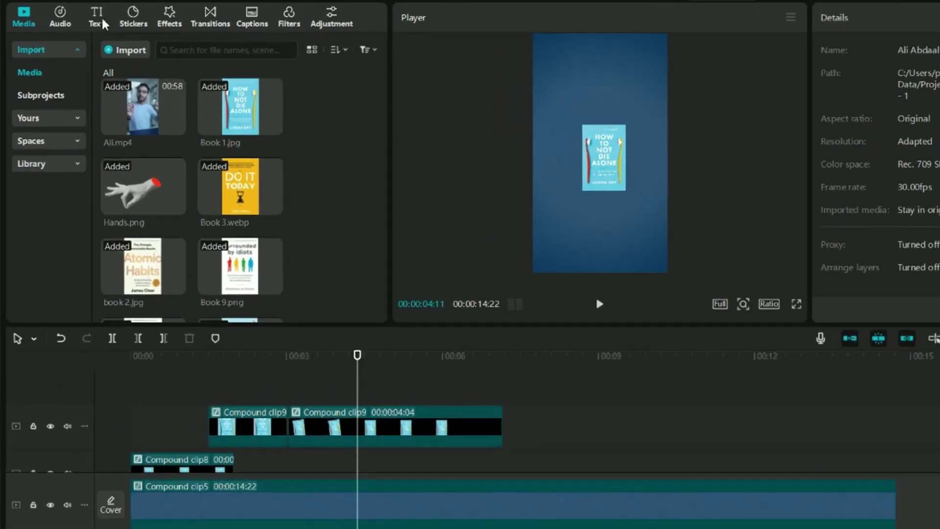
Add a default text clip above the second Compound clip9, reading "HOW TO" in all capitals.
click(88, 40)
drag(127, 78, 344, 408)
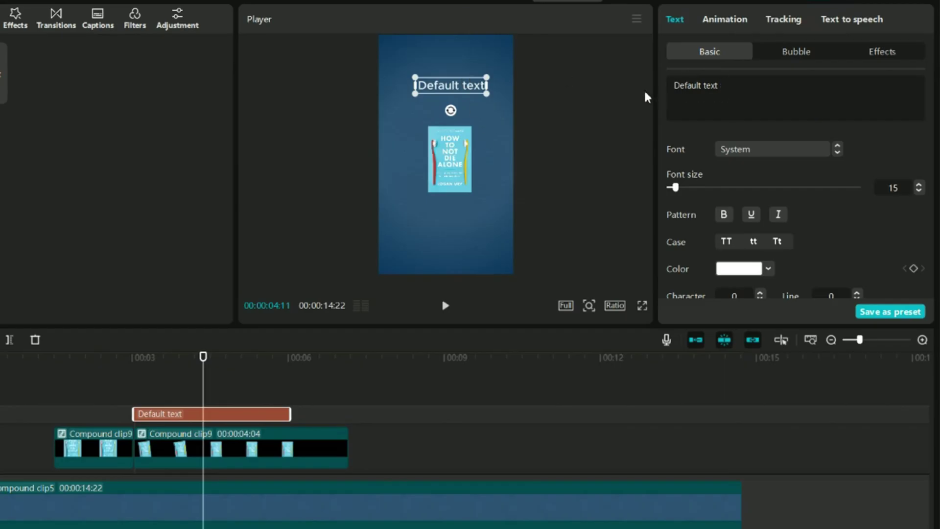
drag(645, 92, 638, 88)
text(How to)
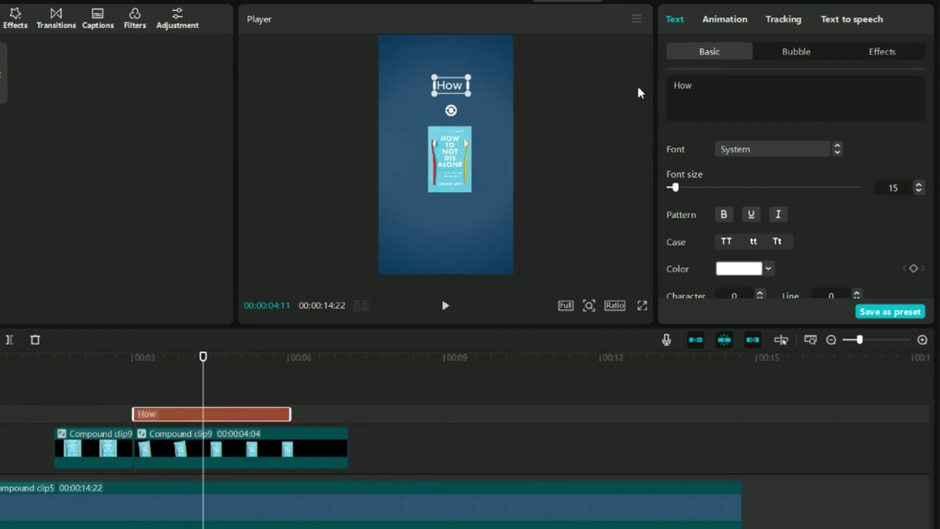
click(727, 242)
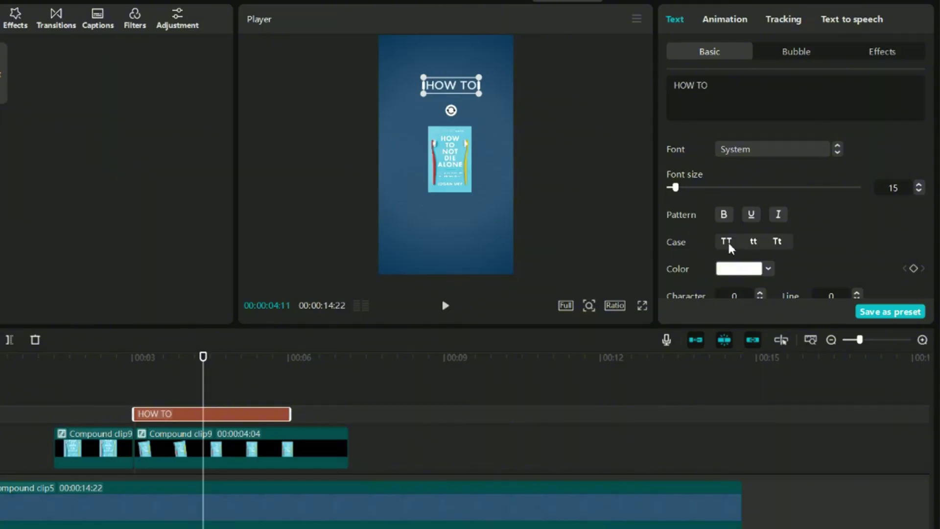
Style the "HOW TO" text in Poppins Black, enlarged to about the frame's width, and duplicate its clip onto the track above.
click(744, 153)
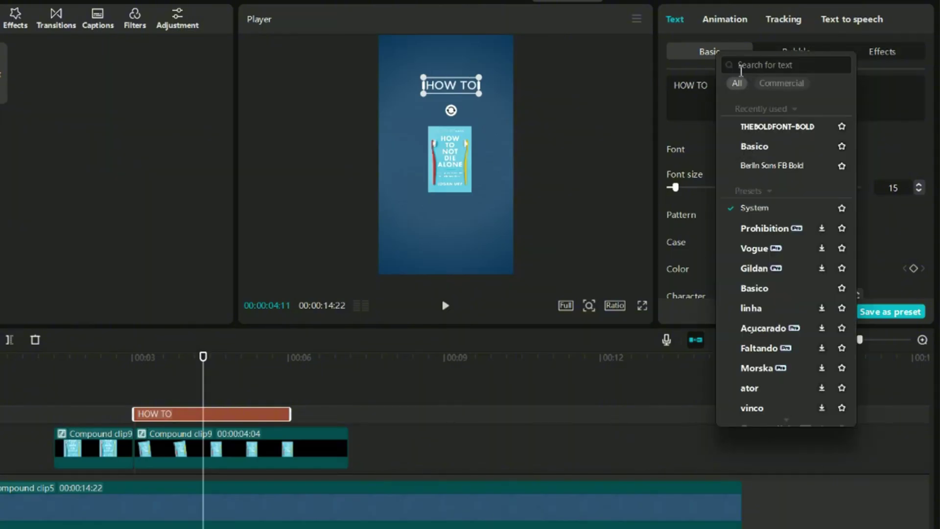
text(poppi)
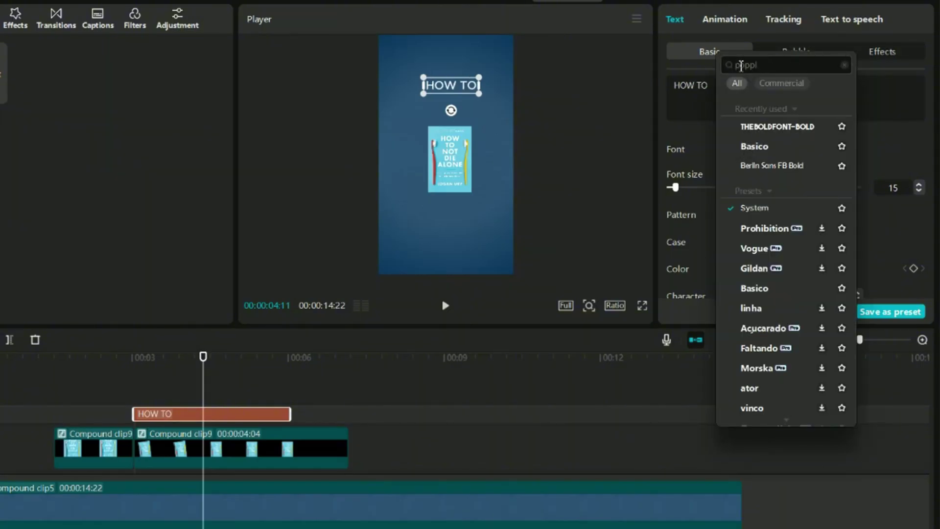
text(ns)
click(753, 132)
drag(470, 94, 525, 132)
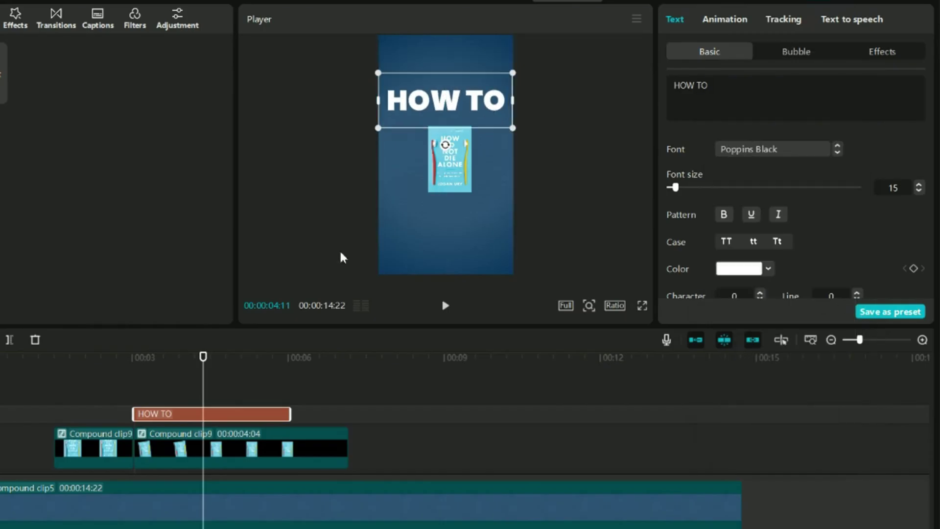
drag(223, 412, 228, 395)
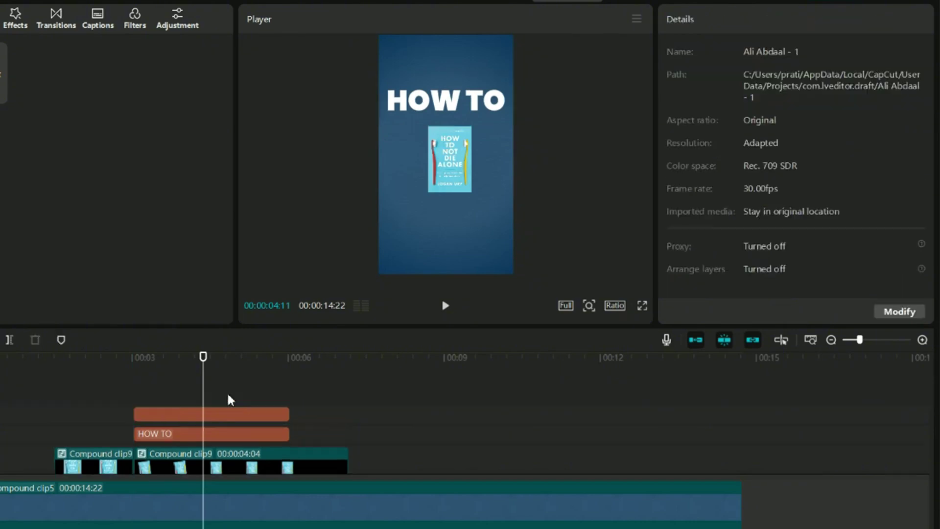
Place the duplicated "HOW TO" text below the original line and enlarge the original slightly to nearly fill the frame's width.
drag(485, 109, 479, 157)
click(494, 109)
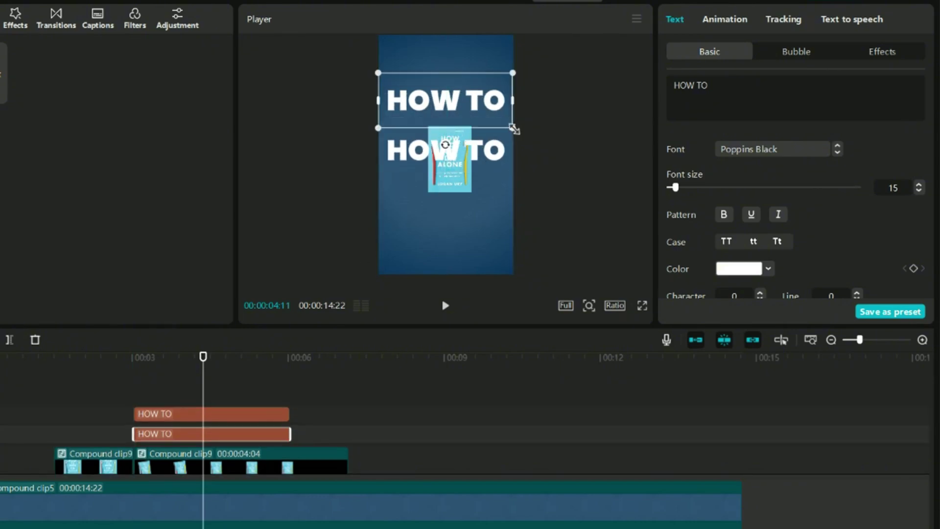
drag(513, 128, 519, 131)
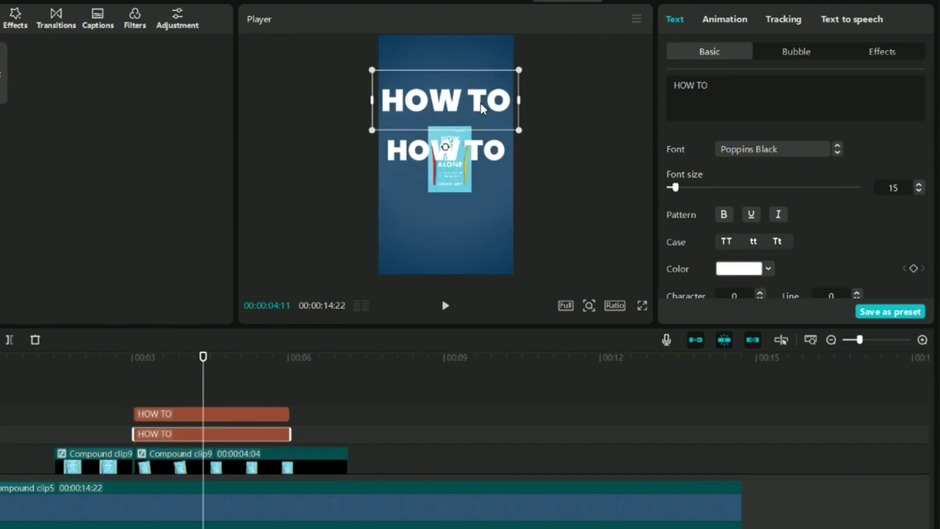
Change the lower title line to "NOT DIE" in all capitals and enlarge it to about the frame's width.
click(482, 149)
drag(710, 86, 658, 86)
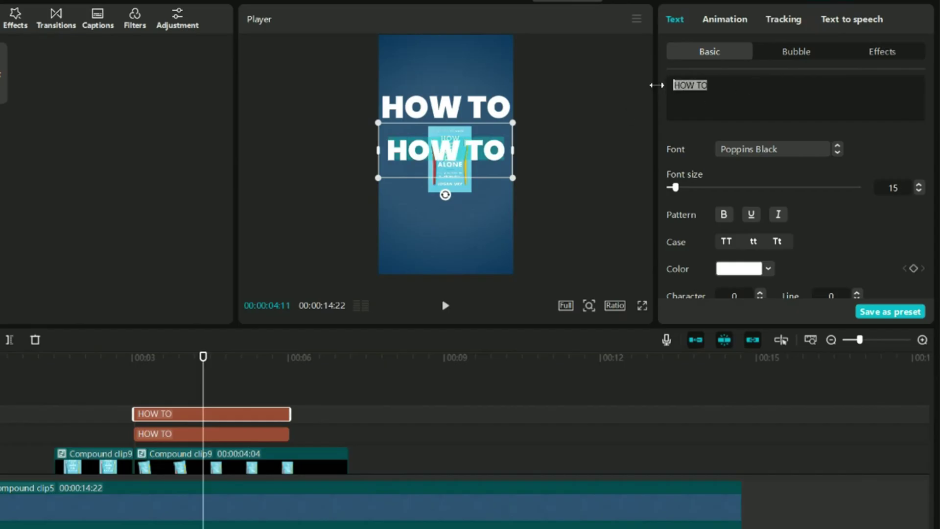
text(Not)
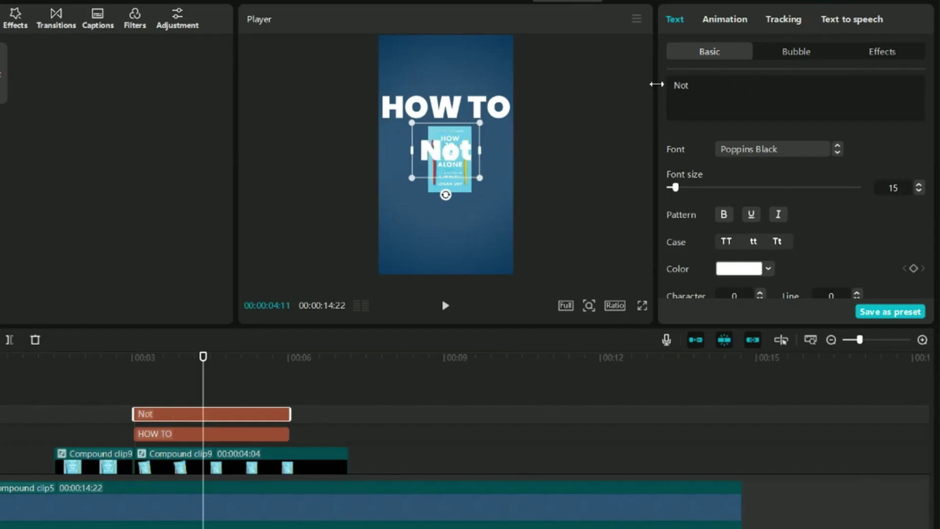
text( die)
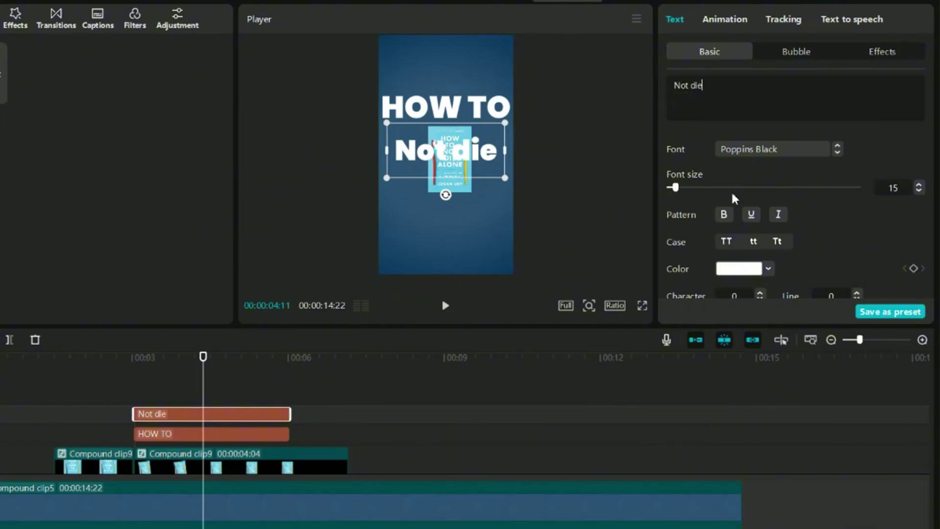
click(727, 241)
drag(510, 186, 521, 187)
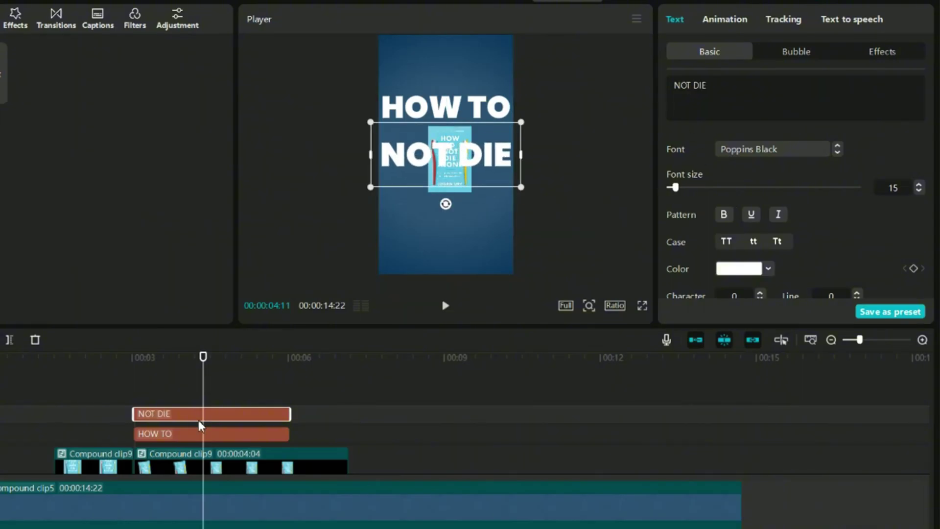
Duplicate the "NOT DIE" clip onto the track above and place it as a third line reading "ALONE", enlarged to match the other lines.
drag(195, 415, 197, 396)
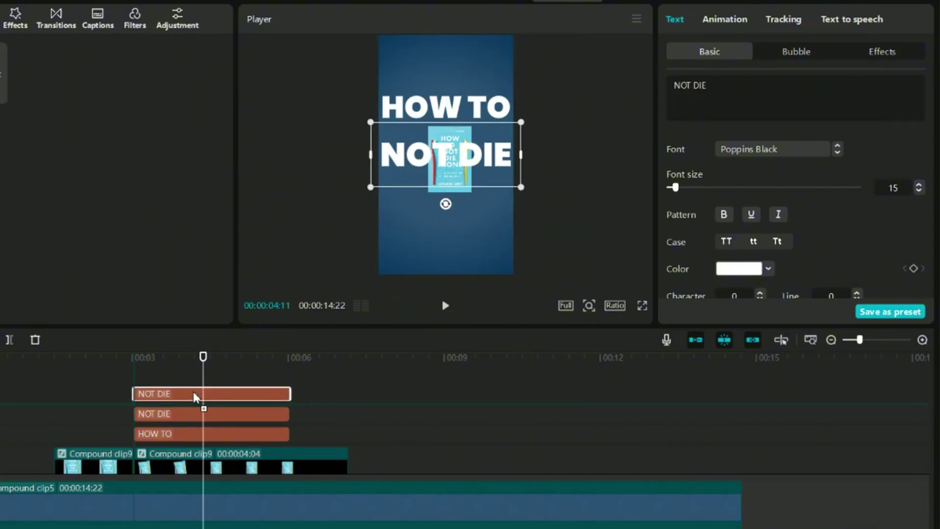
drag(446, 154, 446, 198)
drag(706, 85, 625, 90)
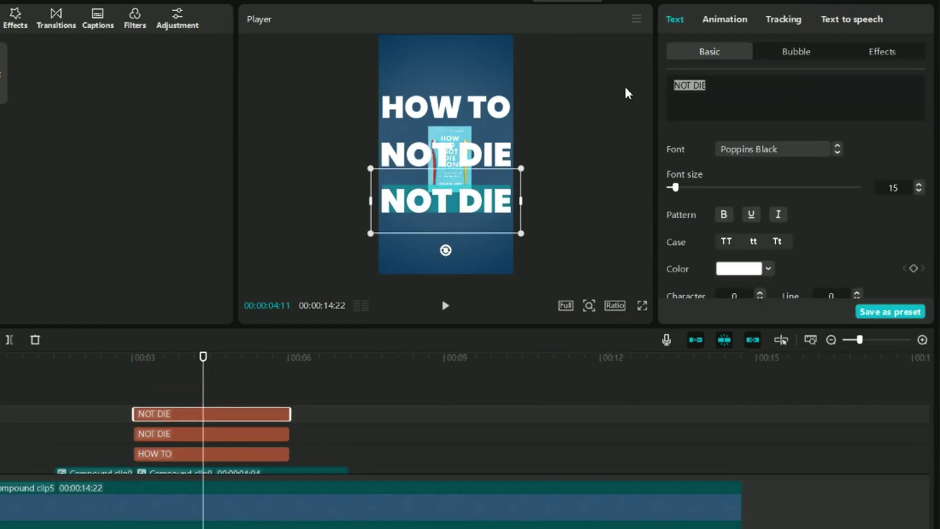
text(Alone)
drag(510, 236, 523, 242)
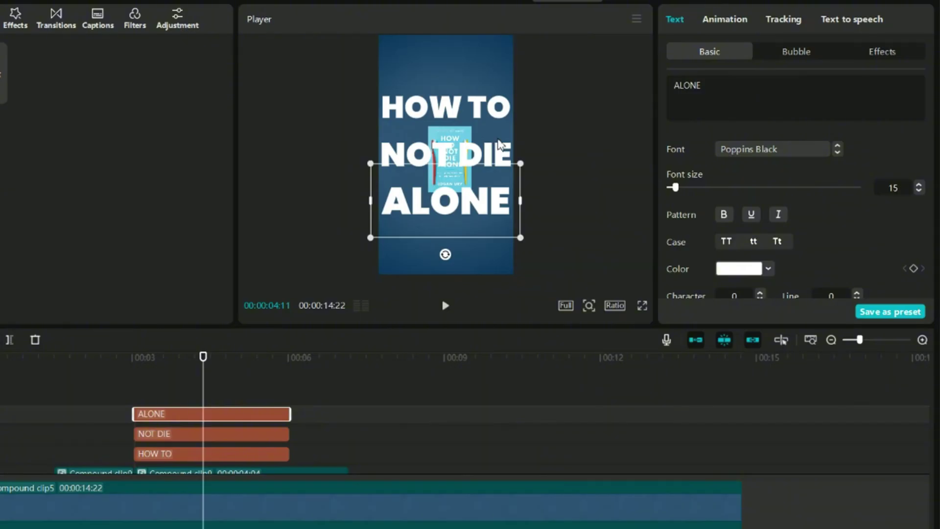
Enlarge the second Compound clip9 to 146% at 00:00:03:01 and check the book's motion over the title text.
mouse_move(135, 364)
mouse_down()
mouse_move(172, 371)
mouse_move(133, 372)
mouse_up()
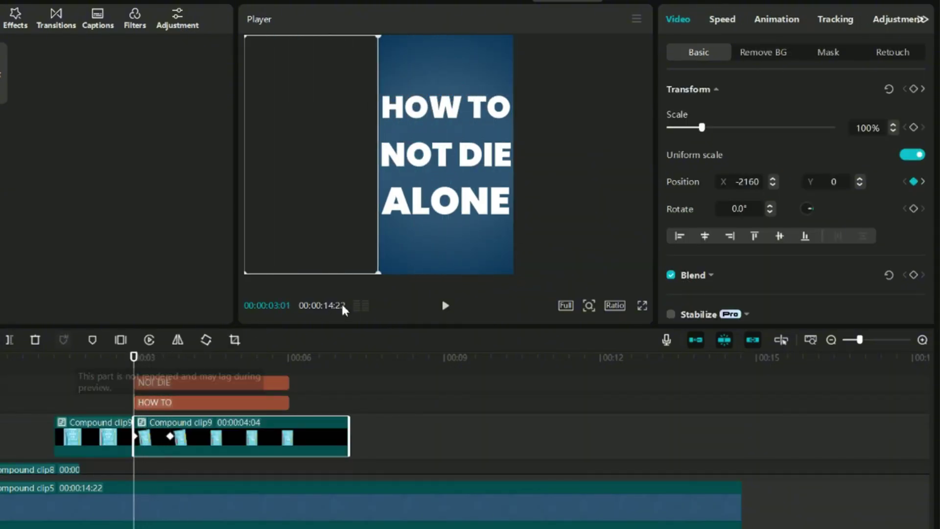
drag(376, 270, 418, 301)
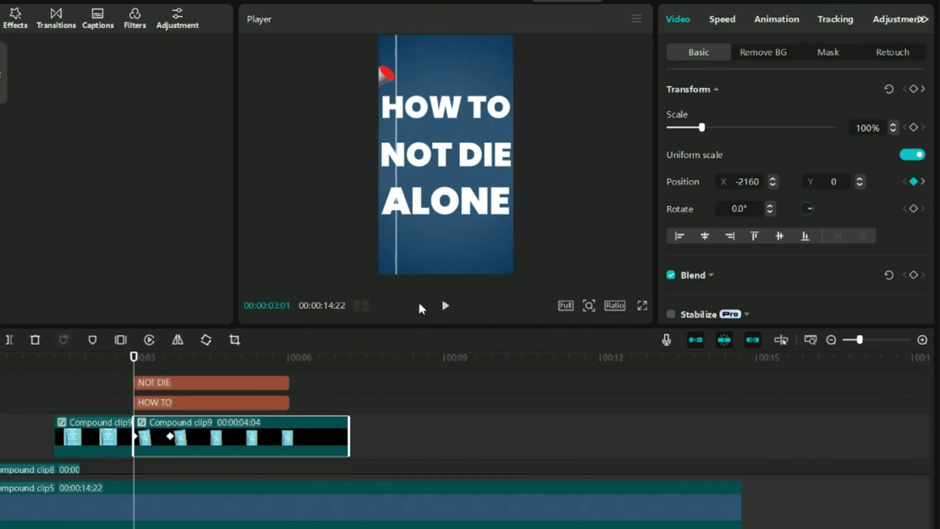
mouse_move(376, 163)
mouse_down()
mouse_move(465, 177)
mouse_move(376, 166)
mouse_up()
drag(140, 369, 214, 371)
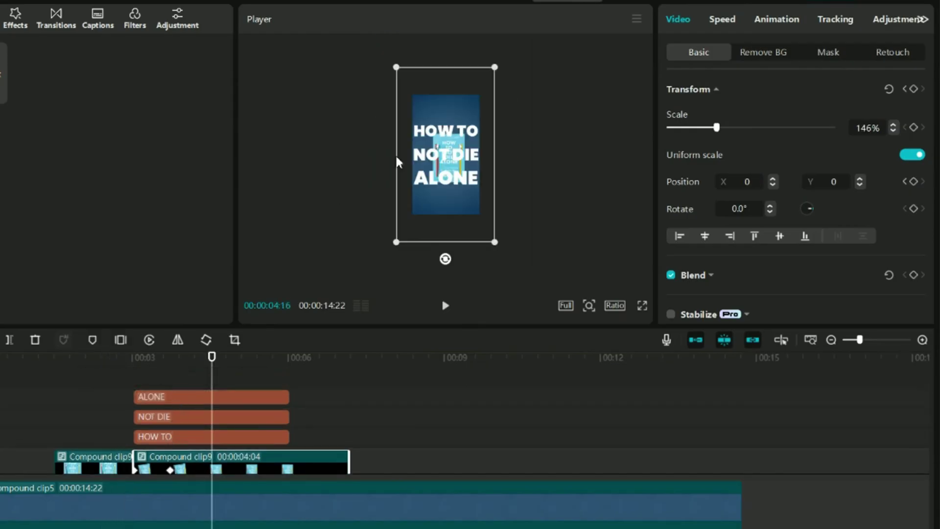
Try the Typewriter in-animation on the "HOW TO" text, then replace it with Type 1.
click(209, 437)
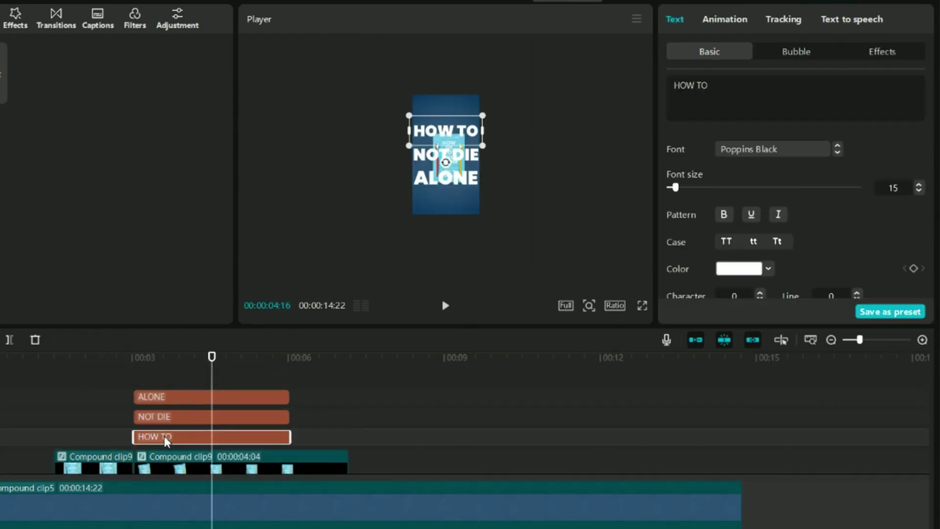
click(724, 28)
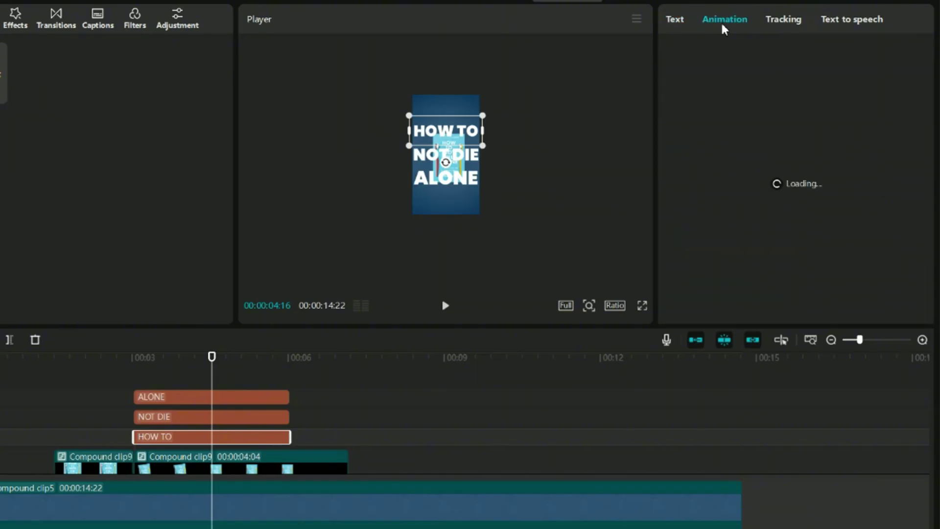
scroll(742, 197, down, 1)
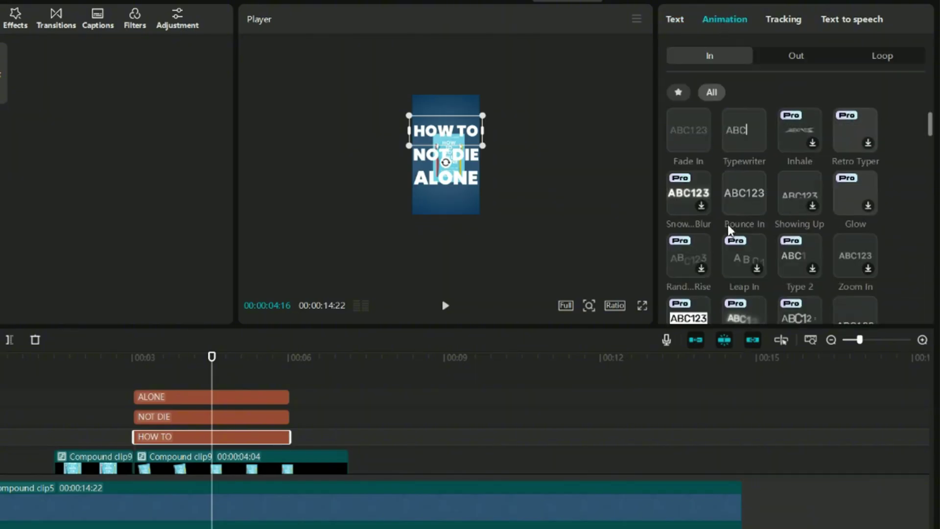
click(733, 132)
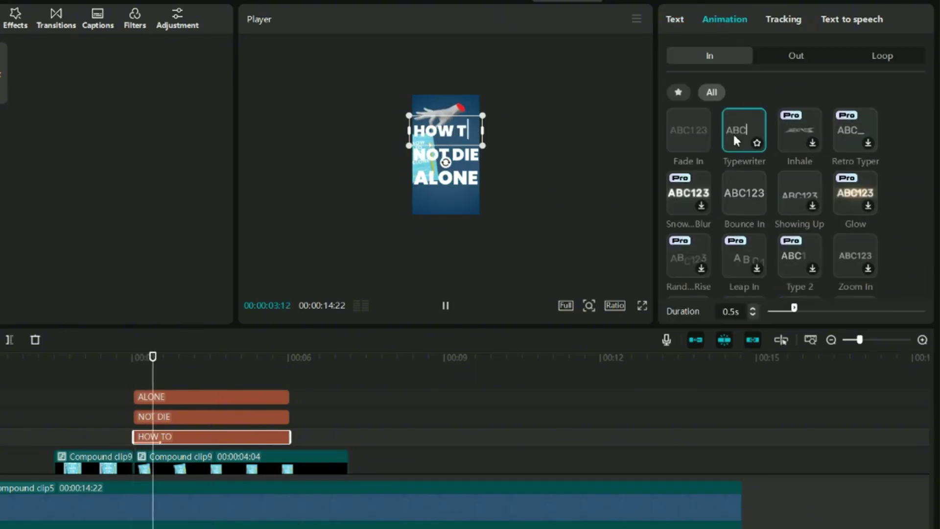
scroll(882, 262, down, 2)
click(703, 256)
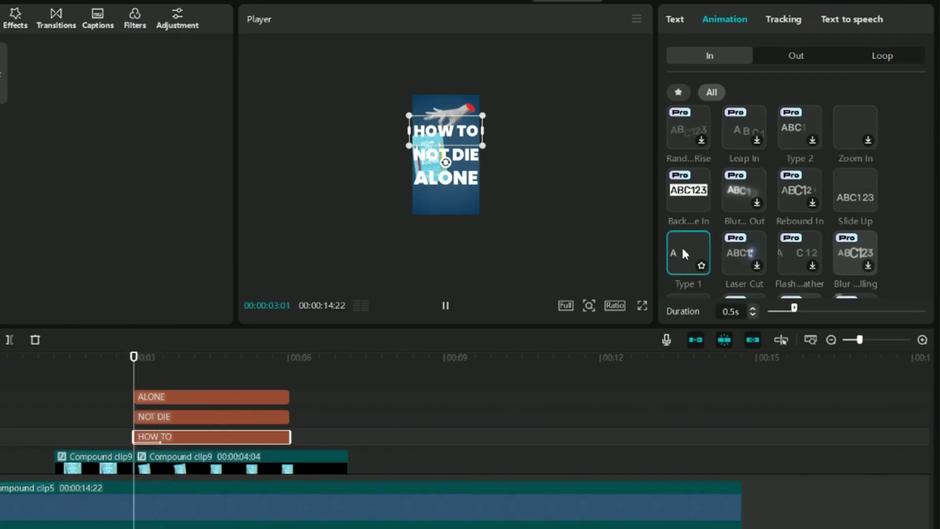
Stagger the starts of the "NOT DIE" and "ALONE" clips and apply the Type 1 in-animation to both.
drag(166, 417, 179, 402)
click(178, 417)
click(704, 22)
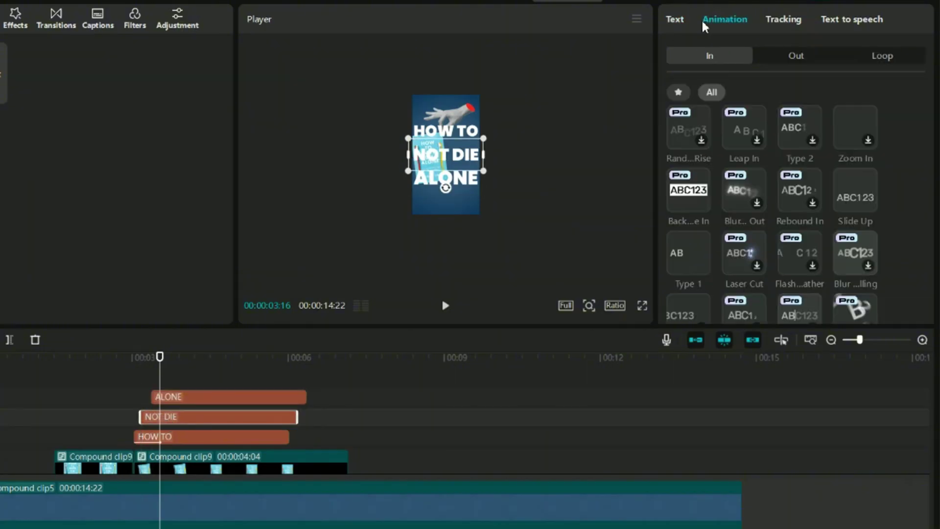
click(688, 252)
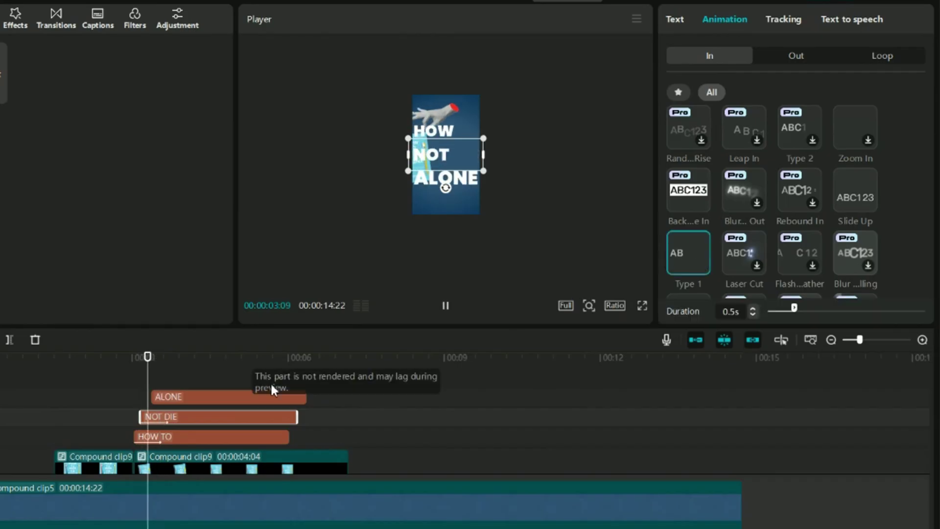
click(222, 397)
click(740, 24)
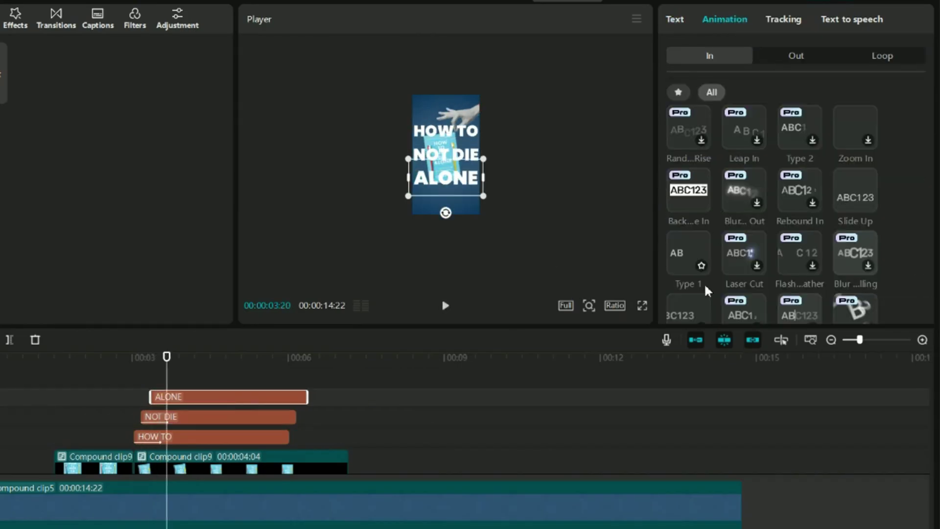
click(689, 268)
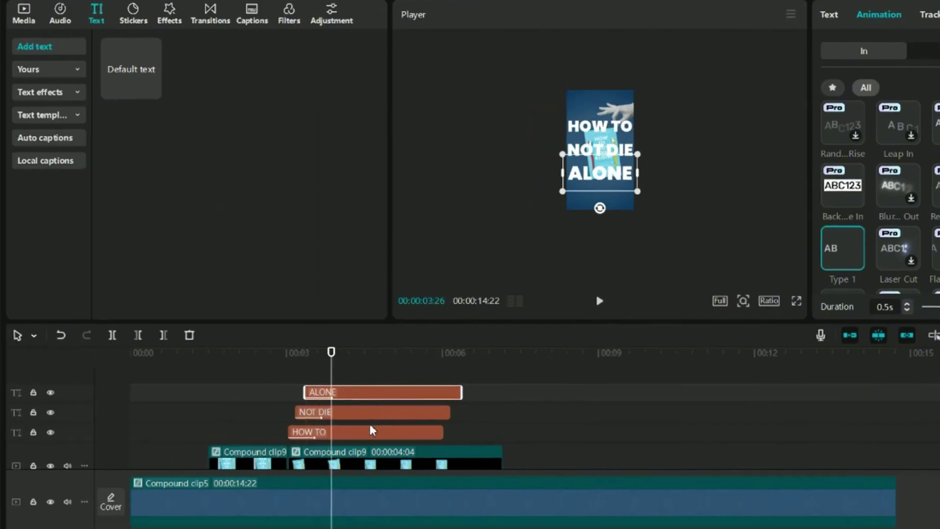
Combine the "HOW TO", "NOT DIE" and "ALONE" text clips into one compound clip.
click(169, 402)
right_click(322, 395)
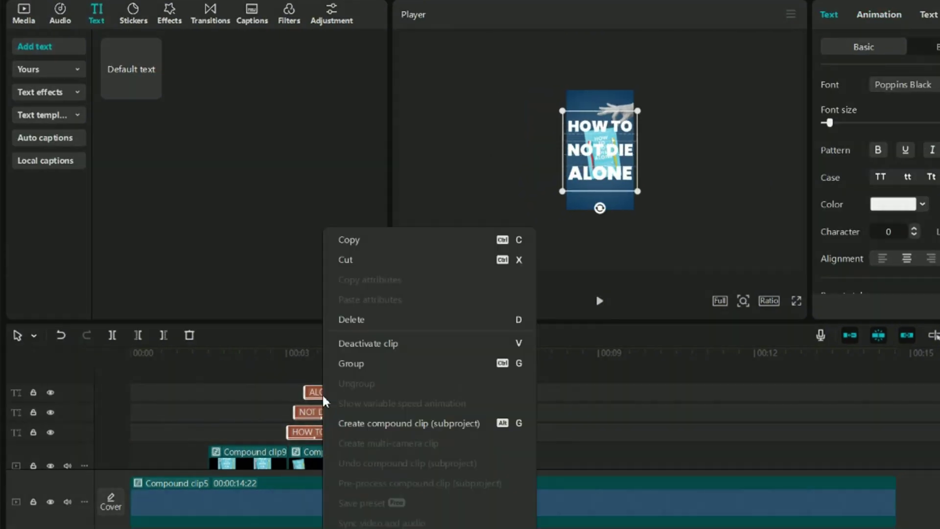
click(373, 424)
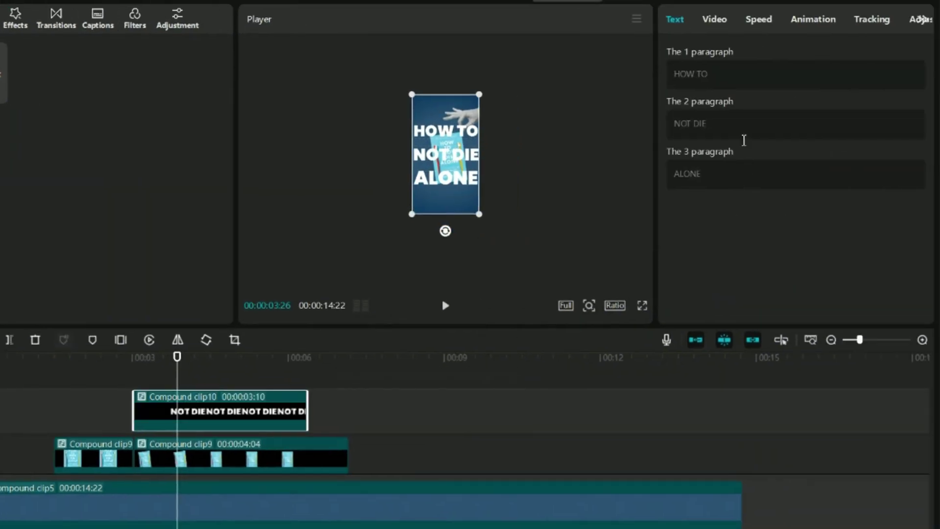
Set the title compound clip to layer 1 so it sits behind the book, and preview the result.
click(852, 14)
scroll(876, 265, down, 5)
click(689, 269)
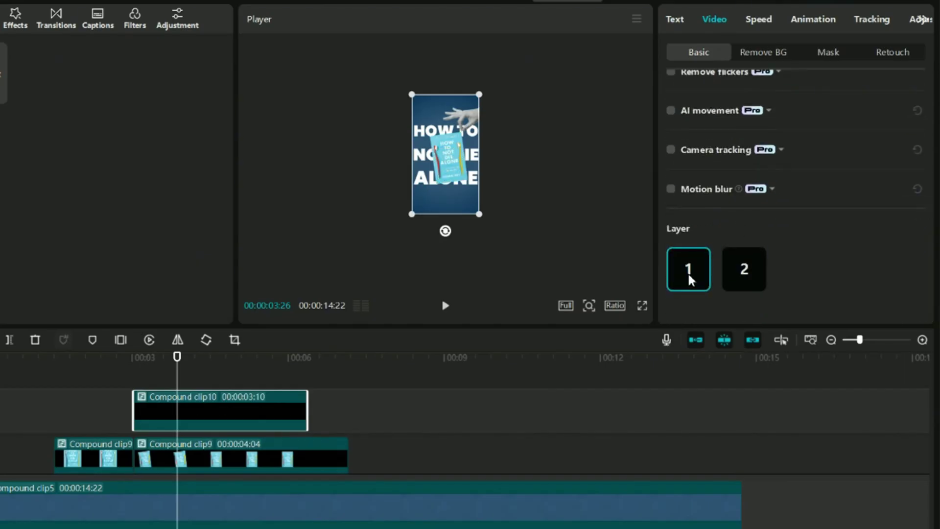
click(123, 357)
key(space)
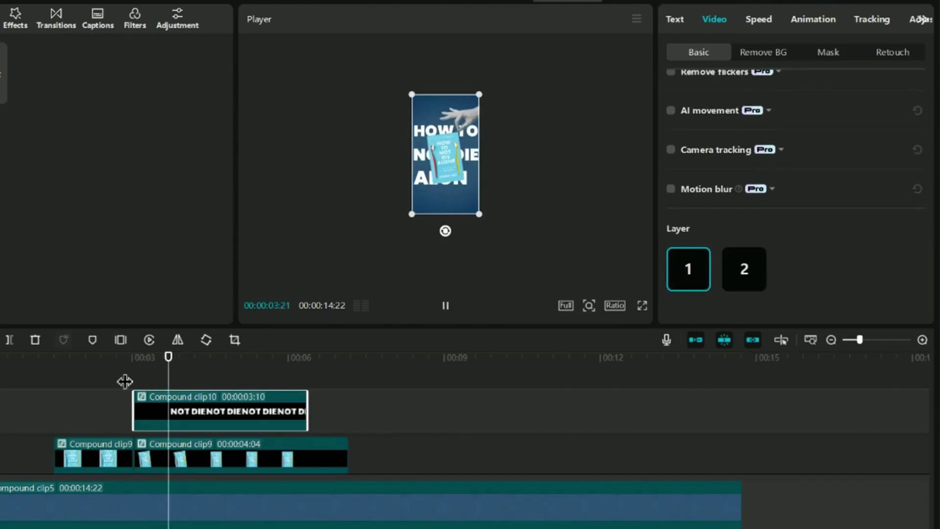
key(space)
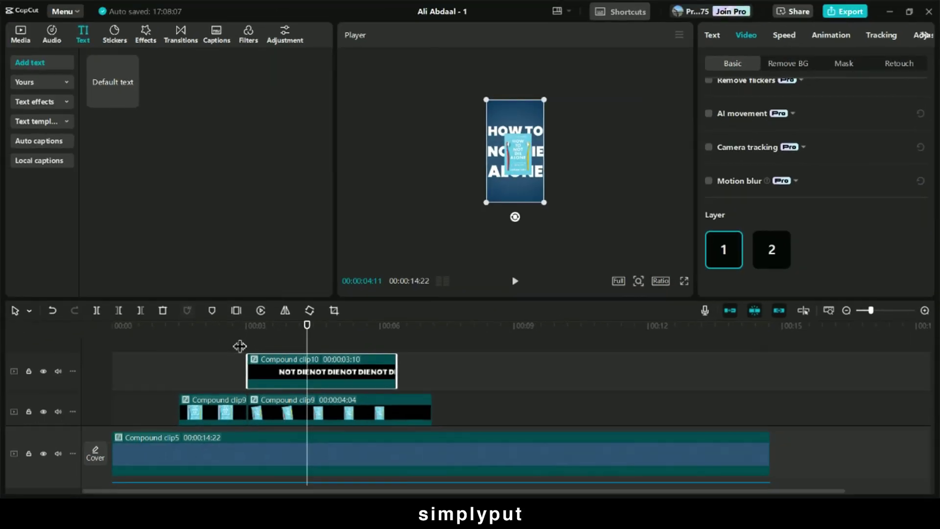
Inside Compound clip10, replace the in-animation of "HOW TO", "NOT DIE" and "ALONE" with Fade In.
double_click(289, 375)
click(175, 401)
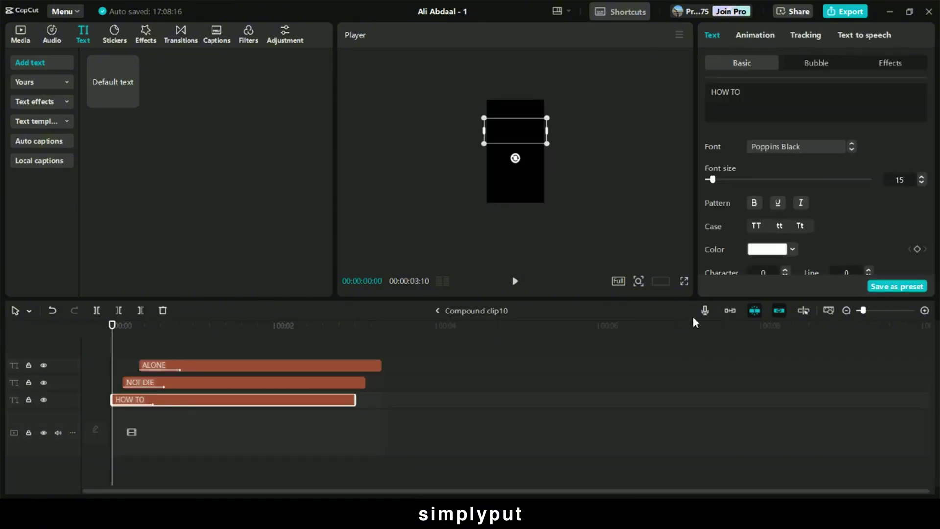
click(745, 34)
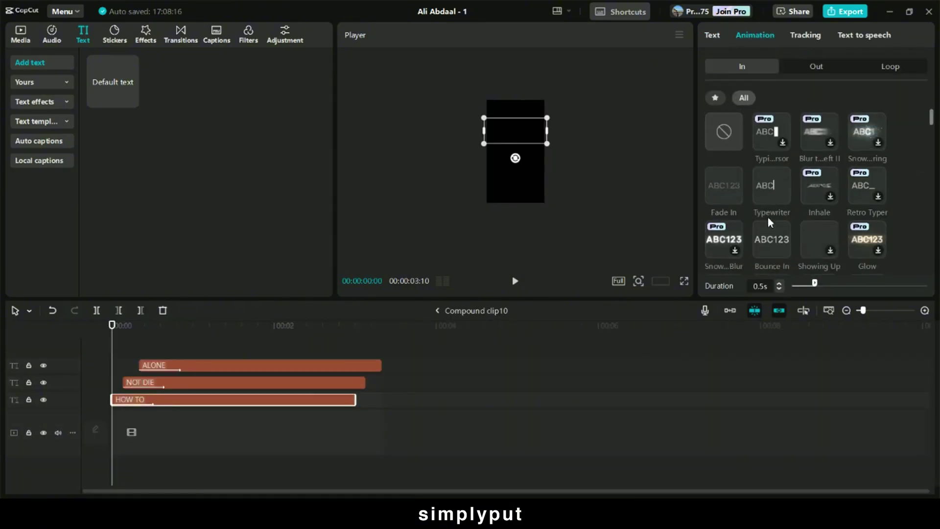
click(725, 190)
click(514, 151)
click(773, 35)
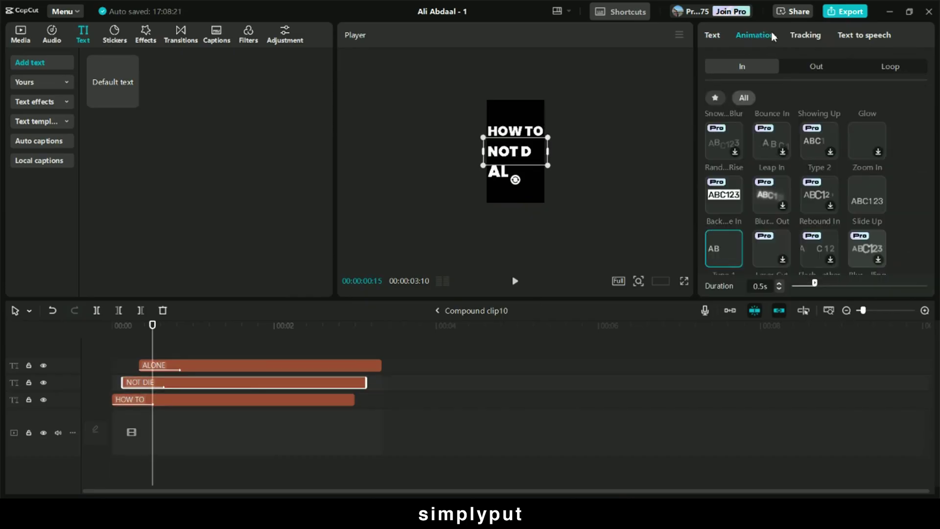
scroll(724, 228, up, 3)
click(716, 175)
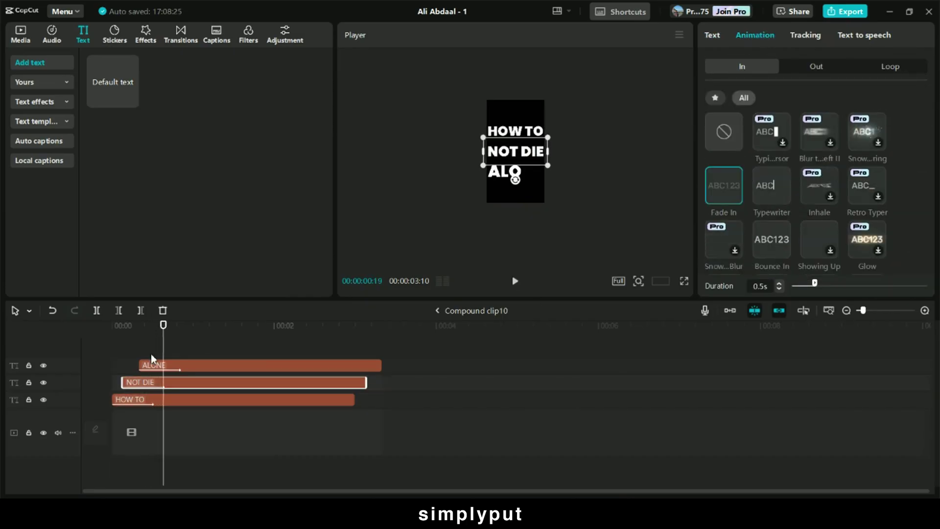
click(167, 367)
click(756, 36)
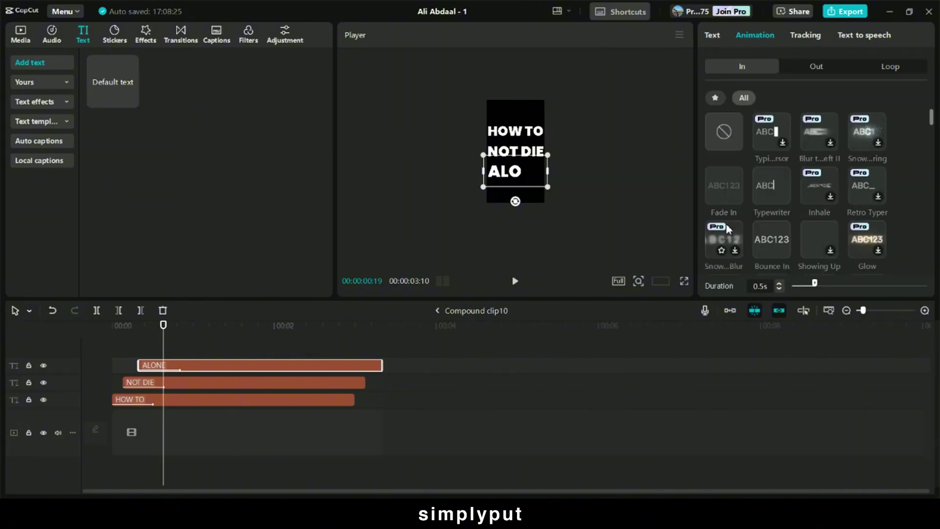
click(718, 191)
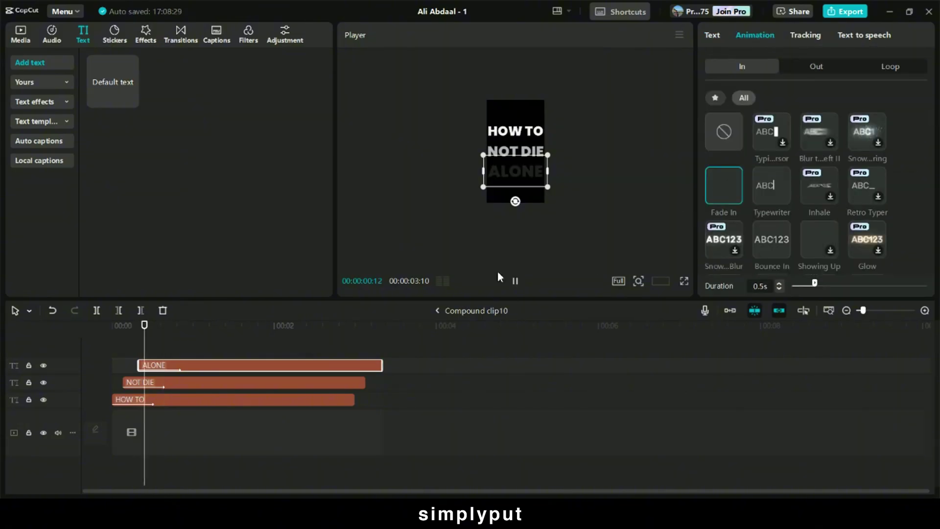
Return to the main timeline and preview the title fading in behind the book.
click(437, 310)
key(space)
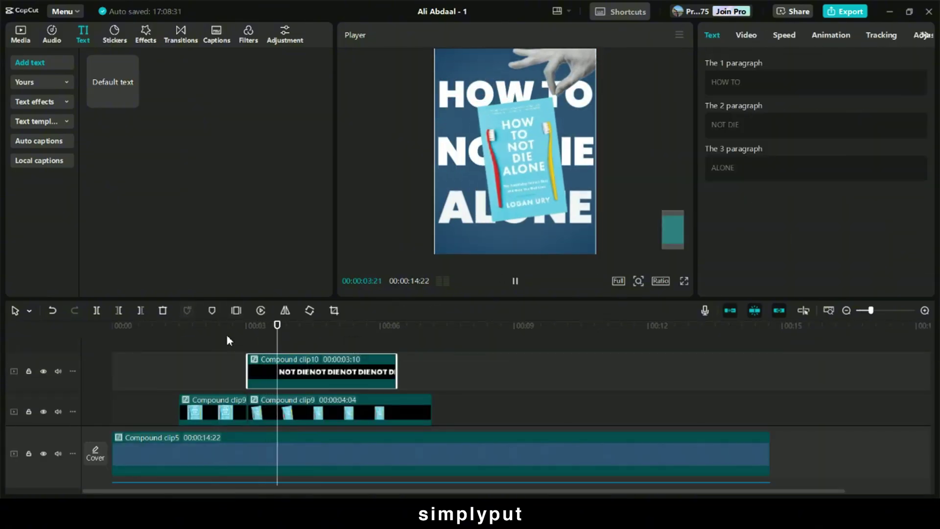
key(space)
key(space)
key(space)
Search the video effects for "play" and apply Play Pendulum to the second Compound clip9 of the book.
click(339, 410)
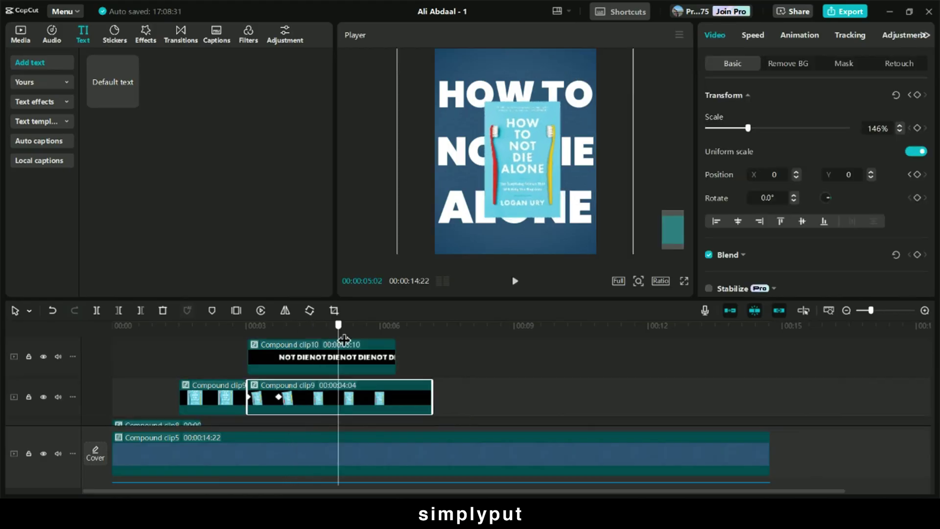
mouse_move(344, 339)
mouse_down()
mouse_move(273, 339)
mouse_move(334, 339)
mouse_up()
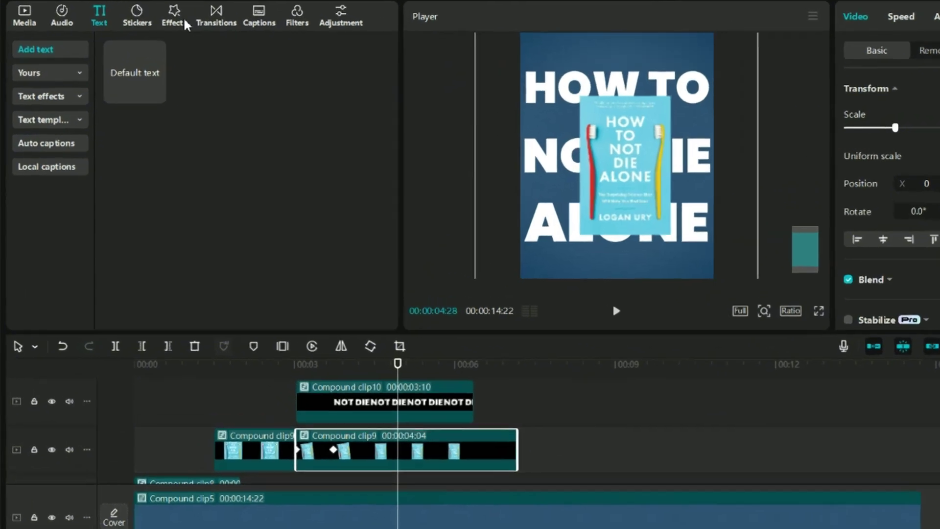
click(146, 34)
click(144, 62)
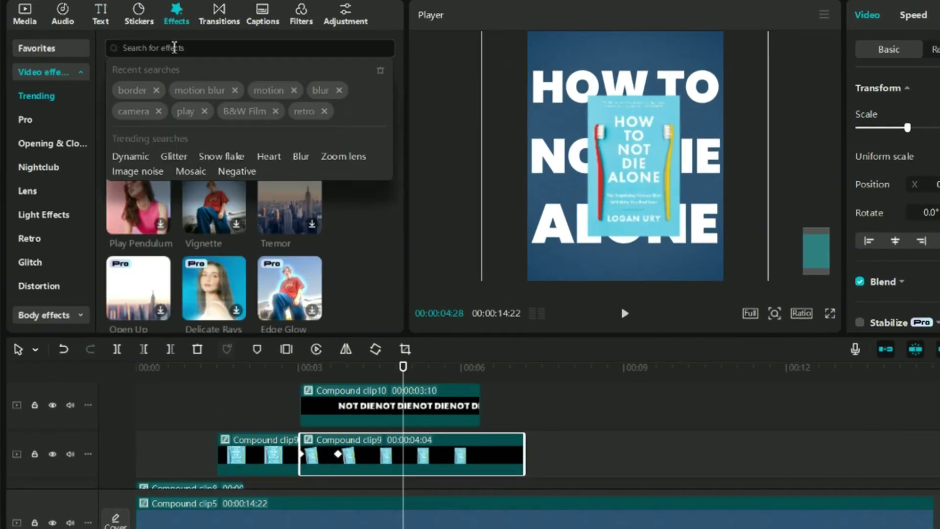
text(play)
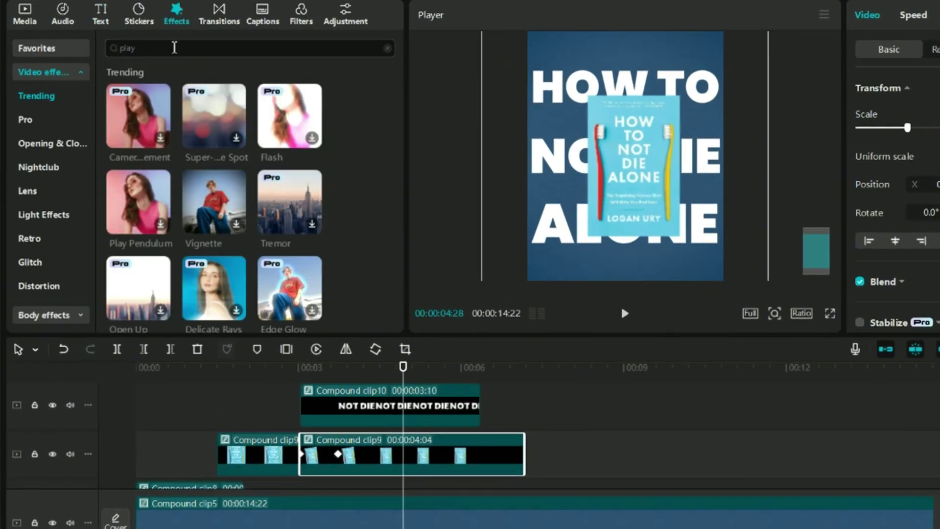
key(Return)
drag(139, 121, 399, 463)
drag(196, 468, 181, 460)
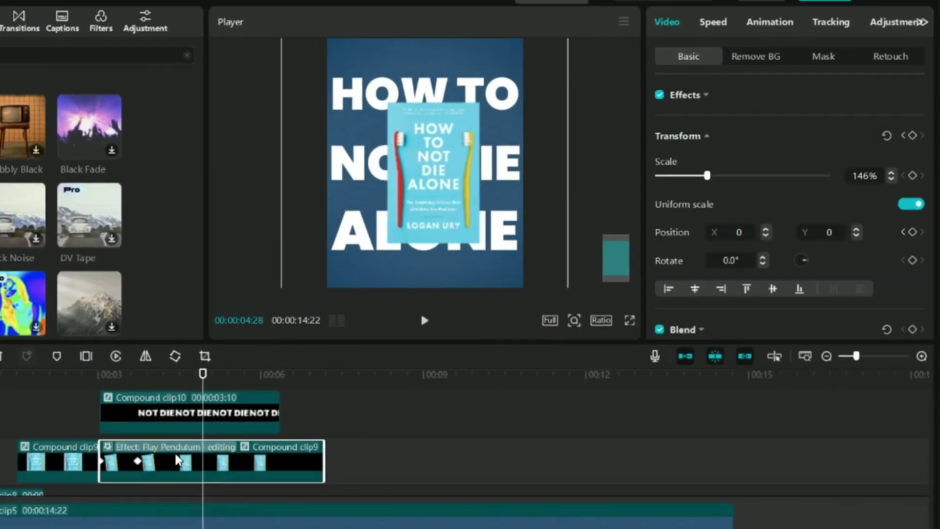
Set the Play Pendulum effect to Twist 0, Strength 10, Sharpen 14 and Speed 9, and preview the book's motion.
click(683, 154)
click(677, 188)
click(686, 222)
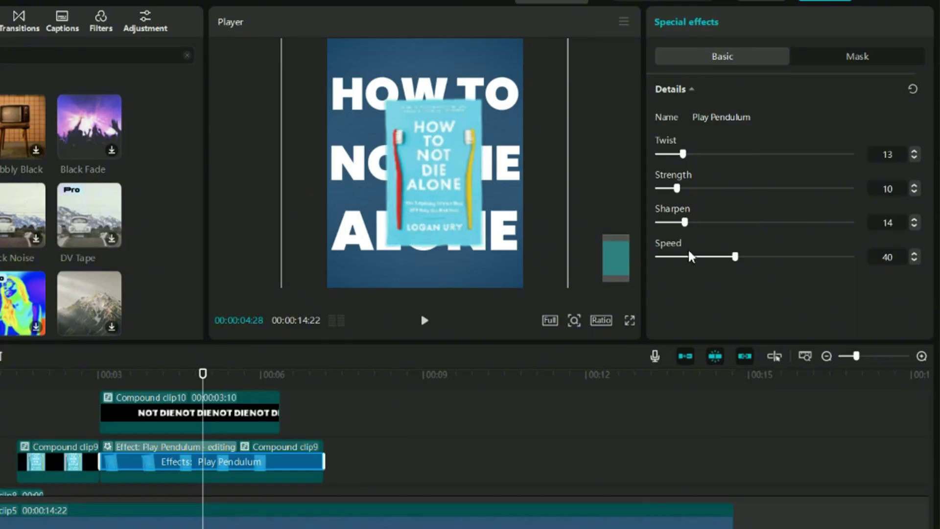
drag(690, 257, 682, 259)
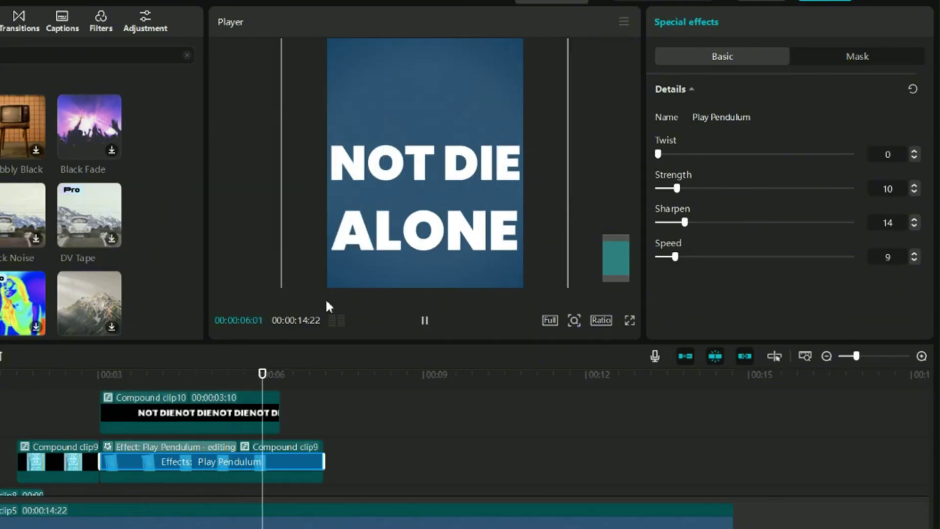
key(space)
click(128, 375)
key(space)
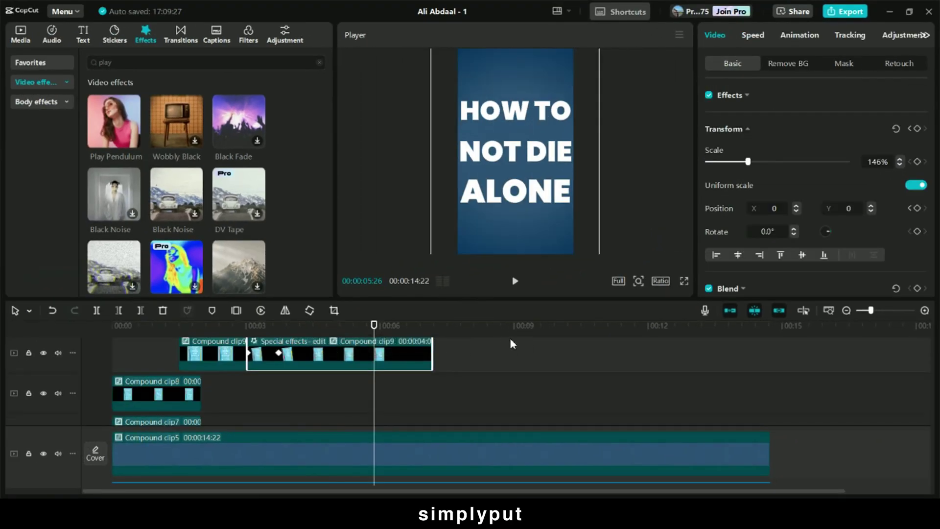
Unmute the Ali audio track and shorten the Play Pendulum effect to end at about 5 seconds.
scroll(510, 344, down, 2)
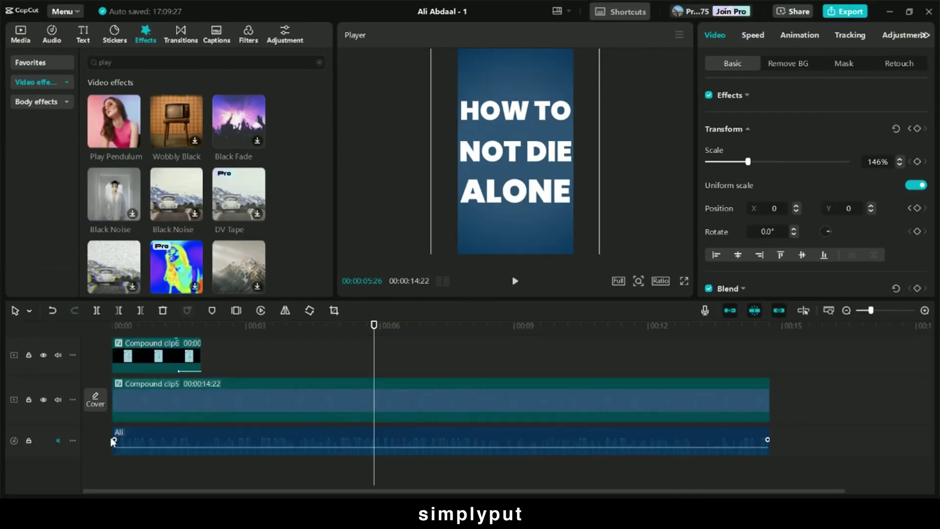
click(60, 442)
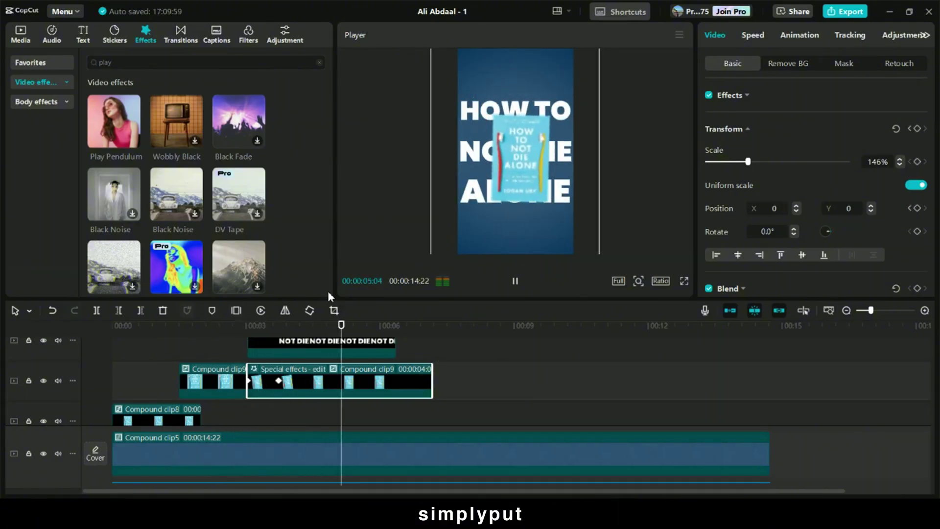
key(space)
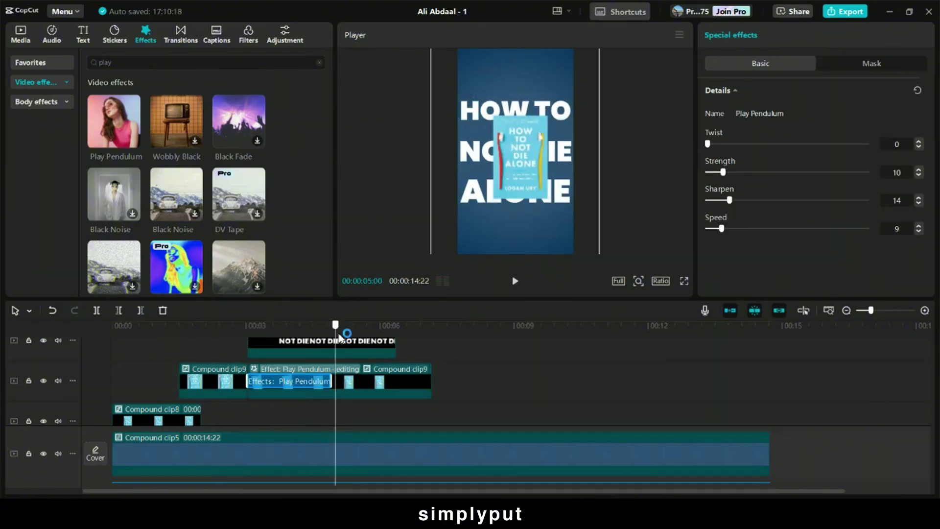
drag(362, 337, 341, 337)
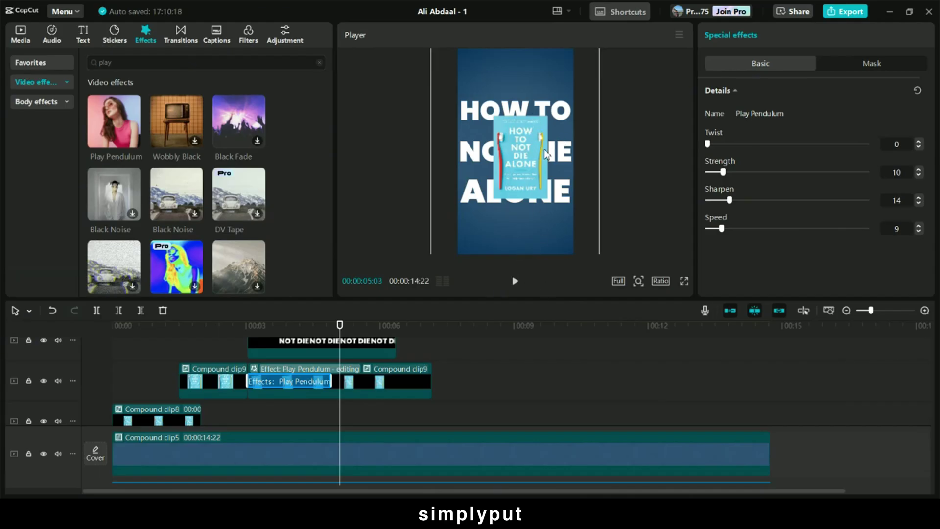
Inside Compound clip10, extend "HOW TO" and "NOT DIE" to end with "ALONE", and give "ALONE" the Fade Out out-animation.
scroll(547, 154, down, 3)
scroll(337, 396, up, 1)
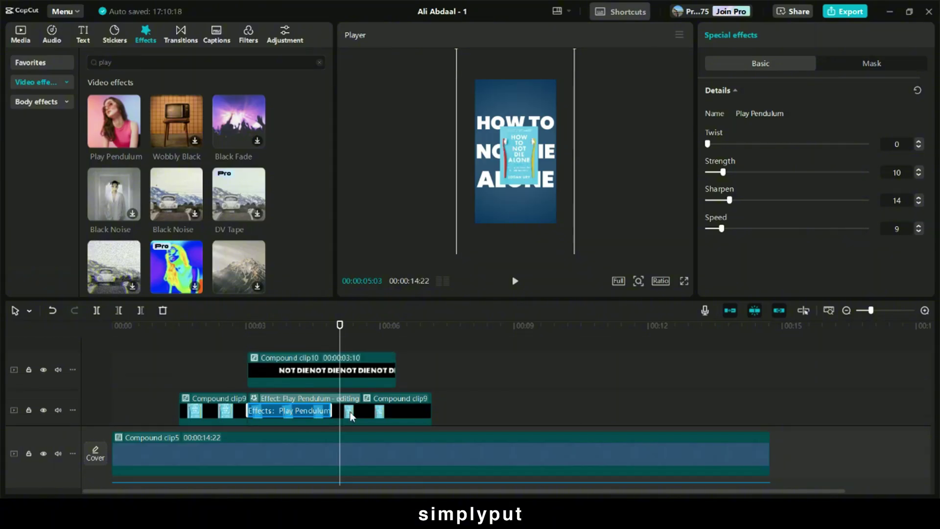
double_click(333, 372)
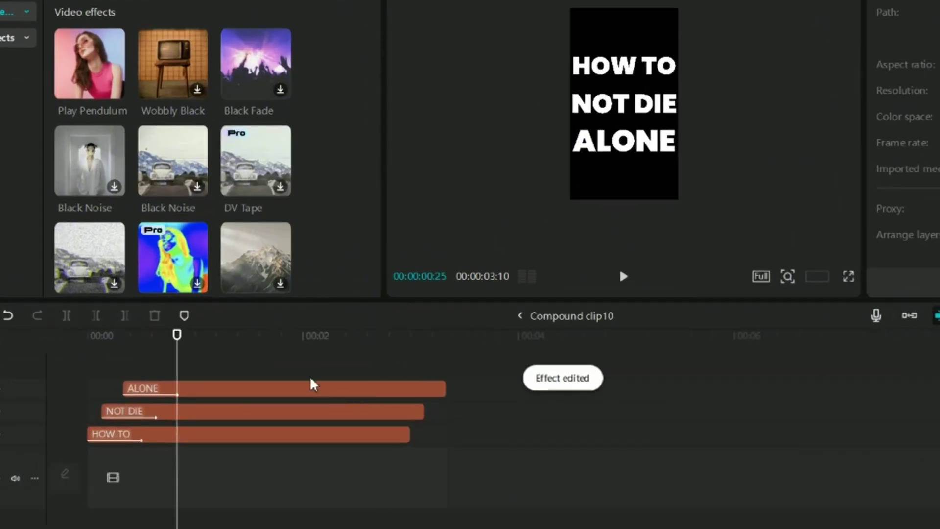
click(280, 361)
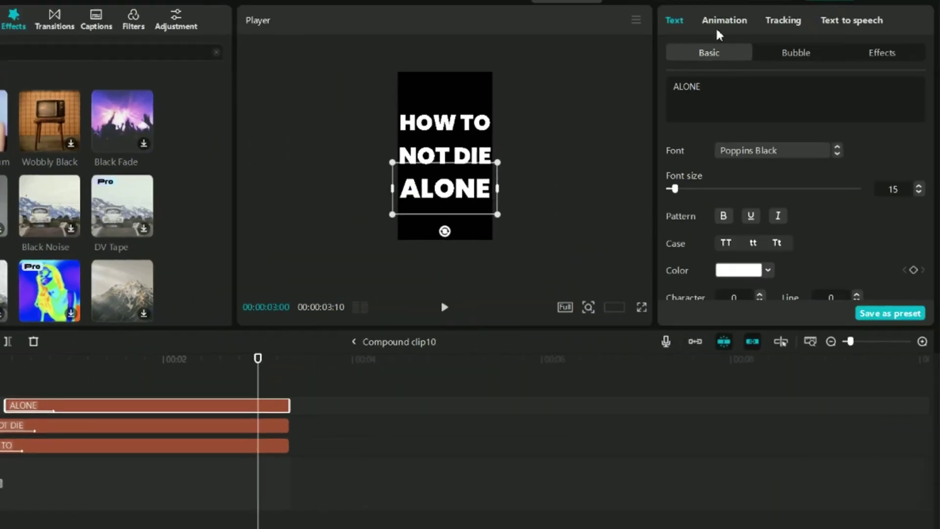
click(723, 28)
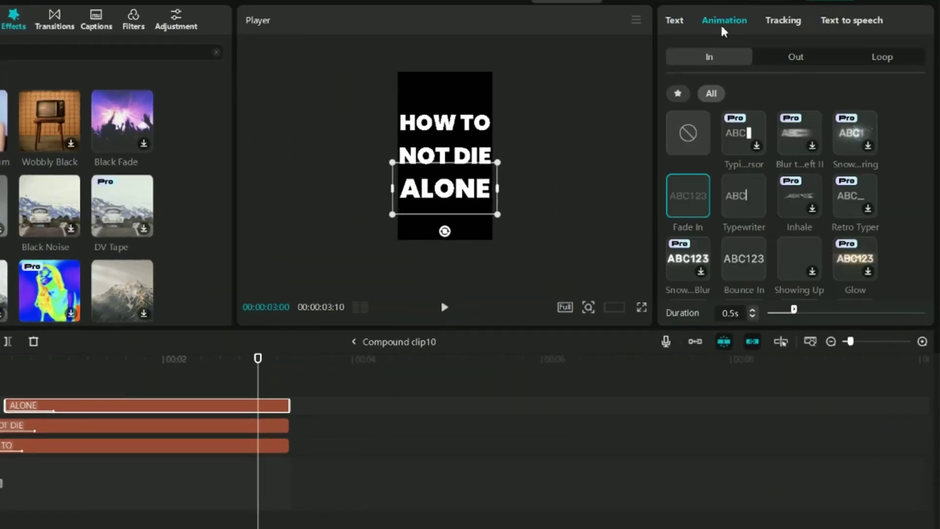
click(797, 61)
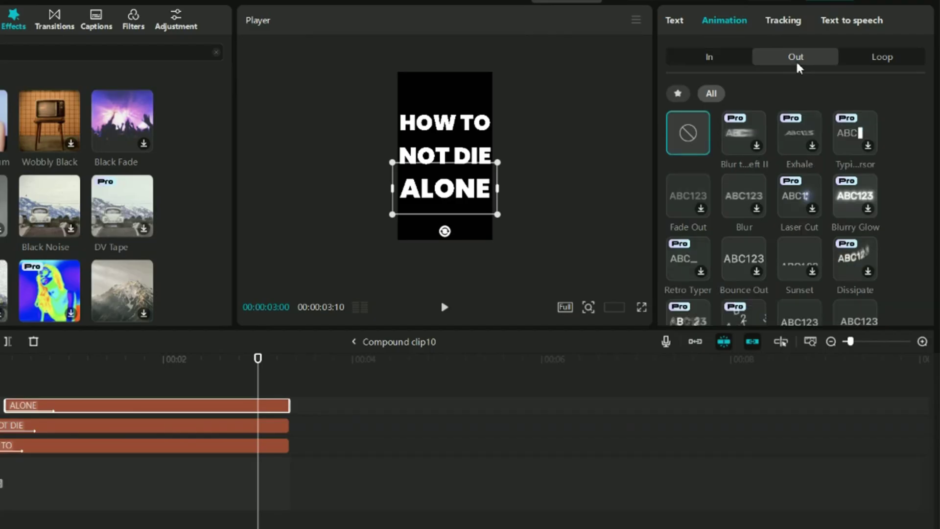
click(700, 206)
Apply the Fade Out out-animation to the "NOT DIE" and "HOW TO" text clips.
click(257, 427)
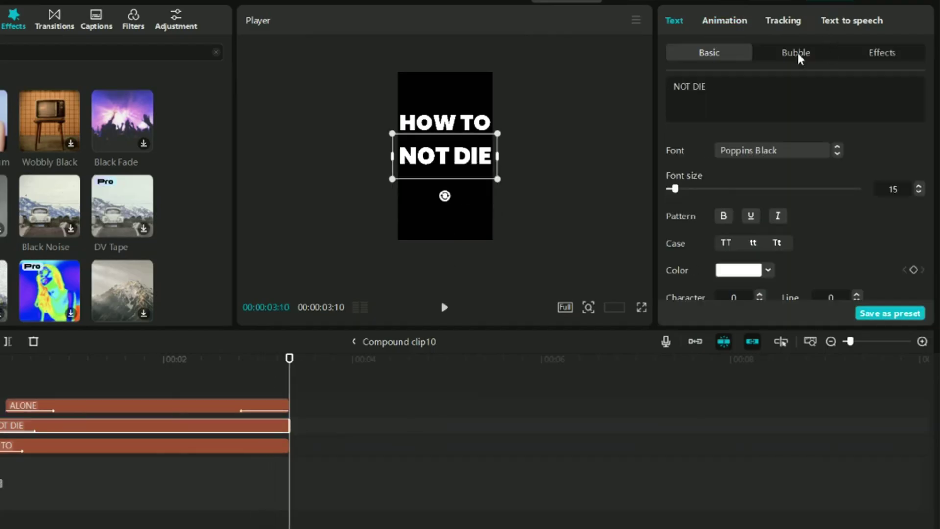
click(707, 29)
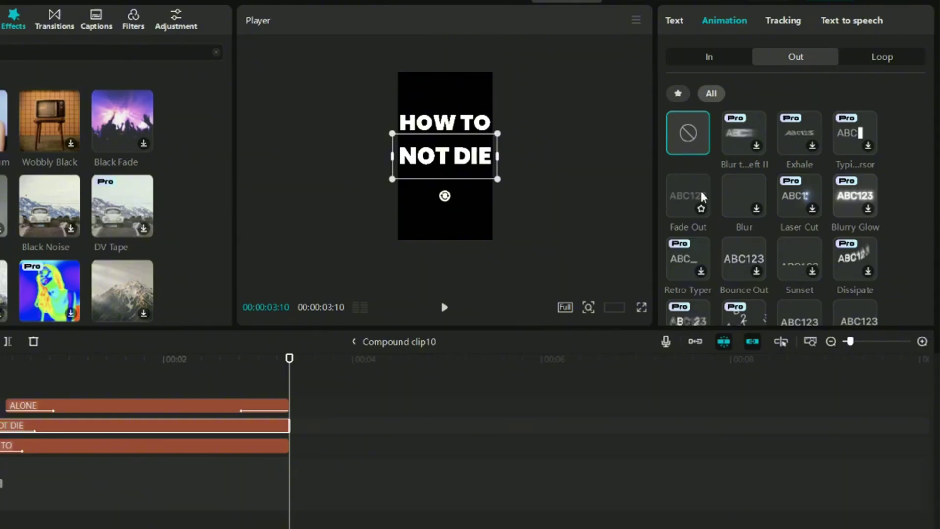
click(703, 197)
click(246, 450)
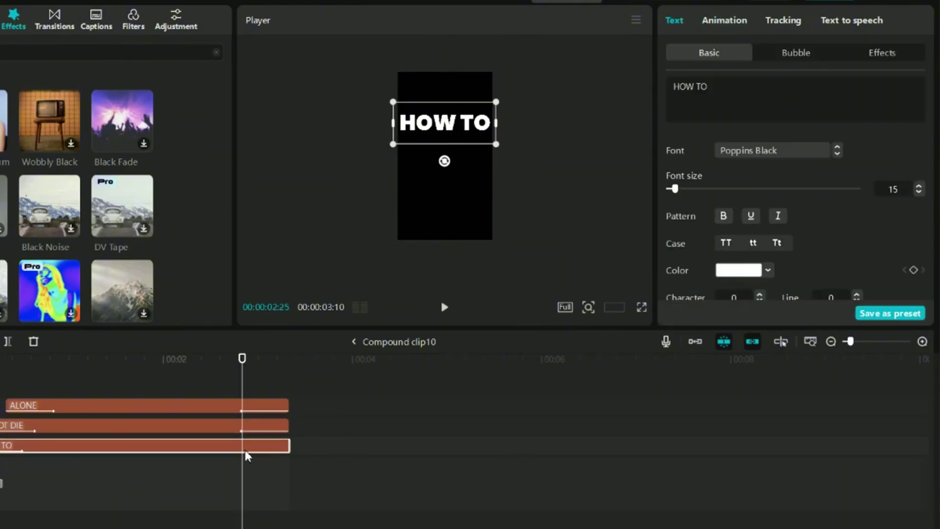
click(736, 28)
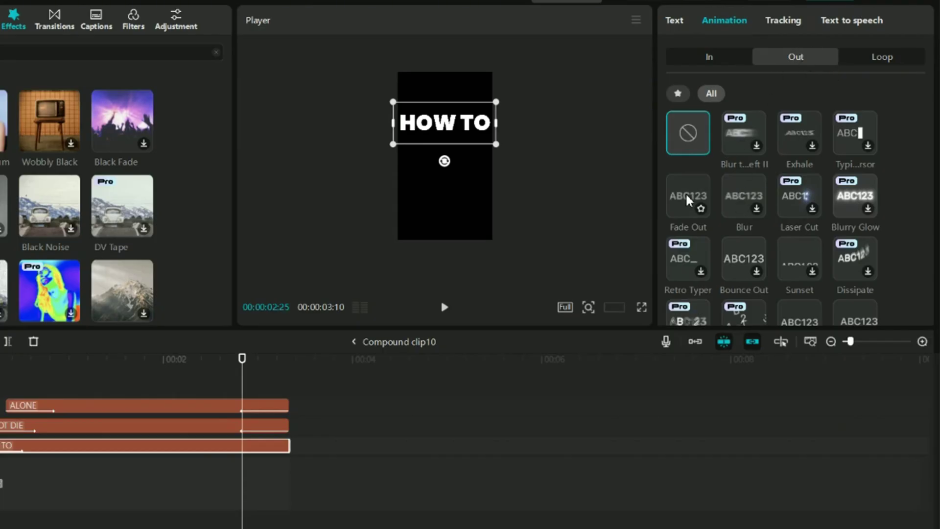
click(702, 196)
Return to the main timeline and preview the title fading out at the end of Compound clip10.
click(353, 342)
key(space)
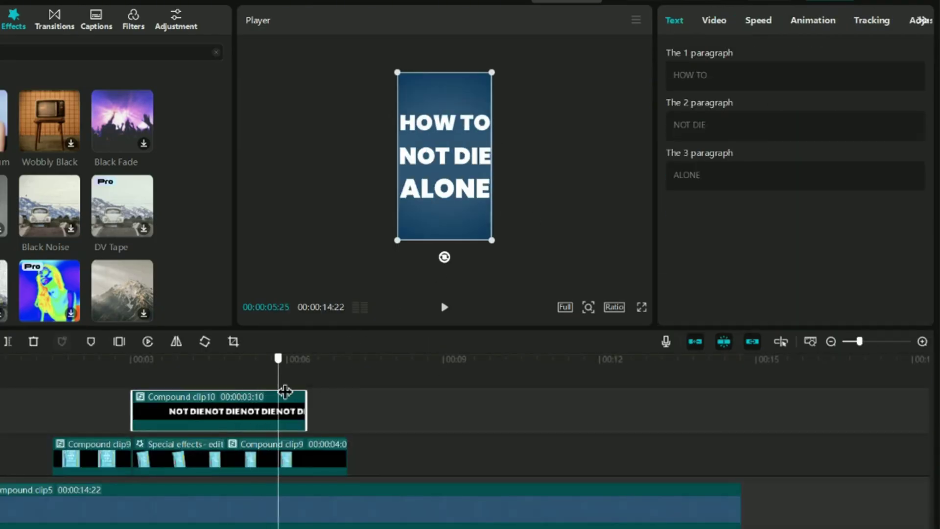
click(205, 383)
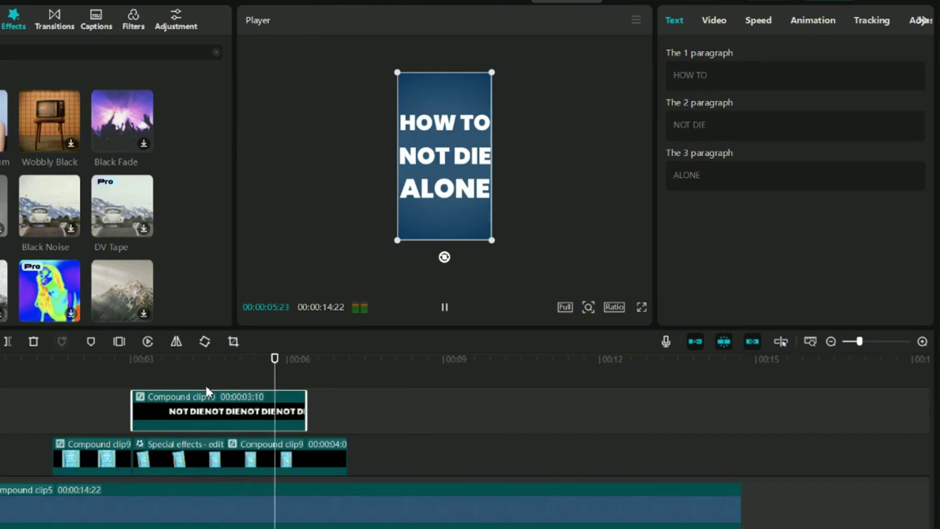
key(space)
drag(273, 382, 359, 378)
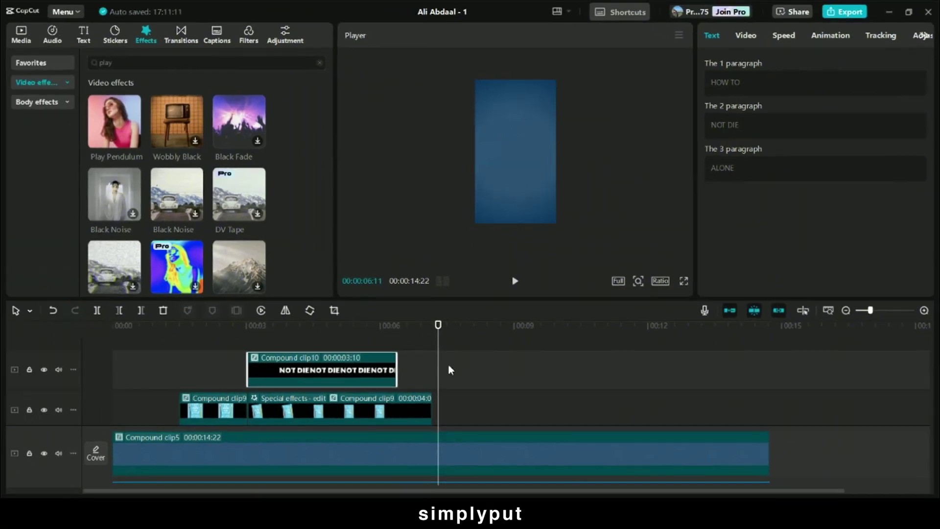
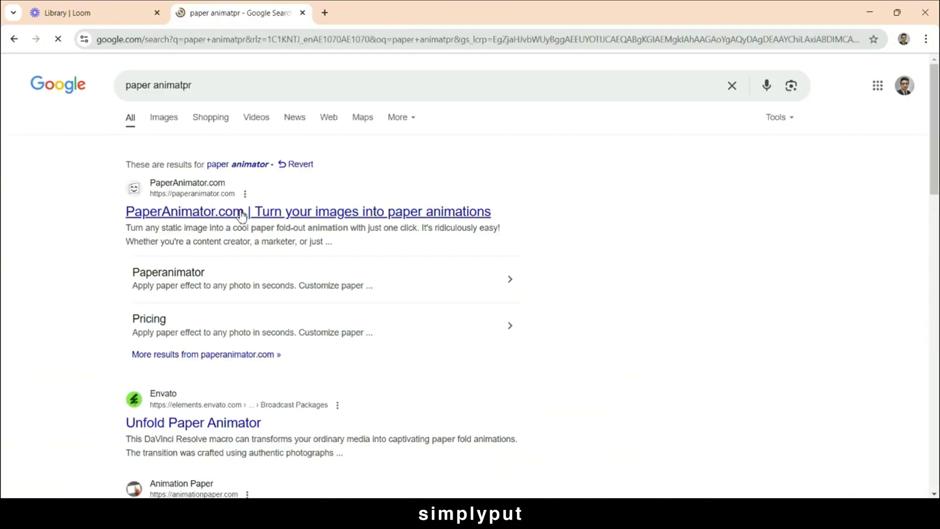
Switch to the browser, launch the PaperAnimator web app and load the sunflower image with its background removed.
click(242, 214)
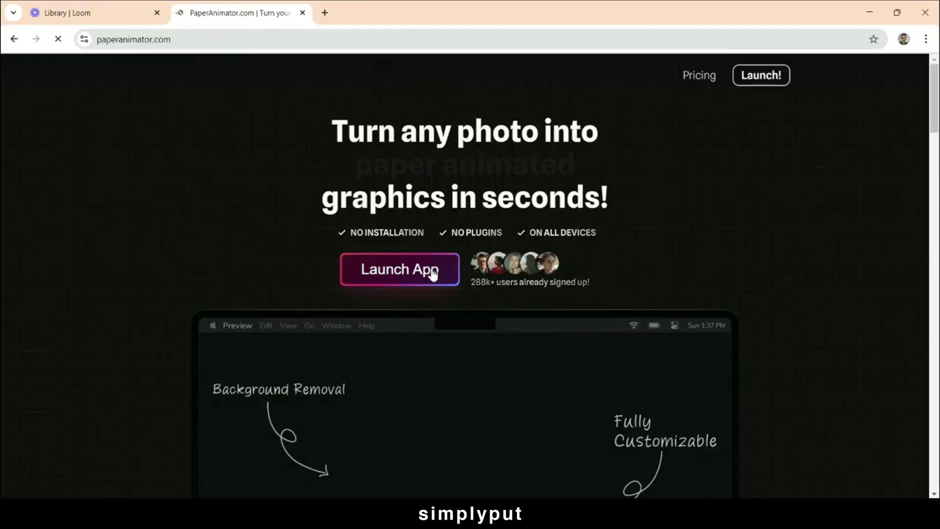
click(430, 270)
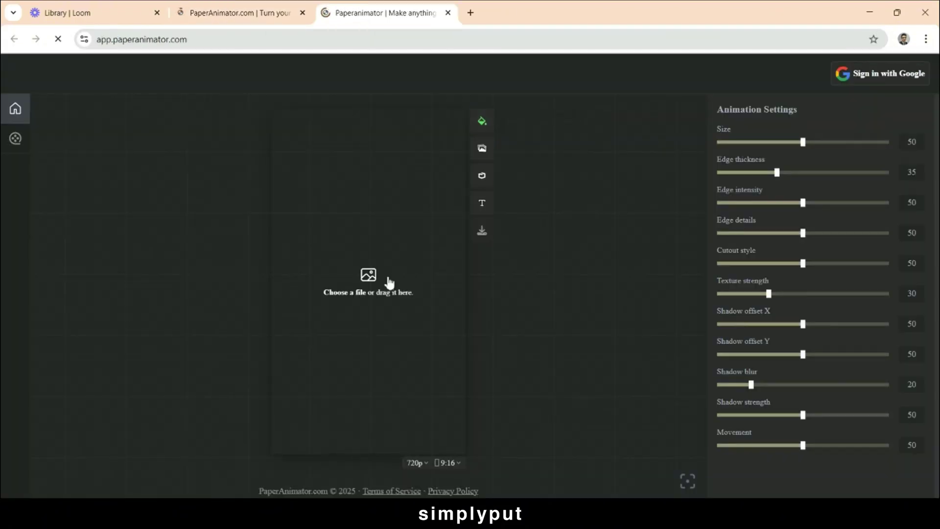
click(388, 279)
click(314, 219)
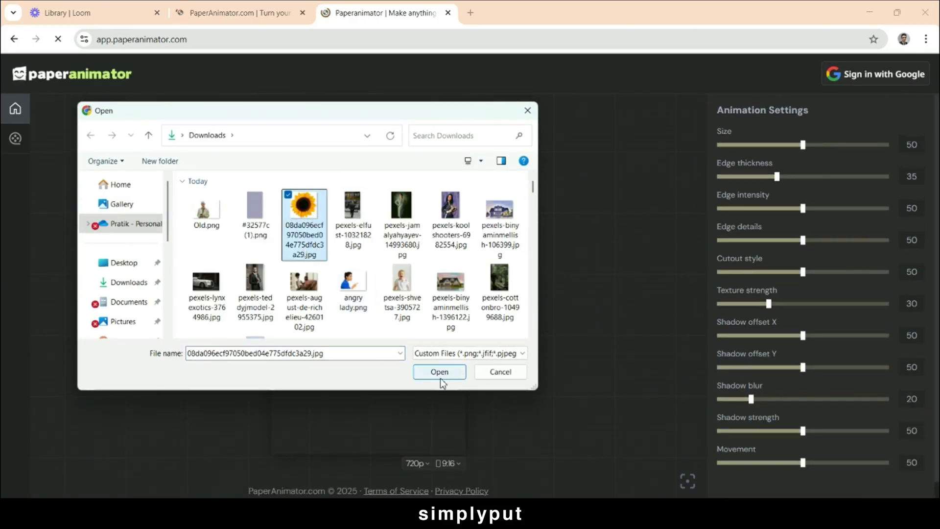
click(439, 373)
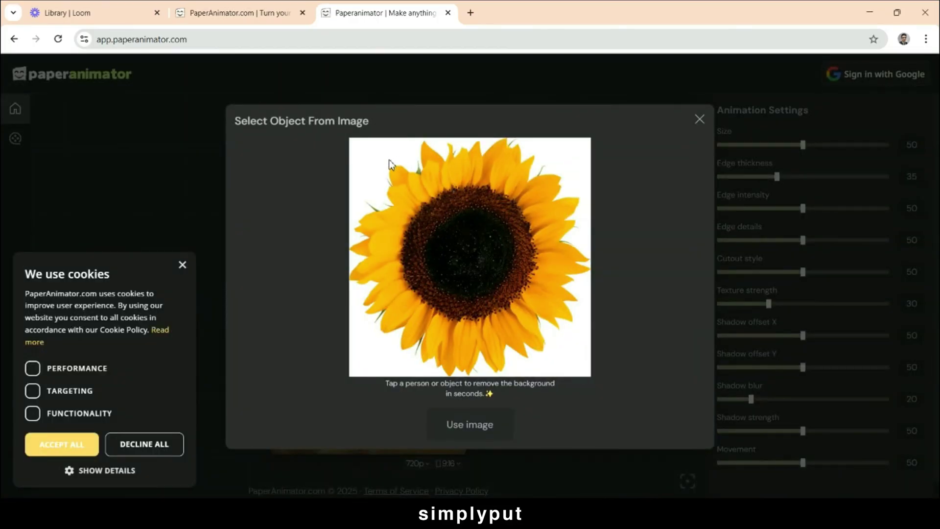
click(454, 257)
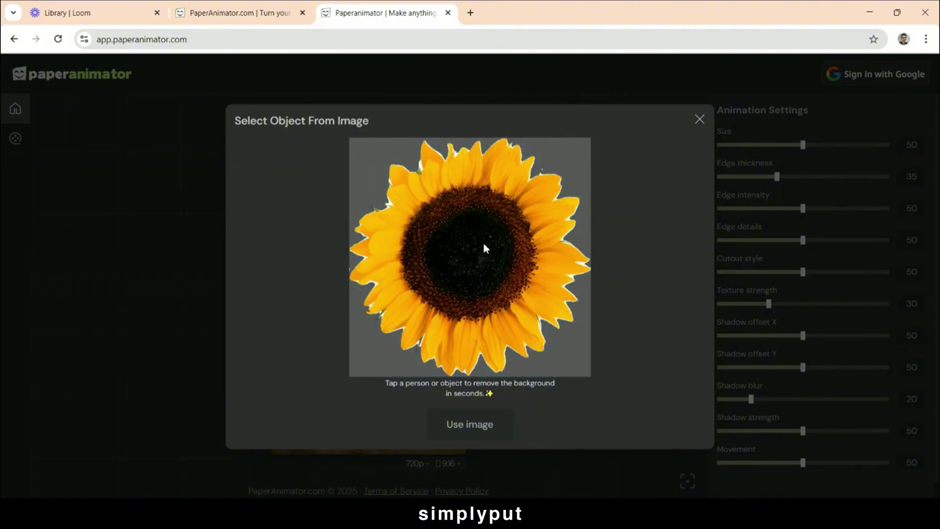
click(473, 426)
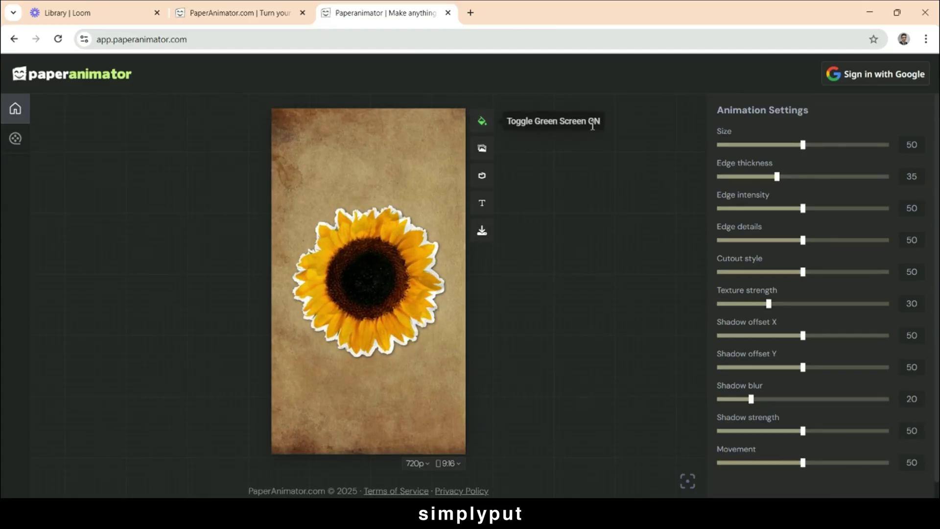
Sign in to PaperAnimator with Google and turn on both the green screen and Paper Unfold for the sunflower.
click(482, 123)
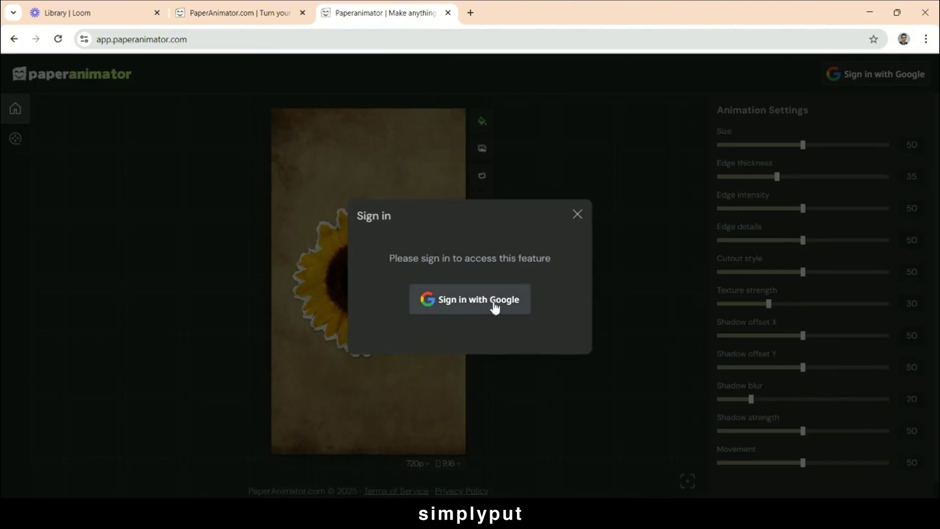
click(447, 306)
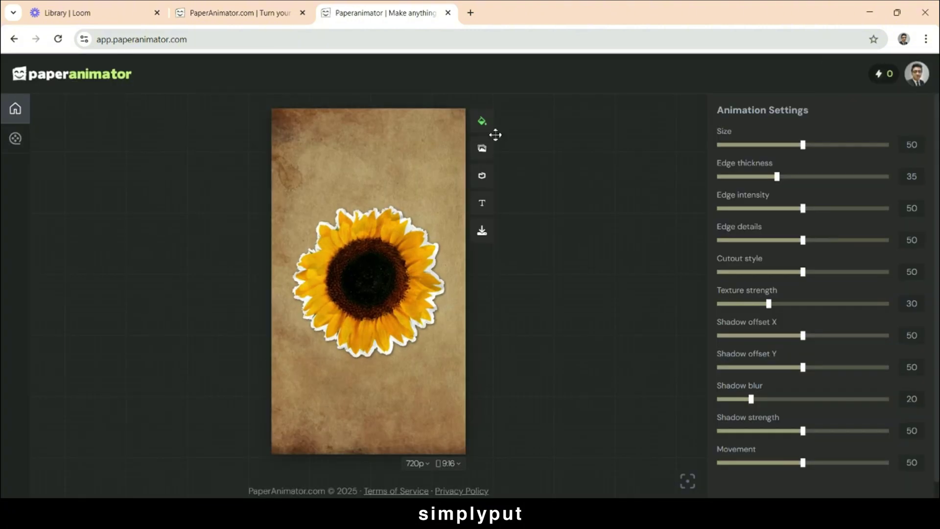
click(482, 121)
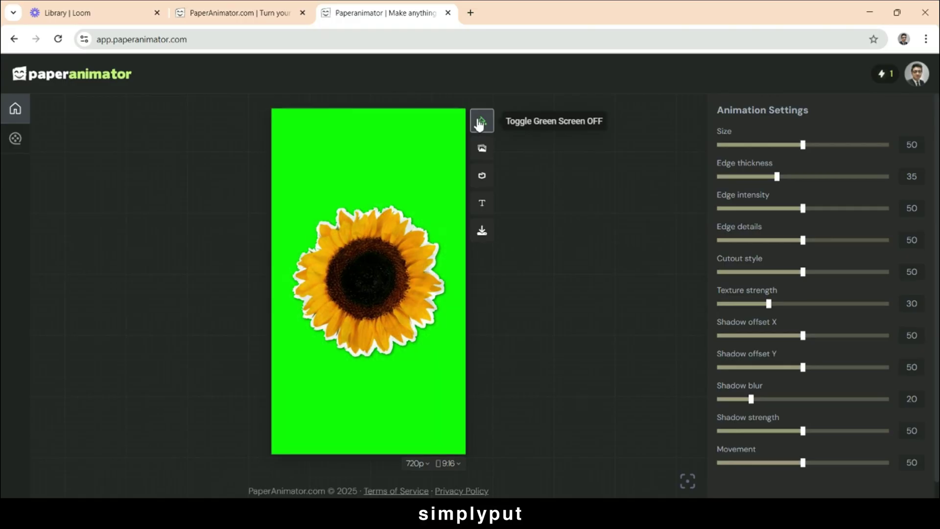
click(480, 184)
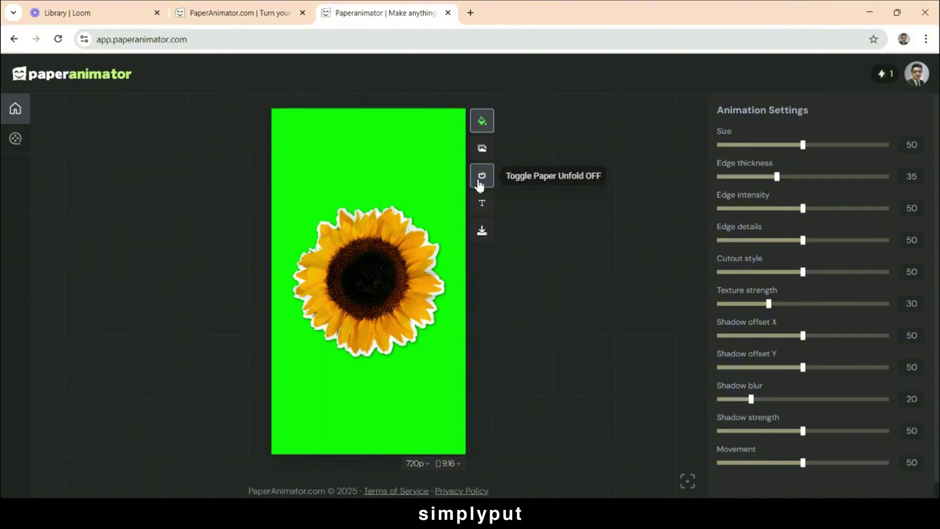
Set the sunflower's size to 55 and download the green-screen paper animation.
mouse_move(805, 149)
mouse_move(804, 153)
mouse_down()
mouse_move(786, 147)
mouse_move(825, 157)
mouse_move(815, 156)
mouse_up()
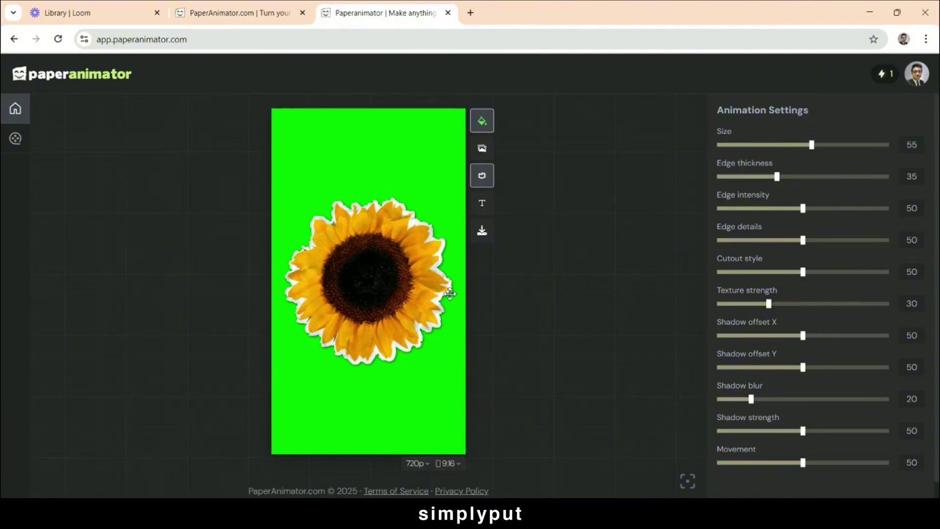
click(482, 230)
click(421, 268)
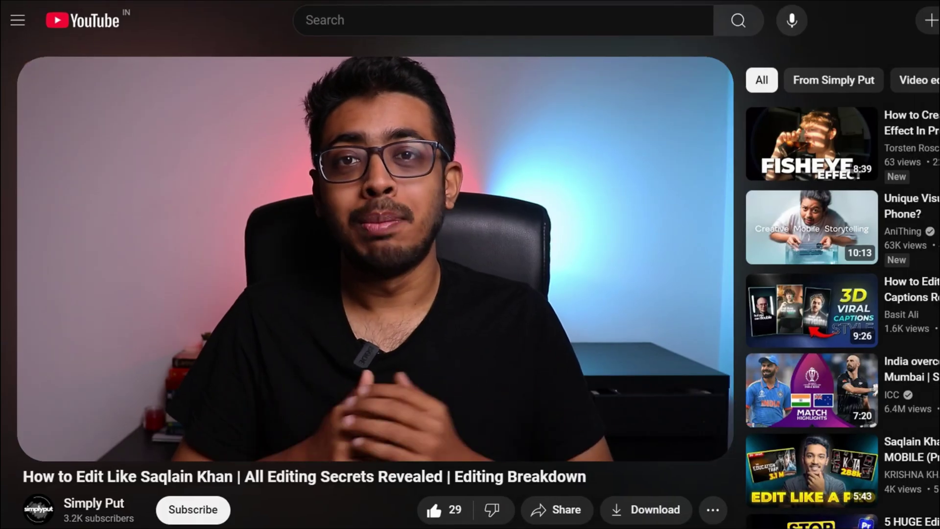
Switch to CapCut, import "paper-animation (1).mp4" and place it above Compound clip10 so it overlaps that clip's end.
click(227, 510)
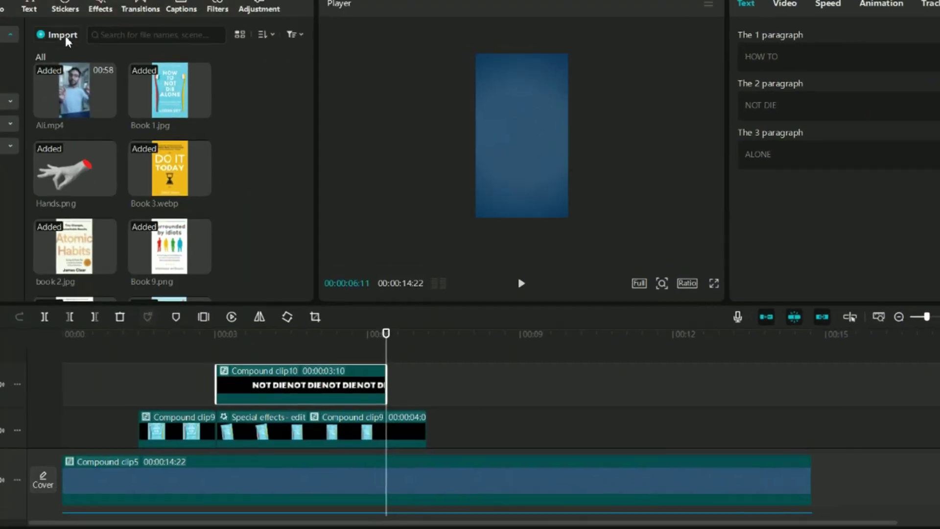
click(203, 237)
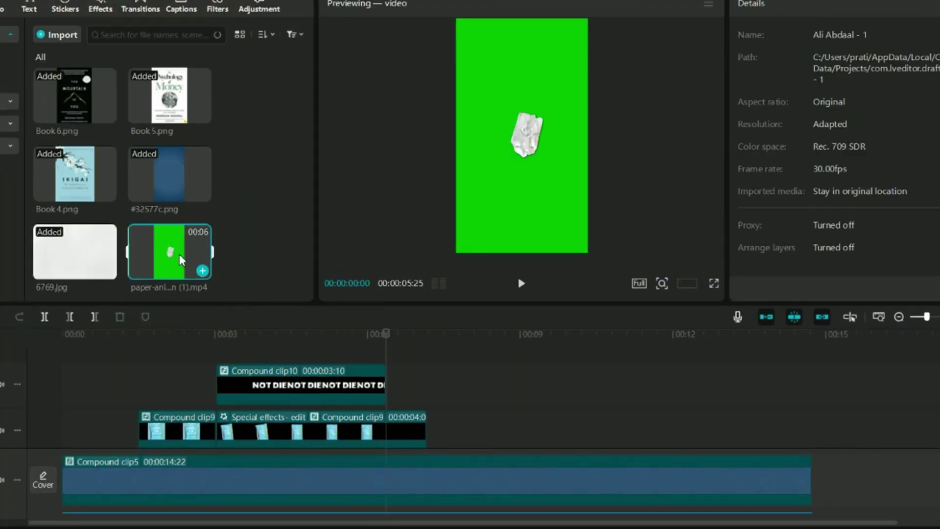
drag(180, 254, 469, 379)
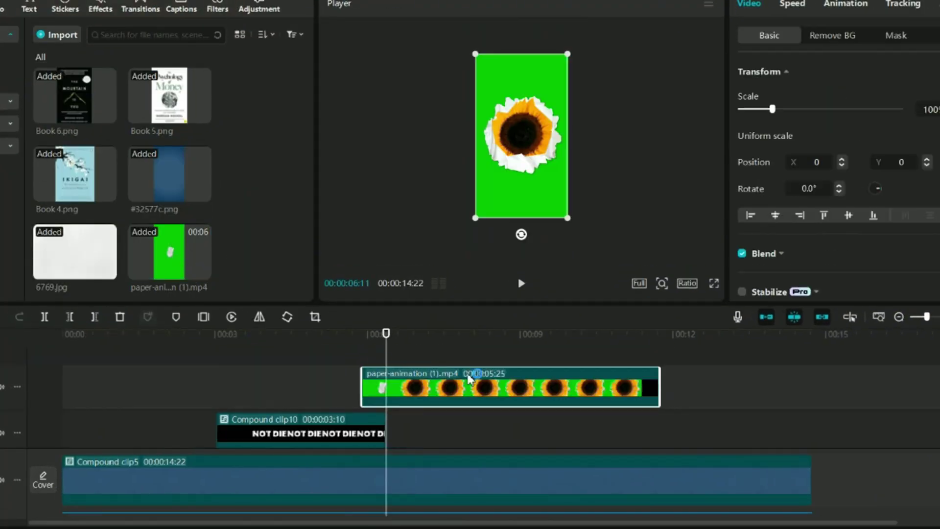
Enable Chroma key on the paper-animation clip and pick its green background as the colour to remove.
click(831, 38)
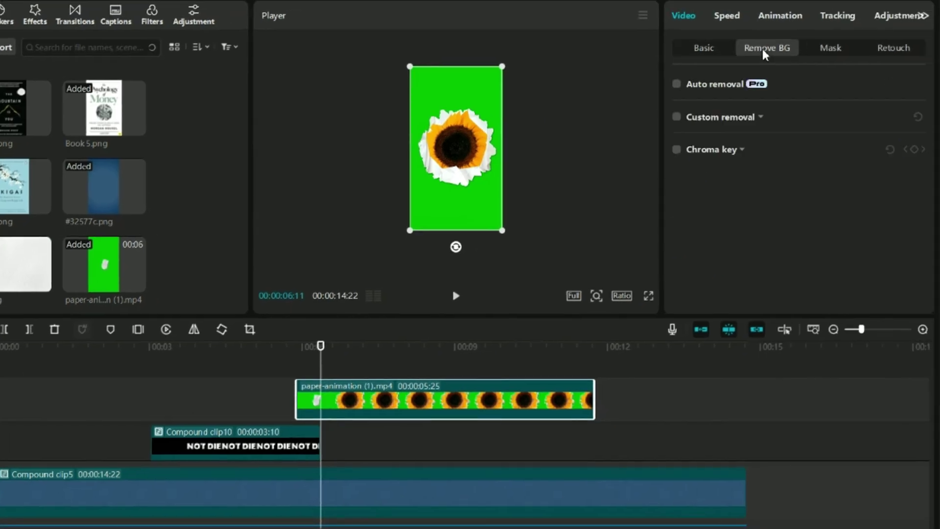
click(677, 149)
click(727, 174)
click(463, 92)
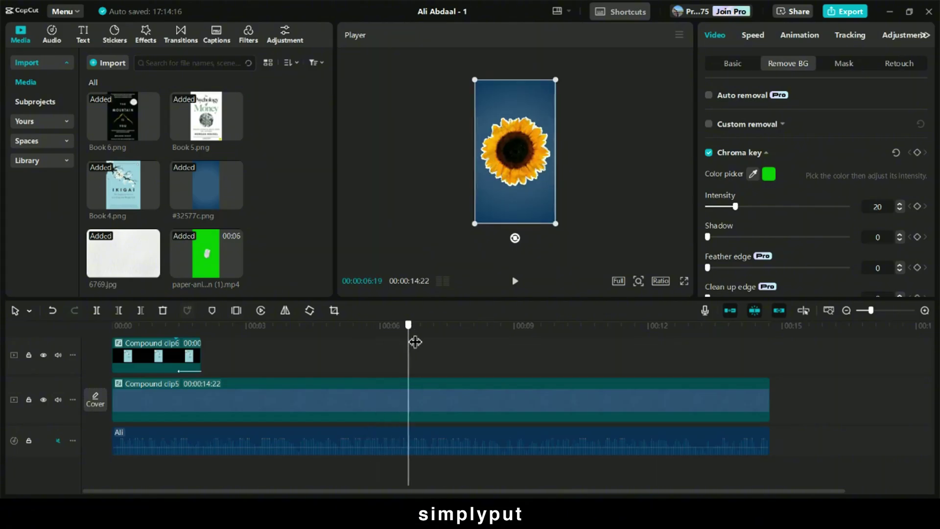
Scale the sunflower to 55%, move it to the frame's lower left at X -678, Y -522, and preview it.
drag(416, 342, 520, 338)
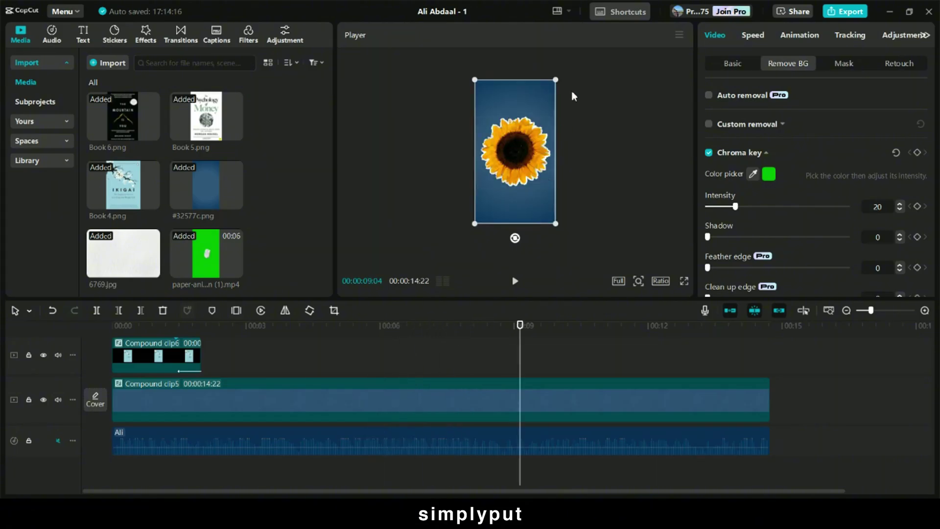
drag(554, 82, 530, 129)
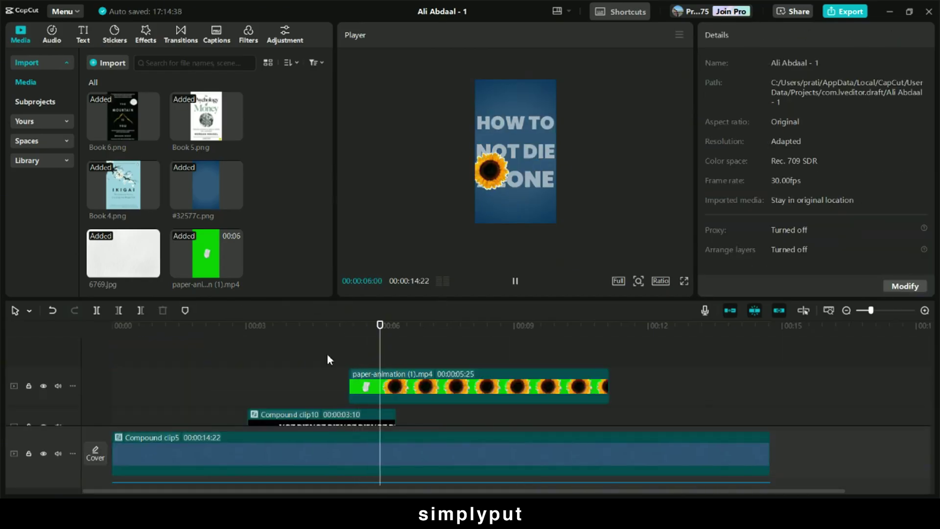
key(space)
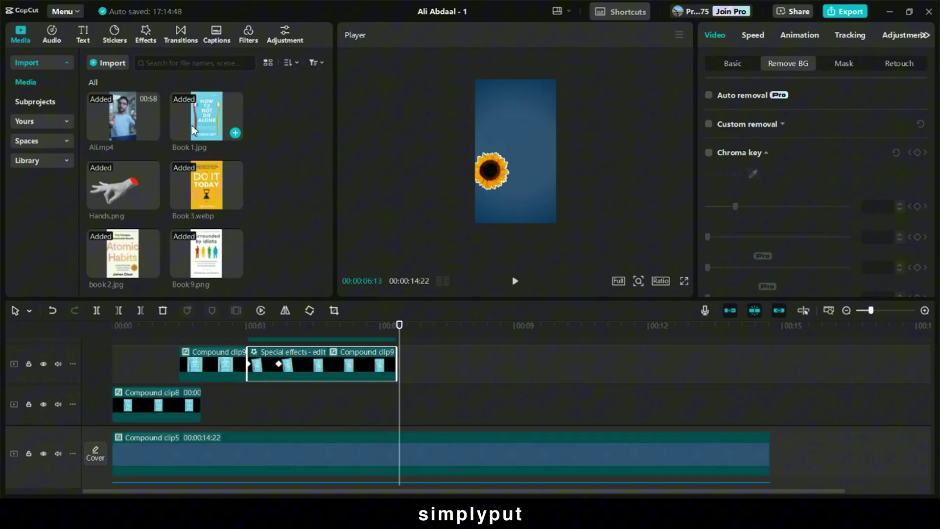
Add Book 1.jpg to the timeline from about 5 seconds, shrink it and position it over the animated book.
drag(206, 116, 340, 392)
drag(555, 90, 533, 125)
click(319, 331)
drag(509, 161, 543, 184)
drag(522, 164, 521, 168)
drag(348, 403, 358, 404)
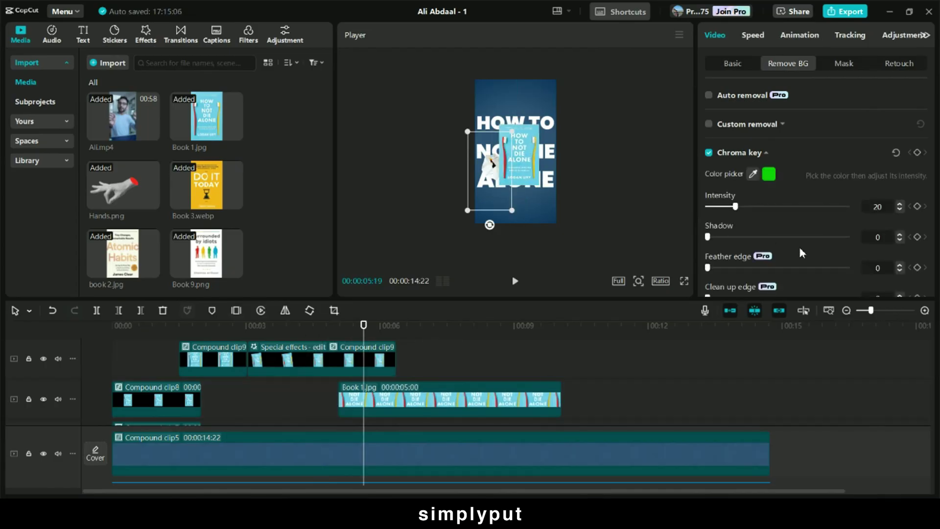
Set the sunflower animation to layer 4 and check how it overlaps the book as the title fades.
scroll(802, 251, down, 2)
click(731, 64)
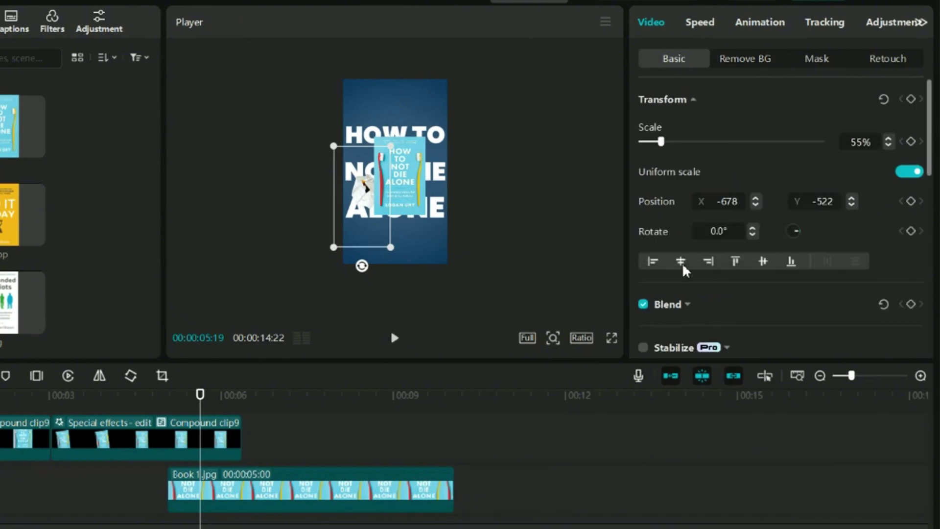
scroll(753, 250, down, 10)
click(857, 315)
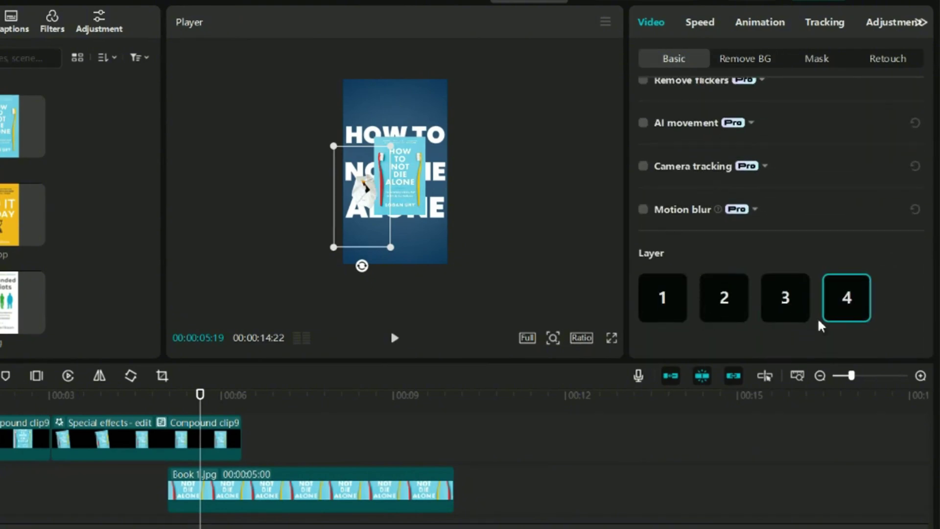
drag(201, 406, 223, 403)
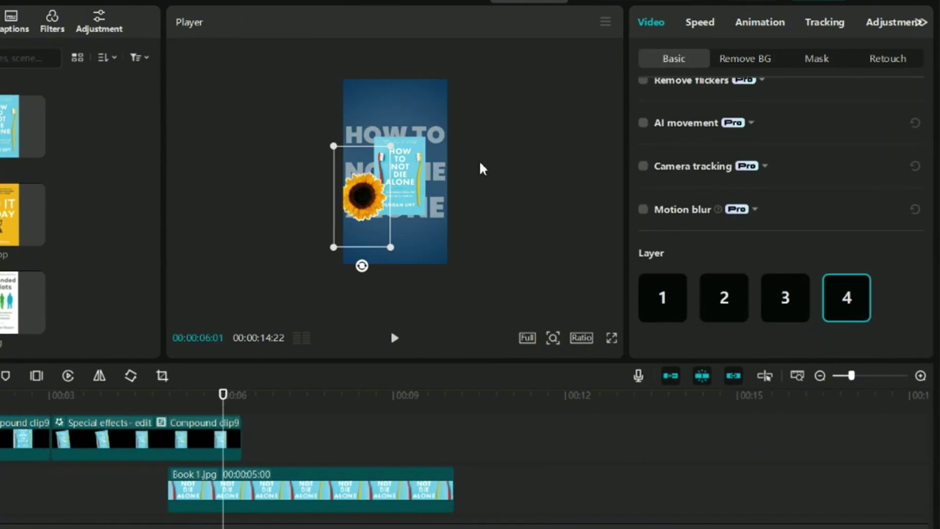
click(416, 284)
drag(223, 402, 176, 419)
scroll(212, 463, up, 1)
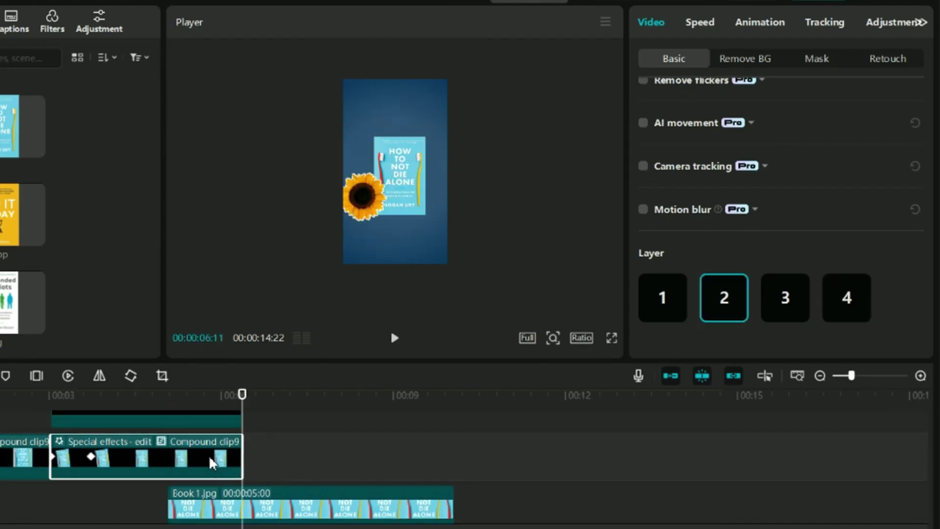
Duplicate the sunflower clip slightly later on the track above, place the copy below the first sunflower and preview both unfolding.
scroll(279, 463, up, 3)
click(275, 428)
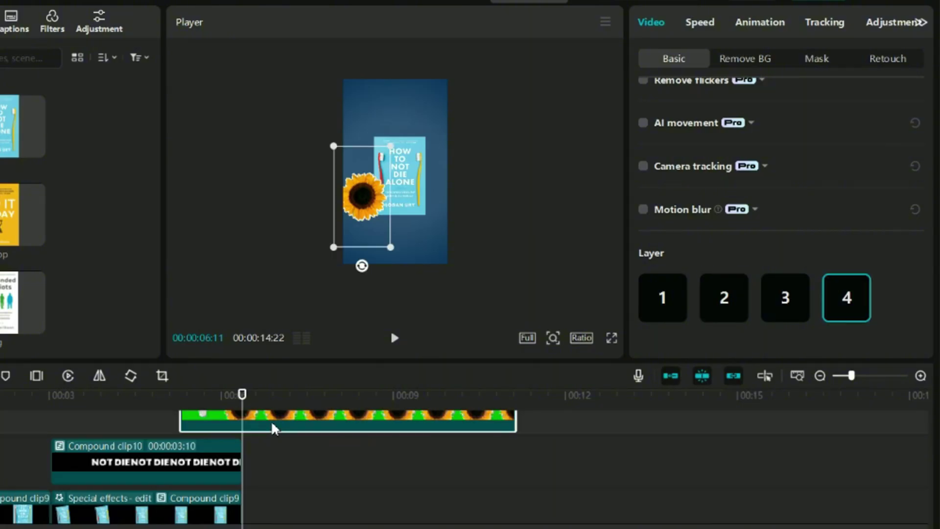
drag(275, 428, 296, 452)
drag(361, 208, 361, 239)
click(180, 426)
key(space)
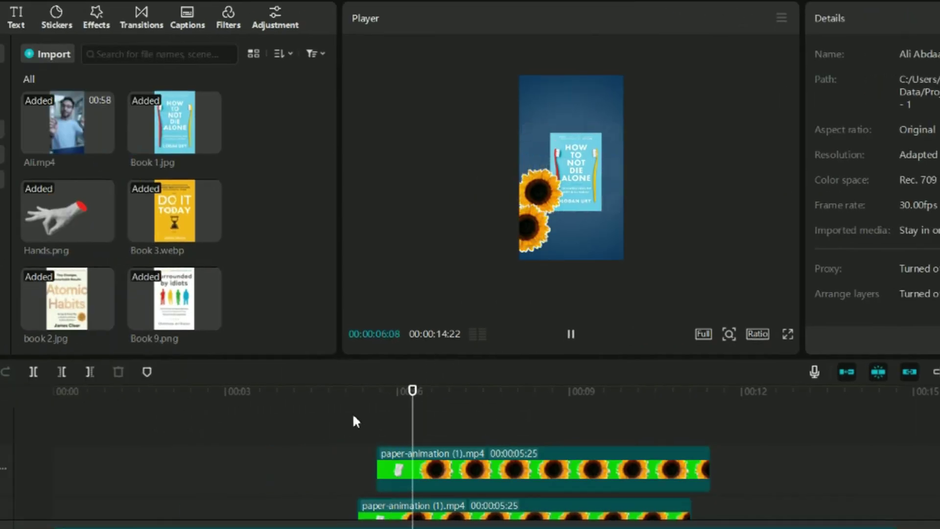
click(263, 421)
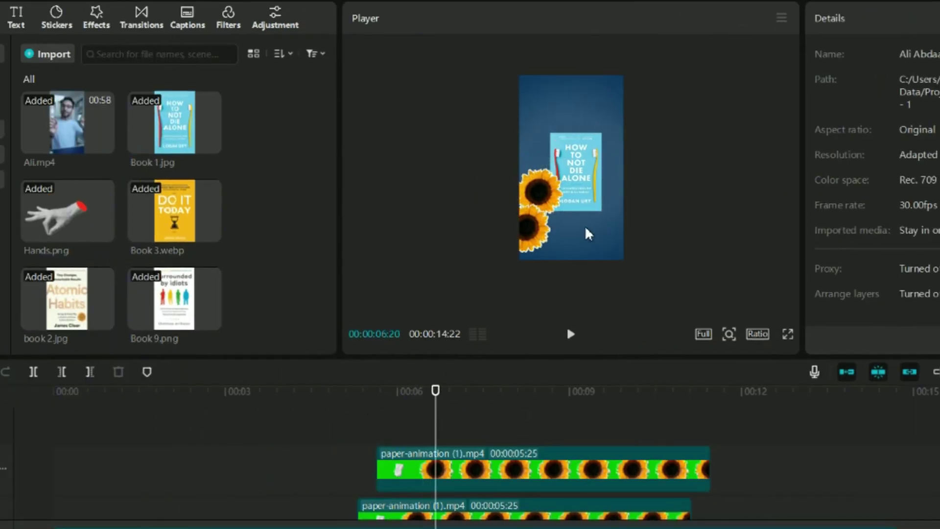
Add Hands.png, position the hand at X 1071, Y 1306, and align its clip beneath Book 1.jpg with the same start.
click(419, 190)
drag(58, 212, 315, 407)
drag(317, 338, 420, 398)
scroll(354, 353, down, 2)
scroll(354, 353, up, 1)
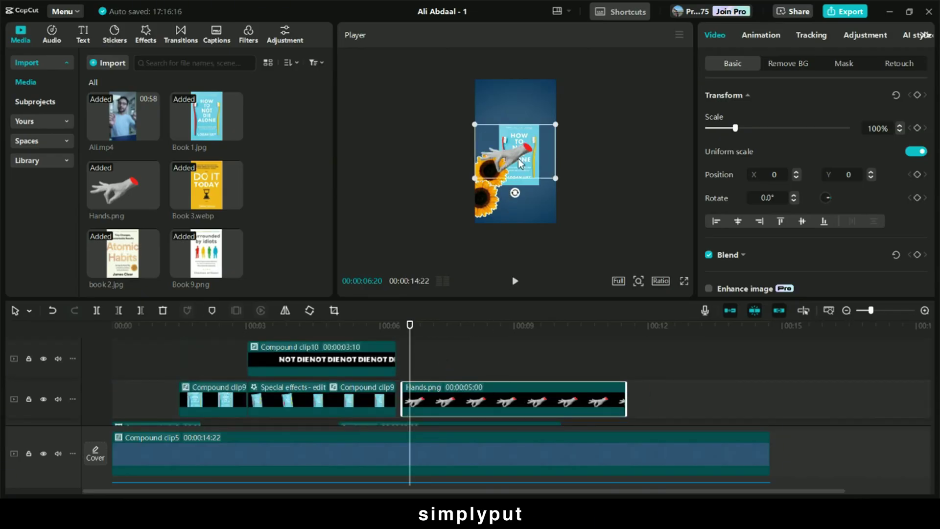
drag(520, 148, 562, 109)
drag(410, 325, 394, 338)
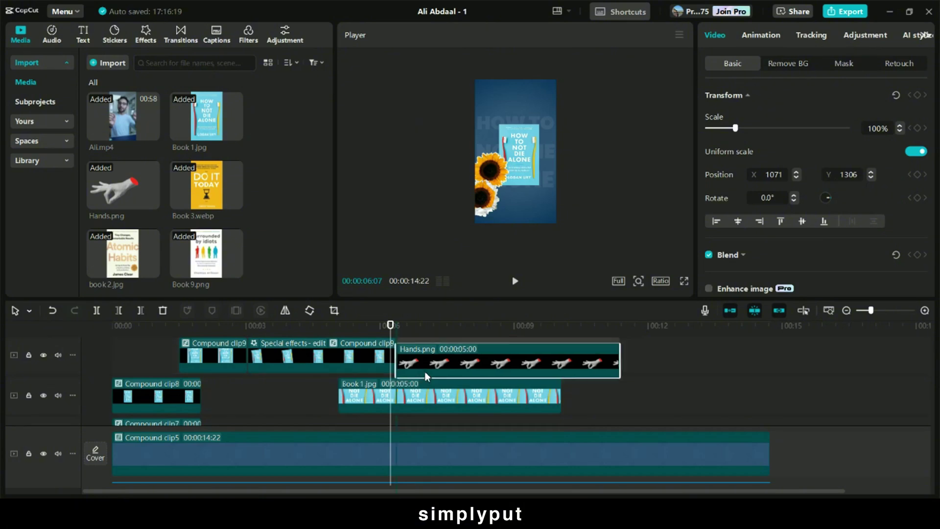
drag(425, 368, 363, 425)
Add transform keyframes to the Hands.png clip at 00:00:05:02 and 00:00:05:24.
click(333, 327)
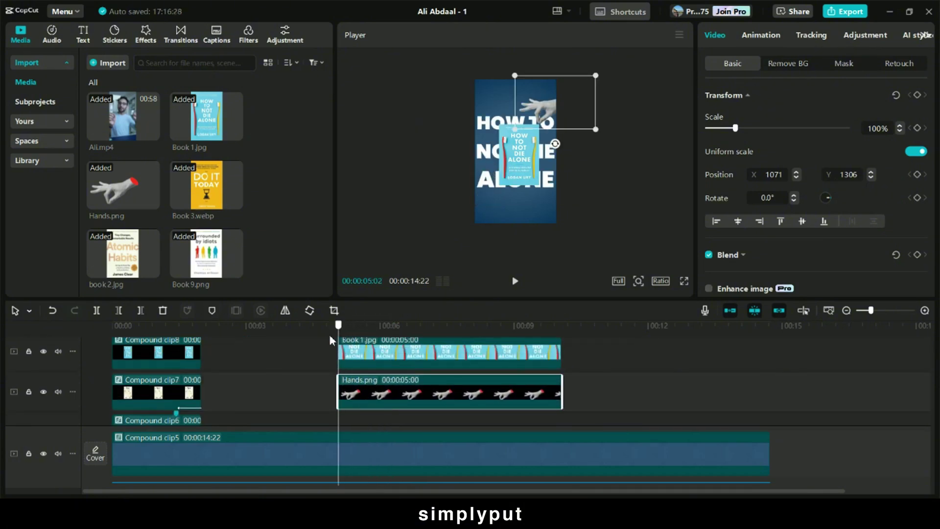
click(917, 95)
drag(371, 327, 372, 335)
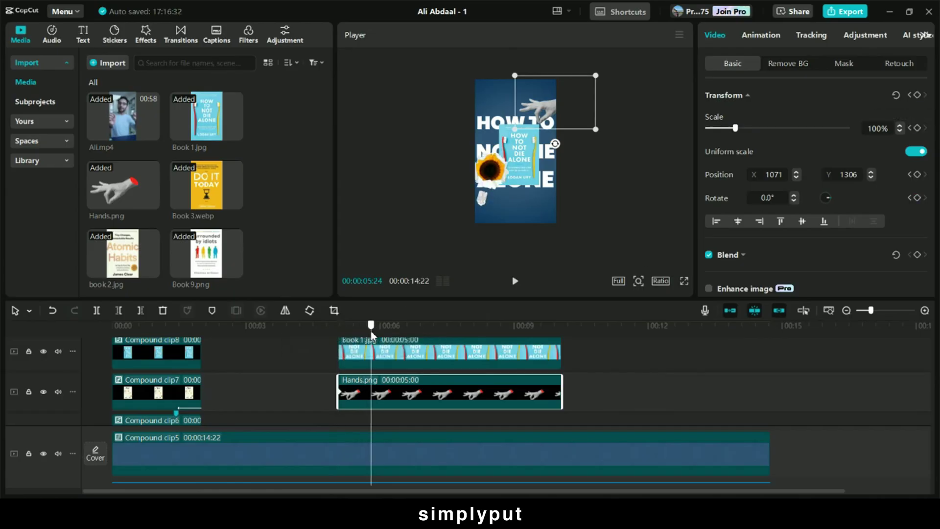
click(917, 94)
Animate the hand from X 1594, Y 1927 at -20.6° in the first keyframe to X 866, Y 1371 at -18.2° in the second.
click(342, 334)
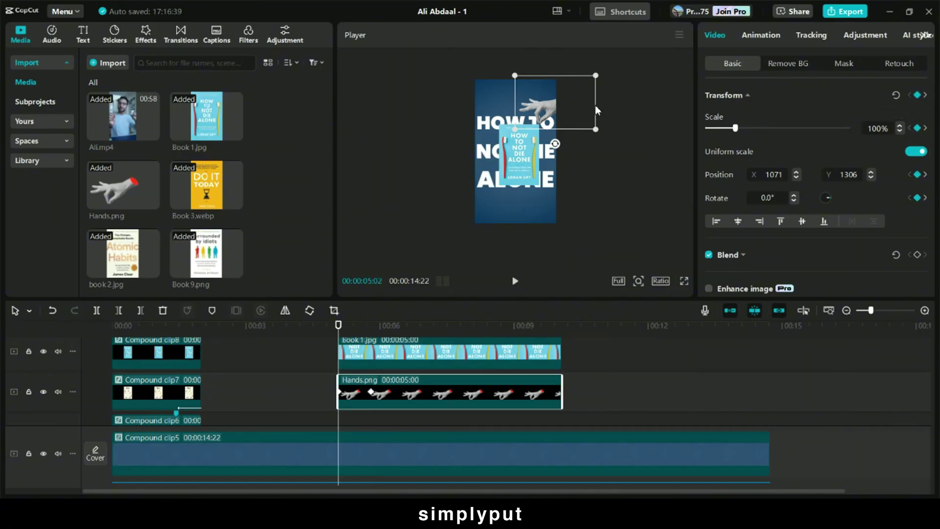
drag(543, 106, 569, 104)
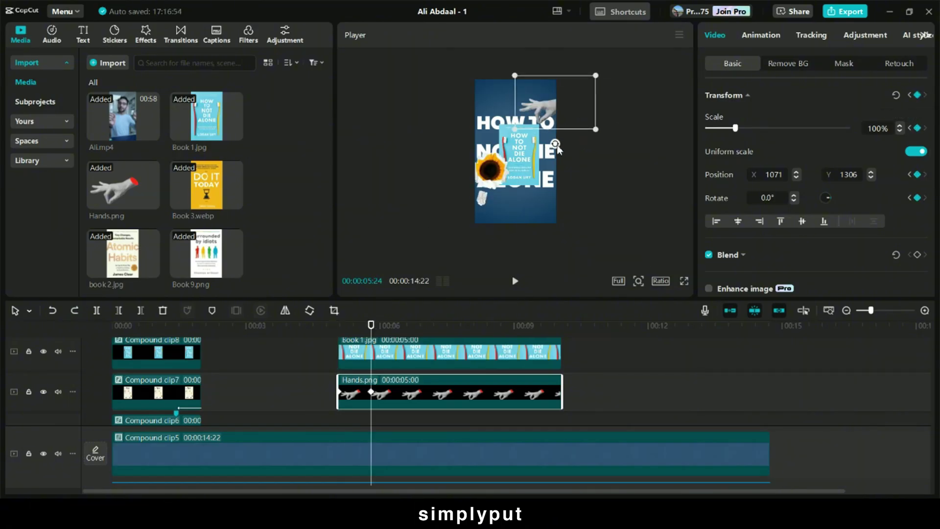
mouse_move(557, 147)
mouse_down()
mouse_move(571, 148)
mouse_move(561, 141)
mouse_up()
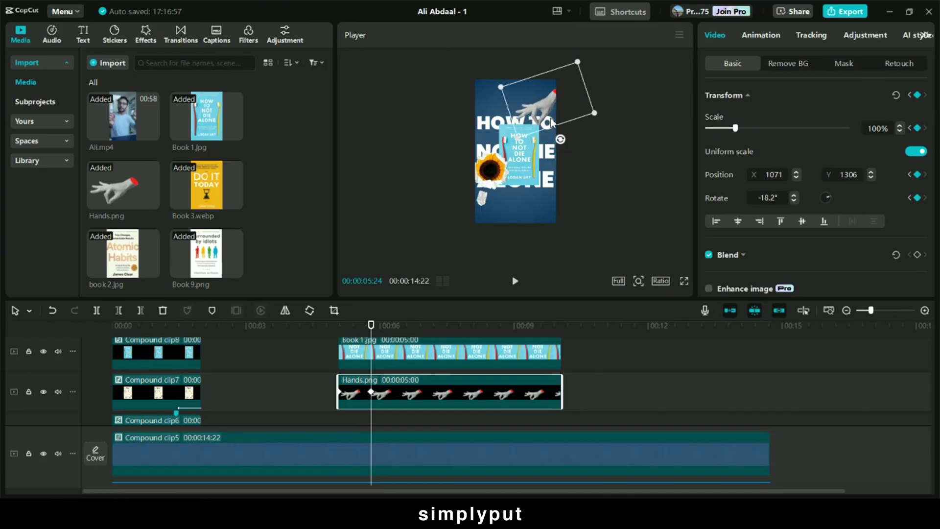
drag(374, 332, 343, 332)
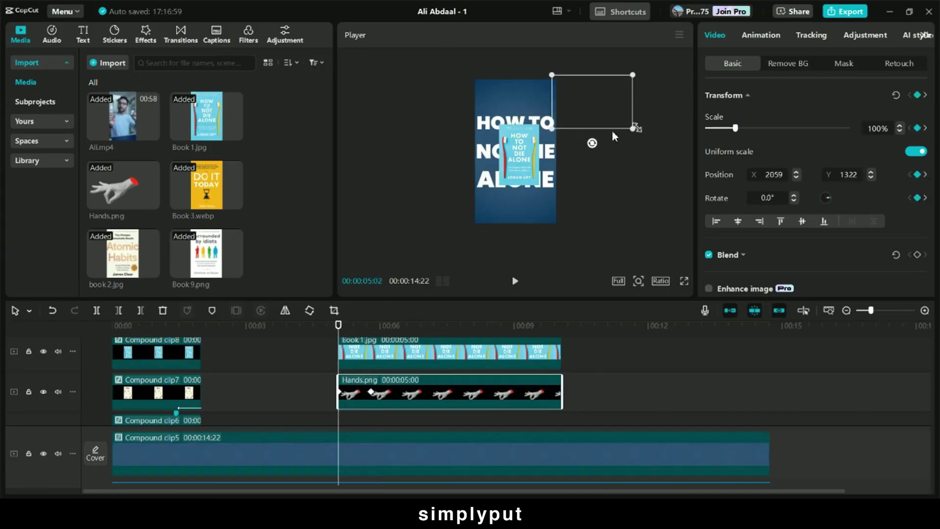
drag(594, 145, 585, 101)
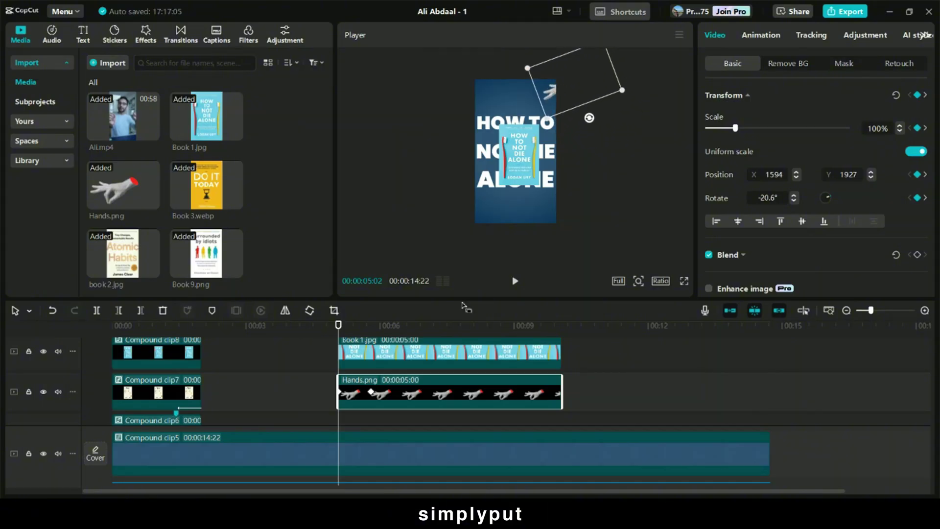
Speed up the hand's entrance by moving its second keyframe closer to the first, previewing before and after.
drag(339, 343, 313, 337)
key(space)
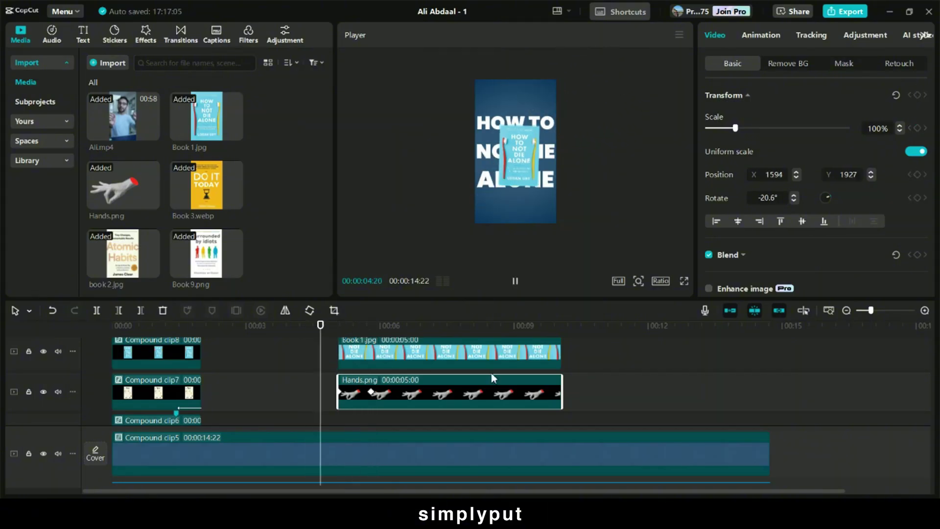
key(space)
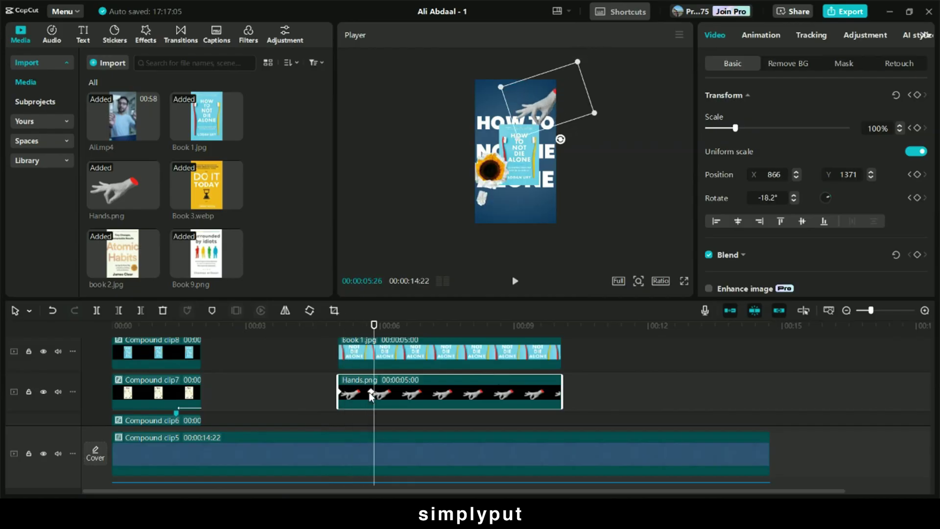
drag(371, 394, 357, 394)
click(330, 325)
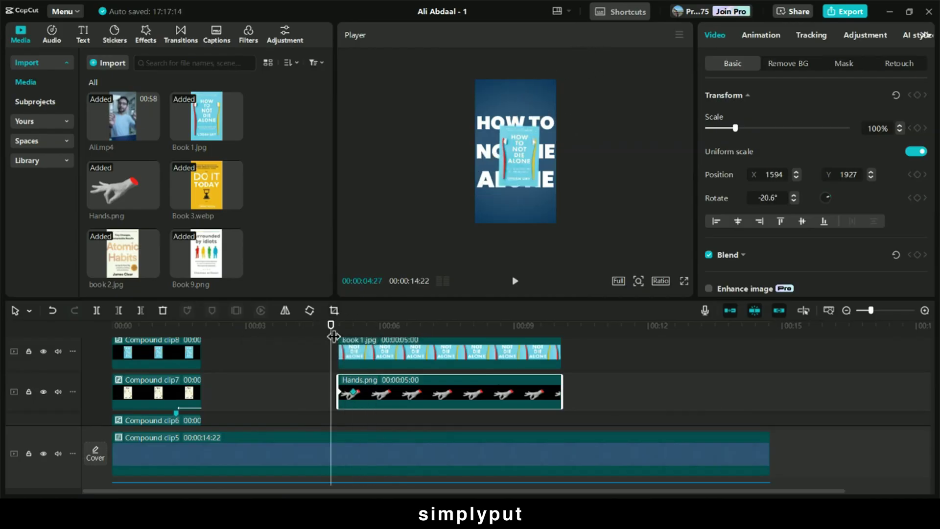
key(space)
key(space)
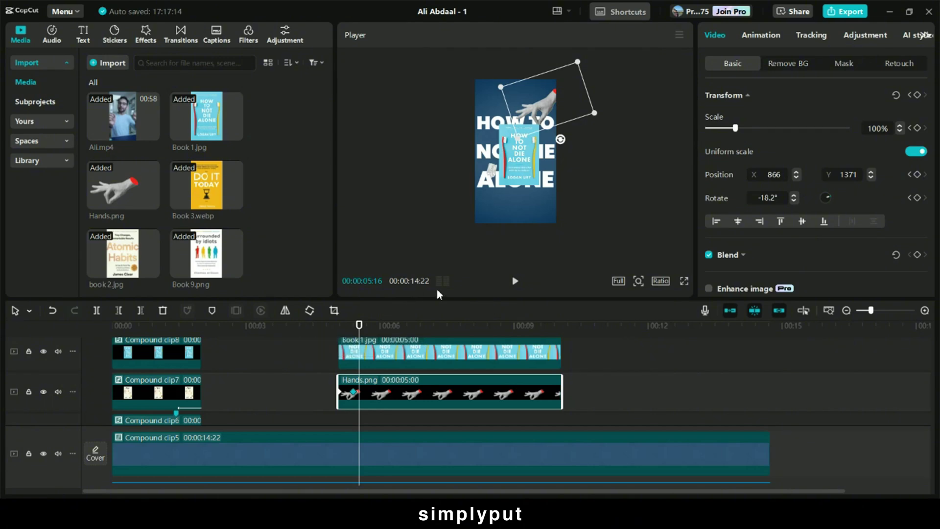
Combine the Book 1.jpg and Hands.png clips into one compound clip.
click(399, 351)
ctrl+click(399, 404)
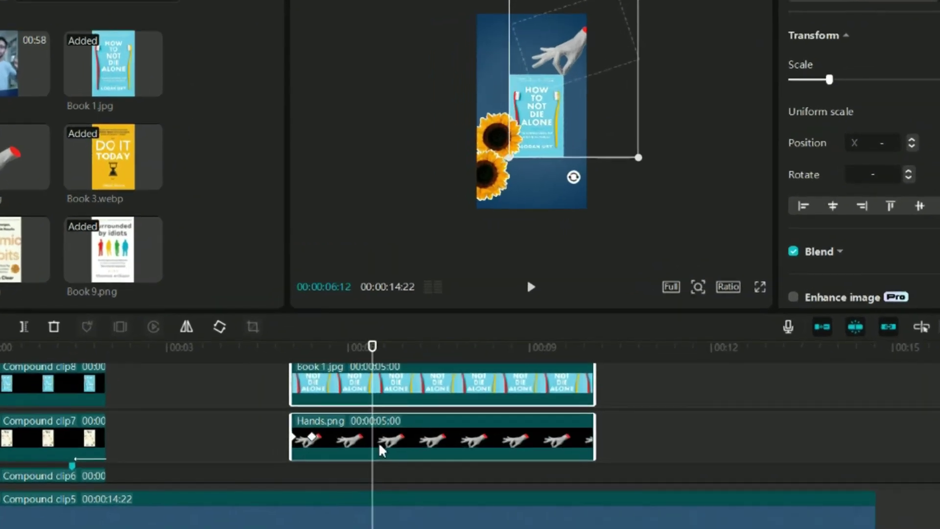
right_click(381, 450)
click(498, 189)
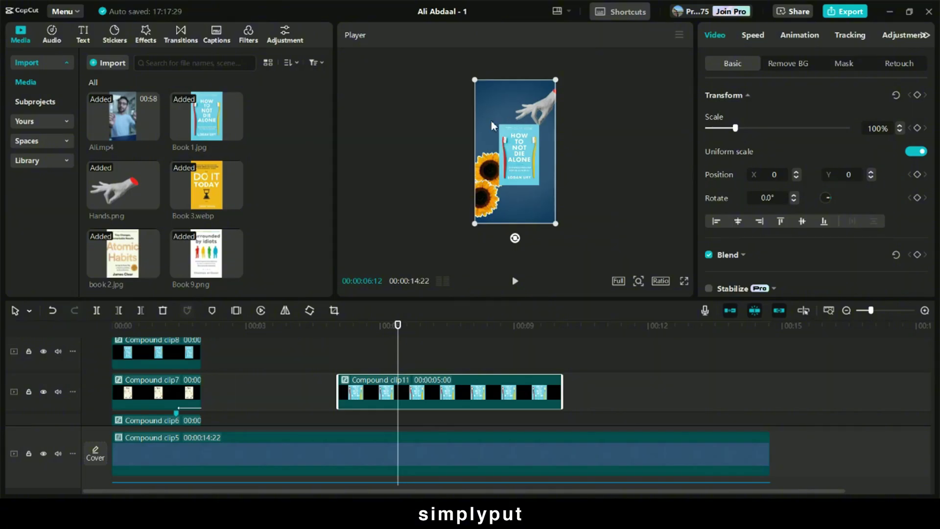
Add a transform keyframe to the book-and-hand compound clip at 00:00:06:14.
scroll(530, 149, up, 4)
scroll(531, 149, down, 2)
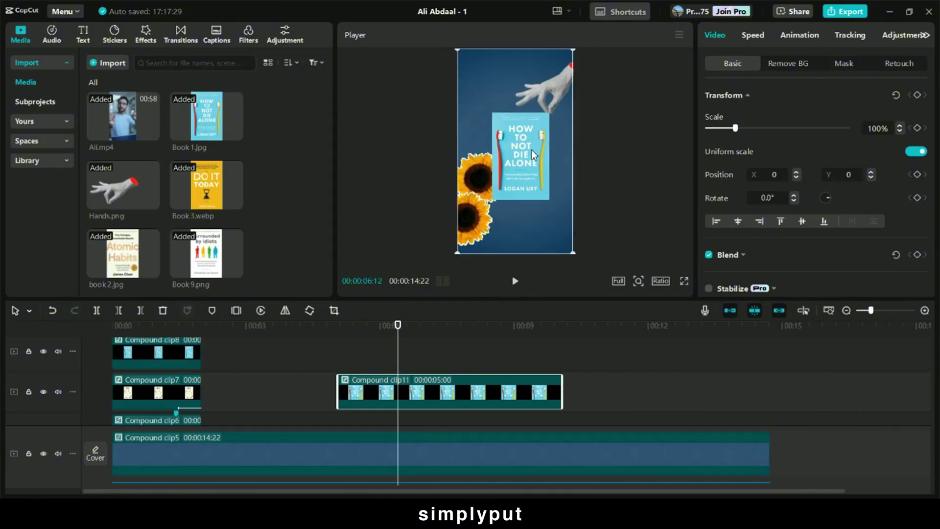
drag(400, 363, 405, 363)
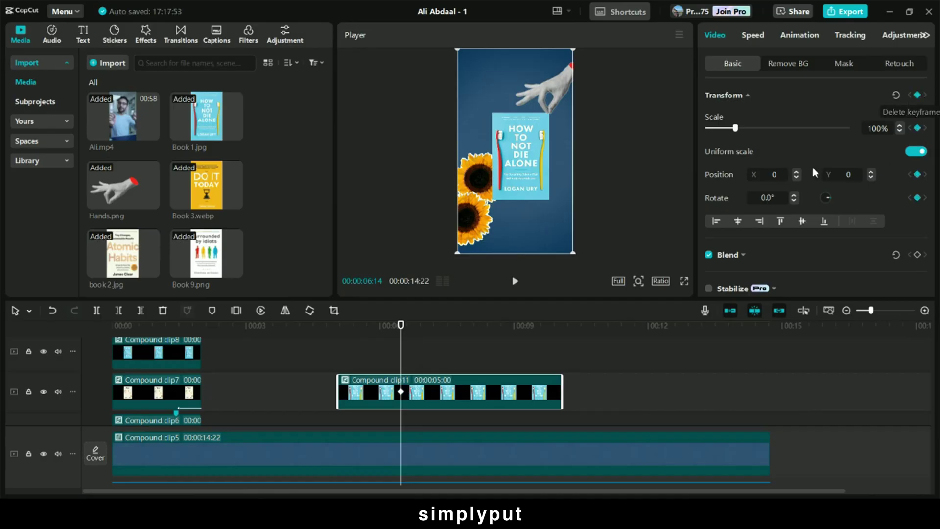
At 00:00:09:00, keyframe the book-and-hand compound clip enlarged to 145% and lowered to Y -1697.
drag(404, 353, 518, 368)
drag(552, 115, 534, 287)
drag(458, 140, 358, 113)
scroll(541, 204, down, 3)
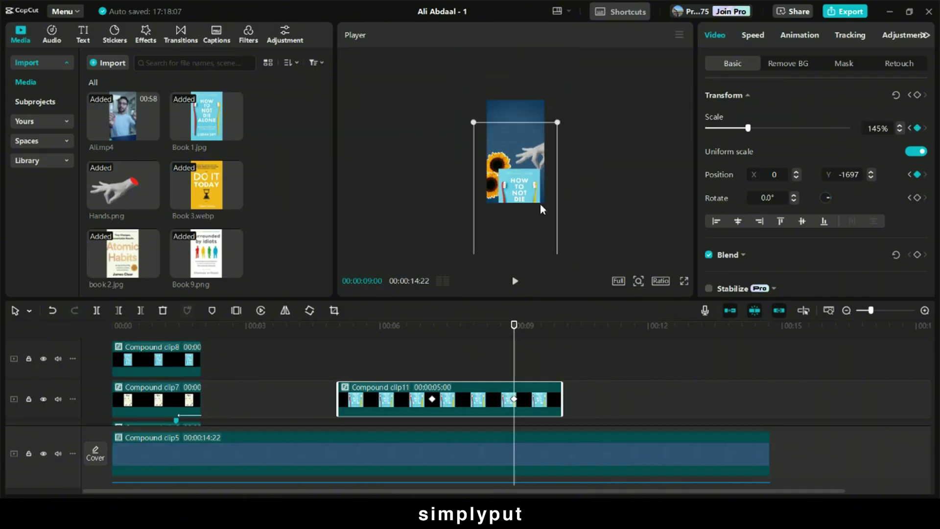
Rotate the compound clip to -15.0° at 00:00:09:00 and refine its scale to 154% and its position to Y -1869.
click(793, 195)
click(793, 195)
click(794, 195)
click(793, 195)
click(795, 200)
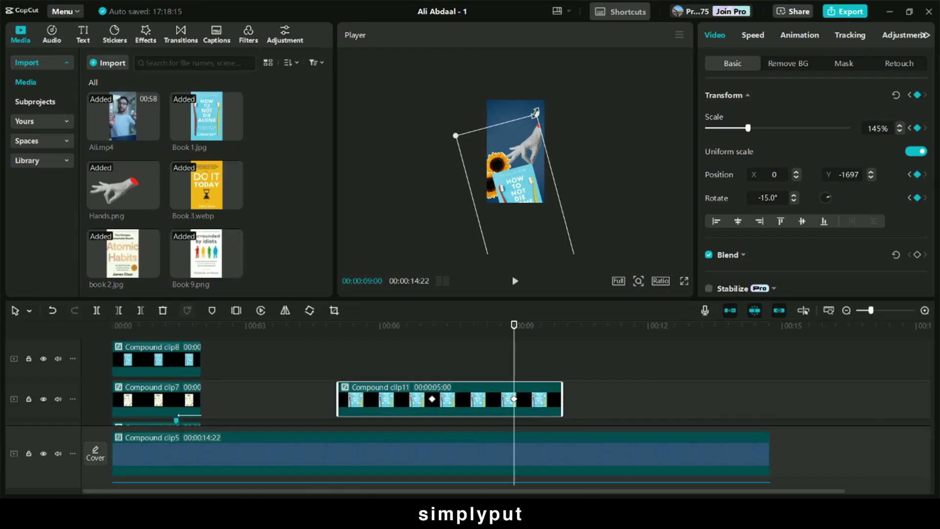
drag(537, 113, 544, 101)
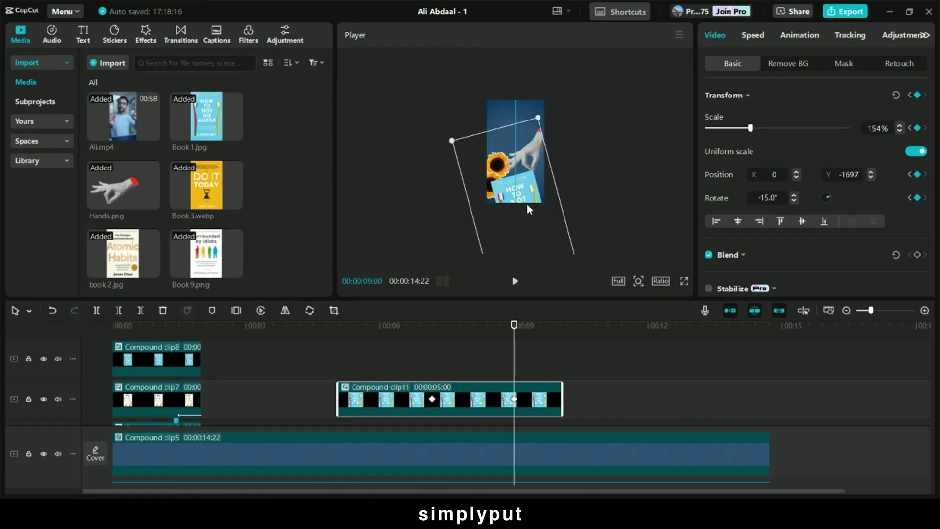
drag(527, 204, 528, 199)
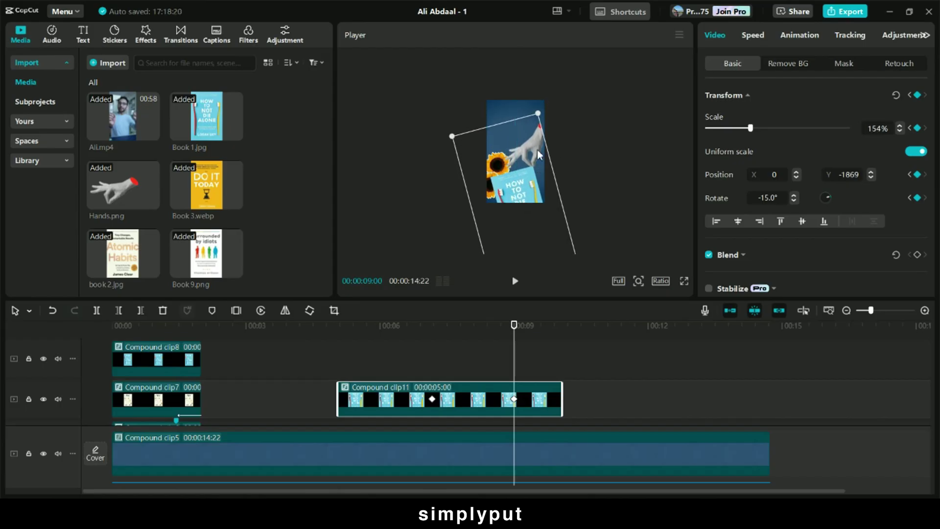
Open the book-and-hand compound clip and add a transform keyframe to Hands.png at 00:00:01:26.
double_click(455, 401)
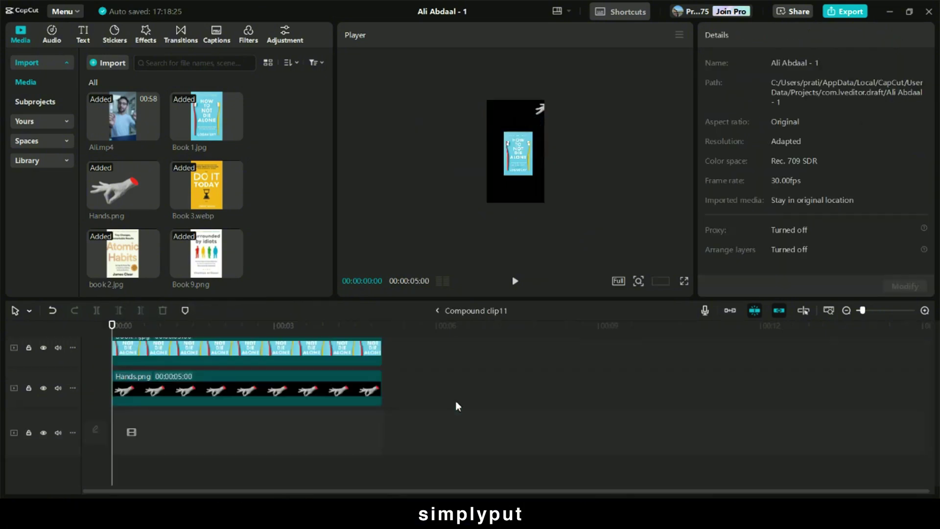
click(256, 390)
click(238, 326)
drag(239, 326, 213, 326)
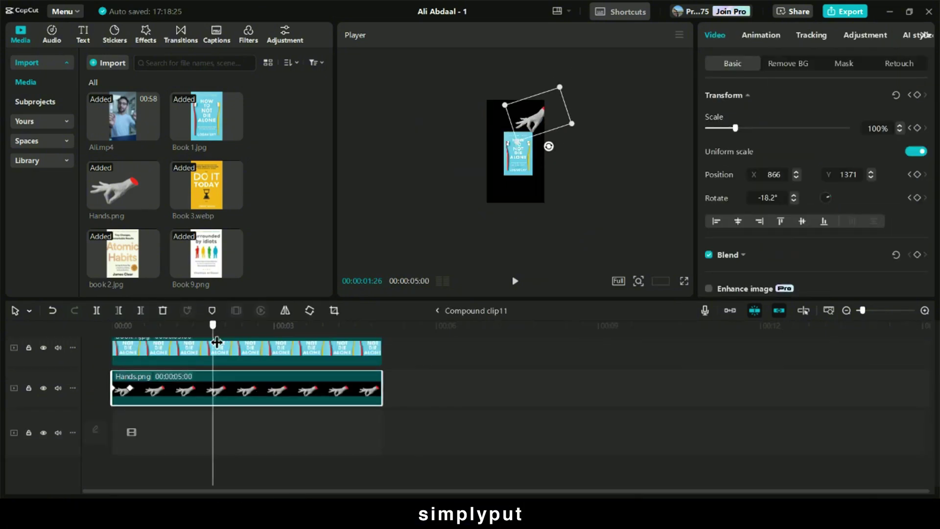
click(917, 96)
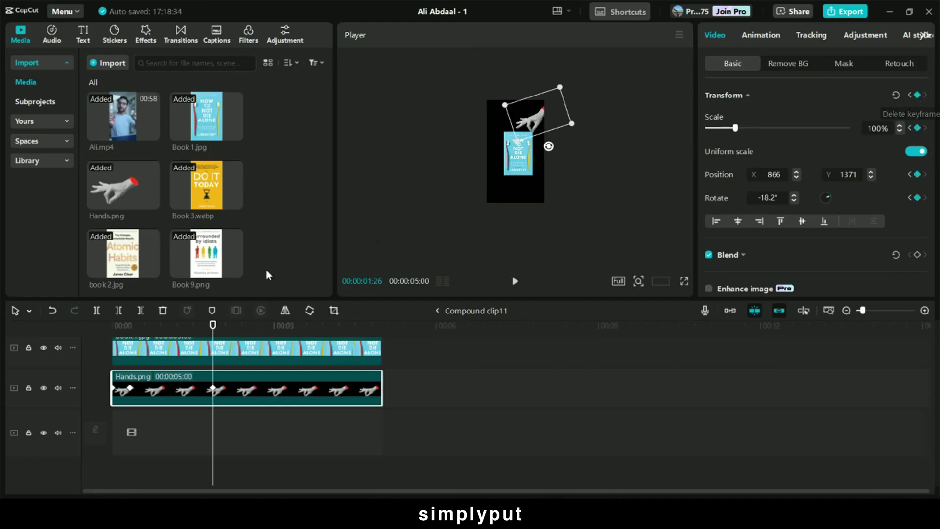
Keyframe the hand at 00:00:02:14 with rotation 6.2° at X 1061, Y 1223, and preview it in the main timeline.
click(245, 325)
drag(549, 146, 541, 137)
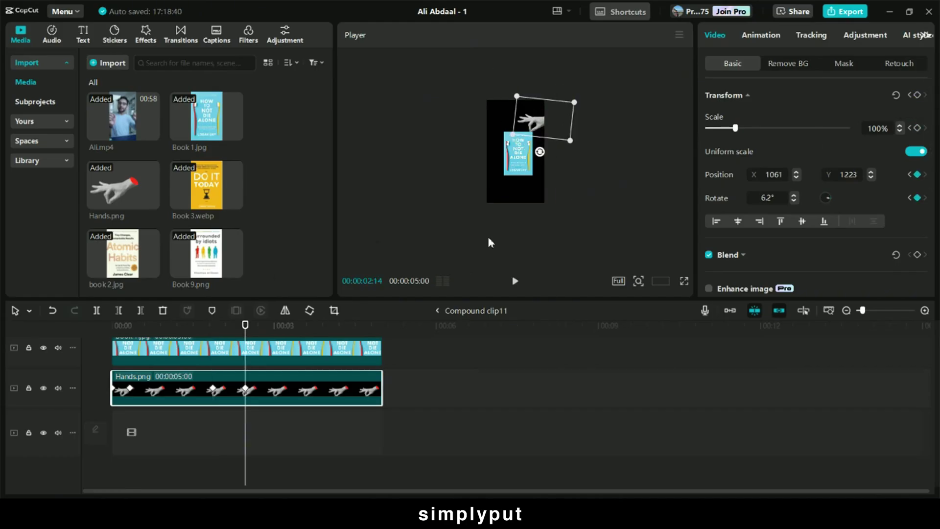
click(438, 311)
drag(448, 351, 539, 394)
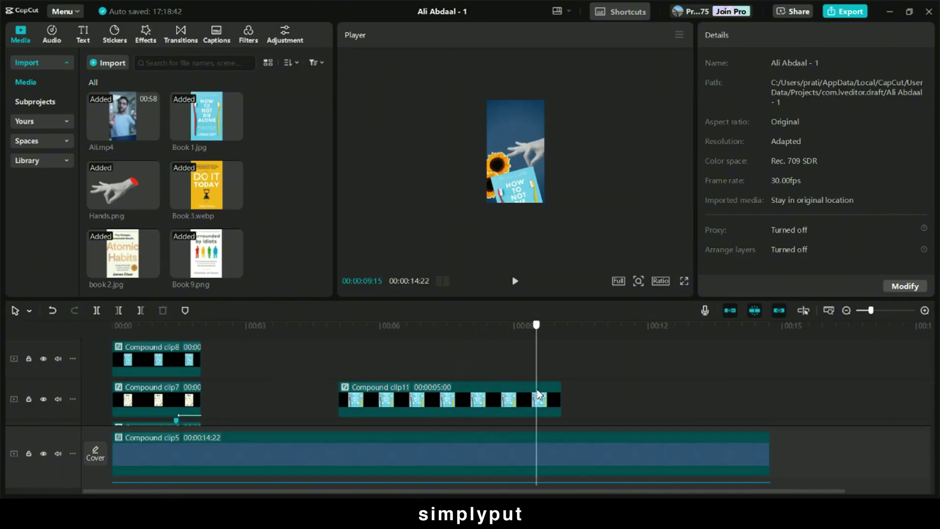
Reopen the compound clip, change the hand's 00:00:02:14 keyframe to 33.8° at X 1278, Y 937, and preview the main timeline.
double_click(486, 404)
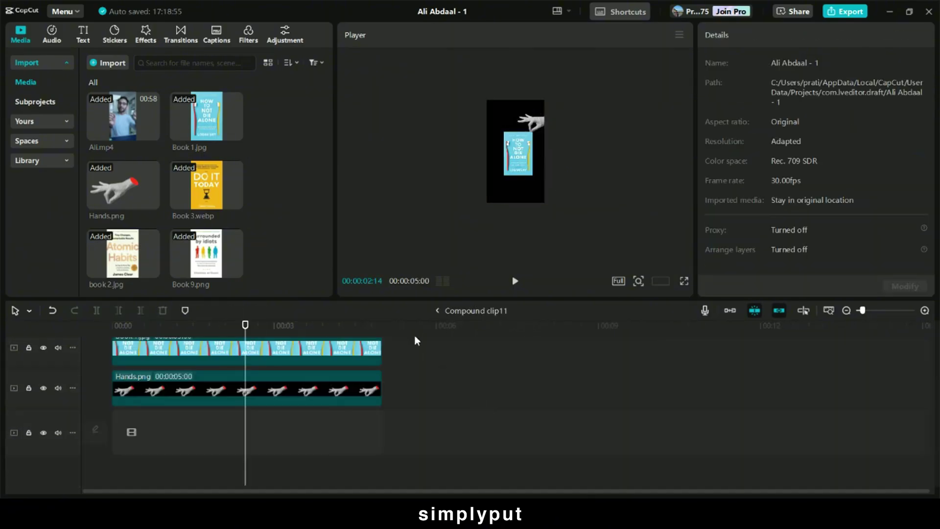
click(277, 389)
drag(548, 154, 533, 146)
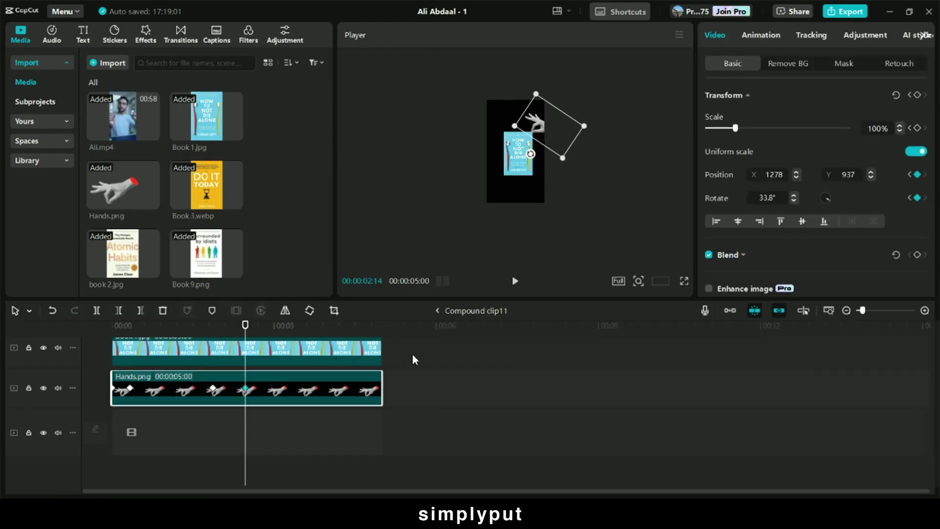
click(438, 311)
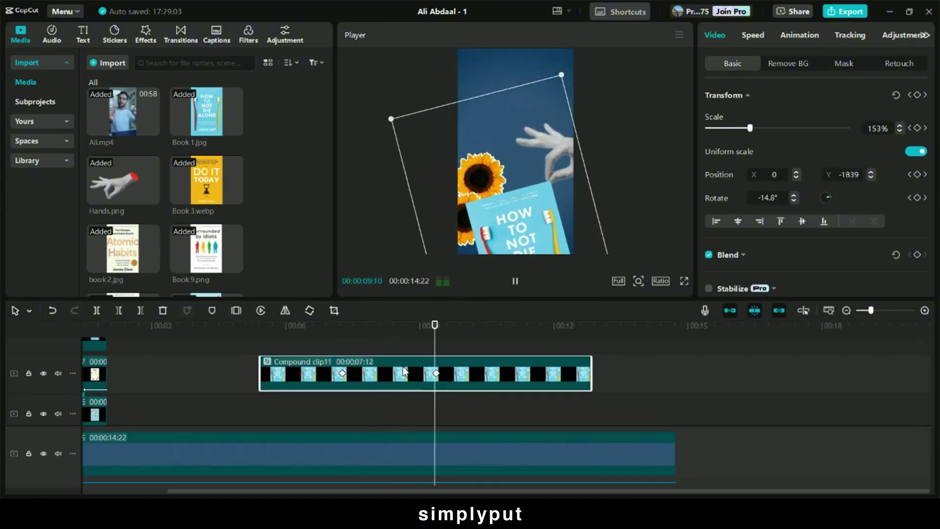
key(space)
mouse_move(496, 337)
mouse_down()
mouse_move(468, 336)
mouse_move(506, 339)
mouse_move(490, 340)
mouse_up()
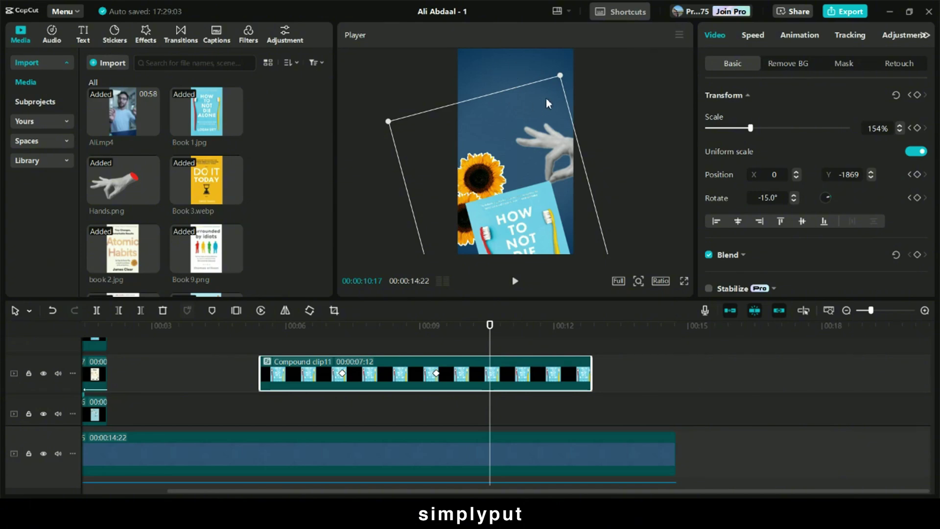
Add a default text clip near 00:00:10:02 and replace its wording with a double quotation mark near the frame's upper edge.
click(469, 344)
click(83, 36)
drag(93, 63, 342, 240)
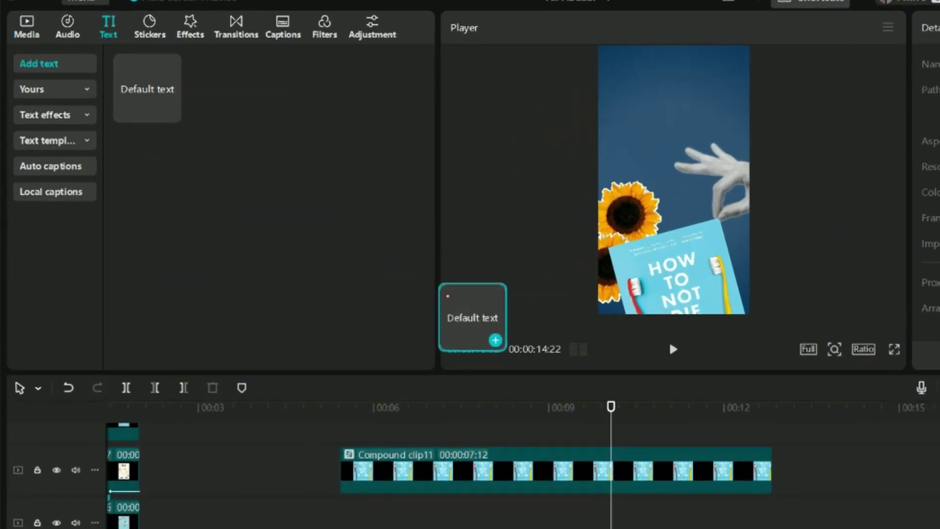
drag(496, 340, 515, 426)
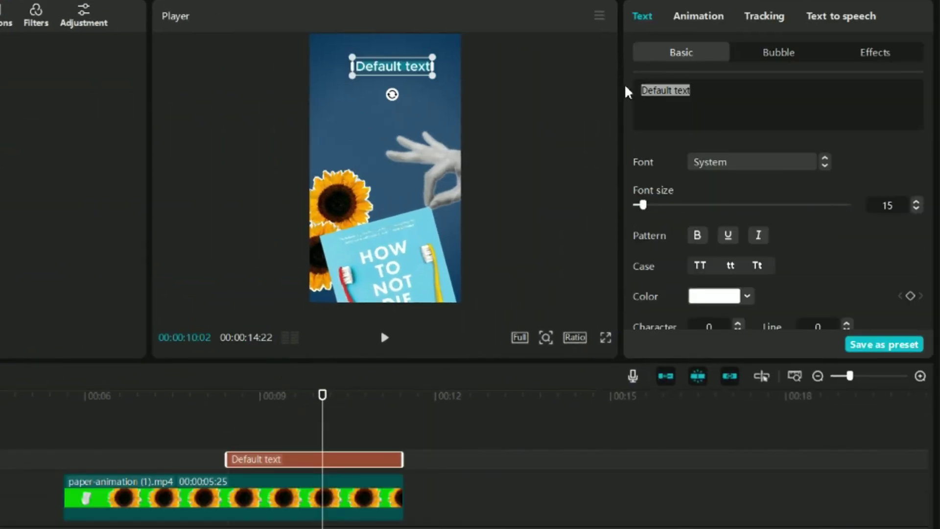
key(BackSpace)
Format the quotation mark in italic Bodoni MT Bold and color it yellow.
click(730, 162)
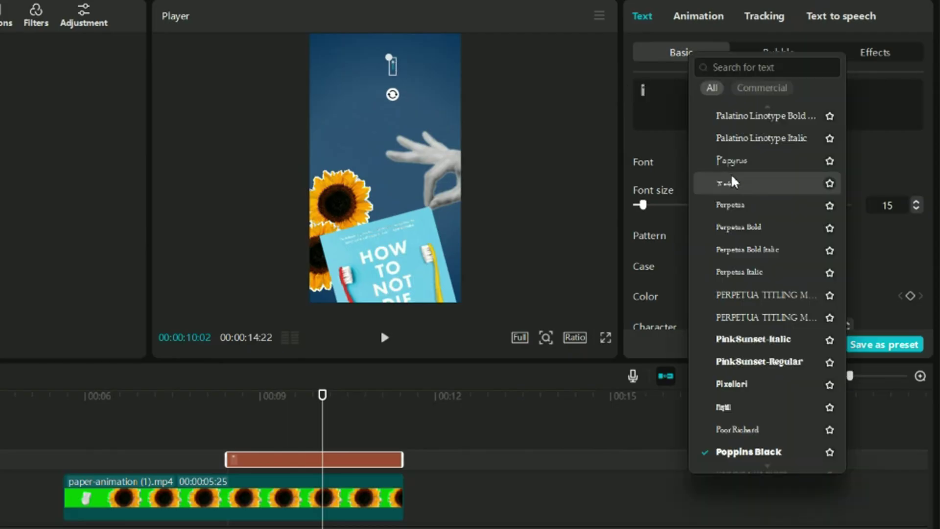
scroll(731, 171, up, 5)
scroll(732, 167, up, 10)
click(738, 201)
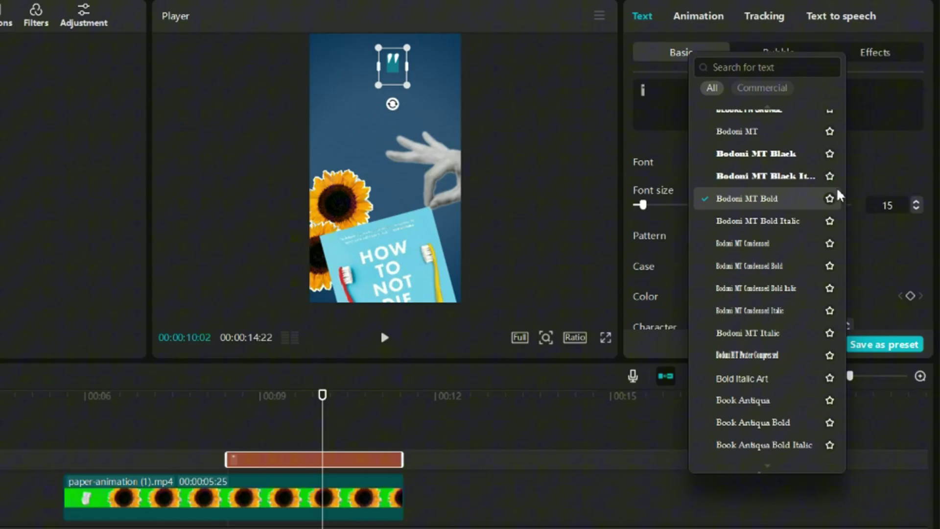
click(881, 181)
drag(407, 85, 447, 97)
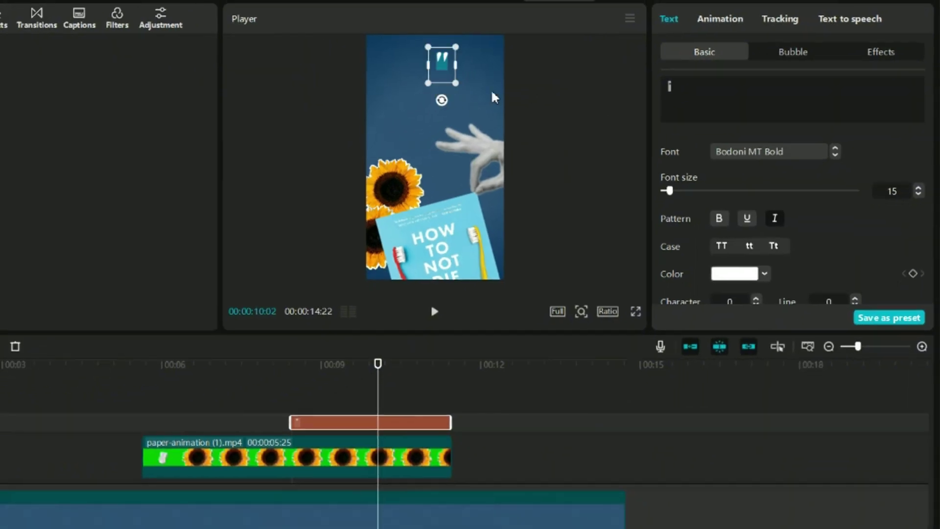
click(765, 274)
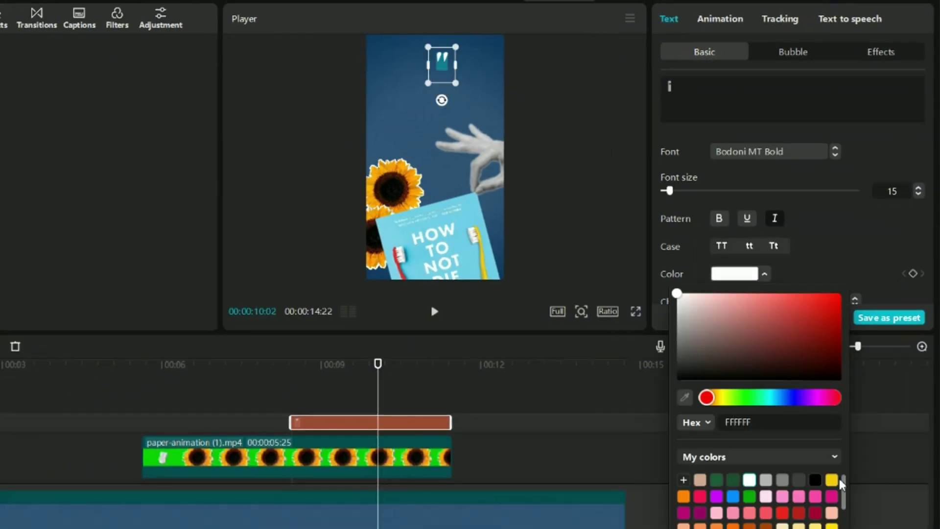
click(832, 480)
Add a second default text clip on the track above the quotation mark and align both clips to the same start.
click(535, 131)
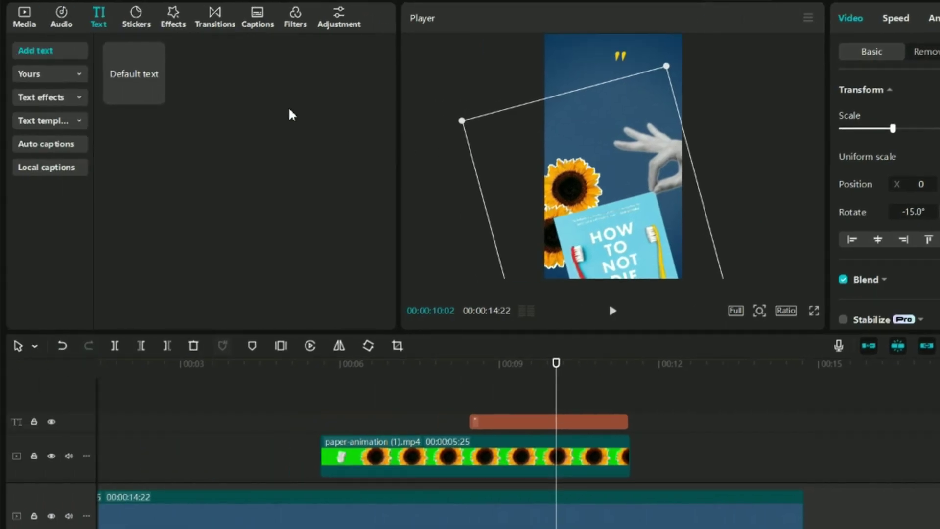
drag(135, 74, 451, 356)
drag(539, 445, 571, 449)
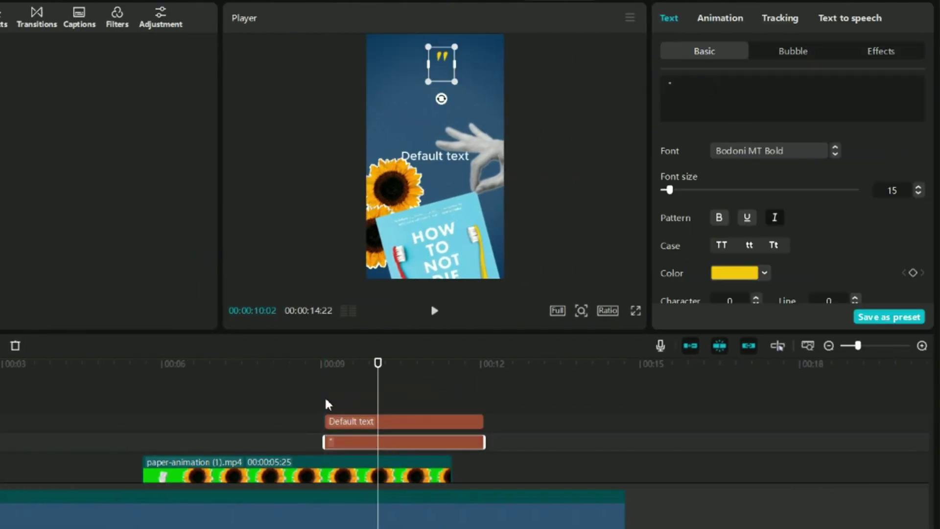
Select both text clips, shift them to start at about 00:00:10:13, and preview the timing.
click(319, 376)
drag(320, 381, 286, 395)
click(300, 393)
key(space)
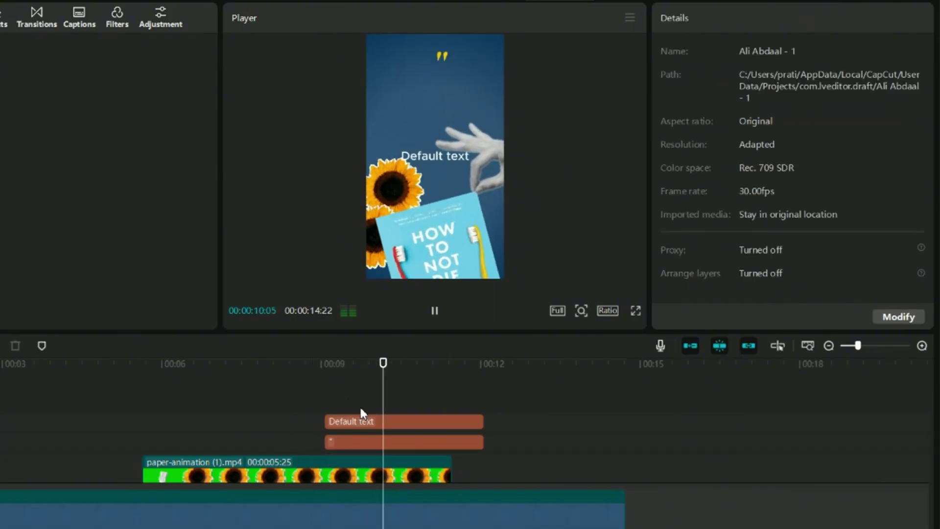
key(space)
drag(376, 443, 468, 435)
click(392, 402)
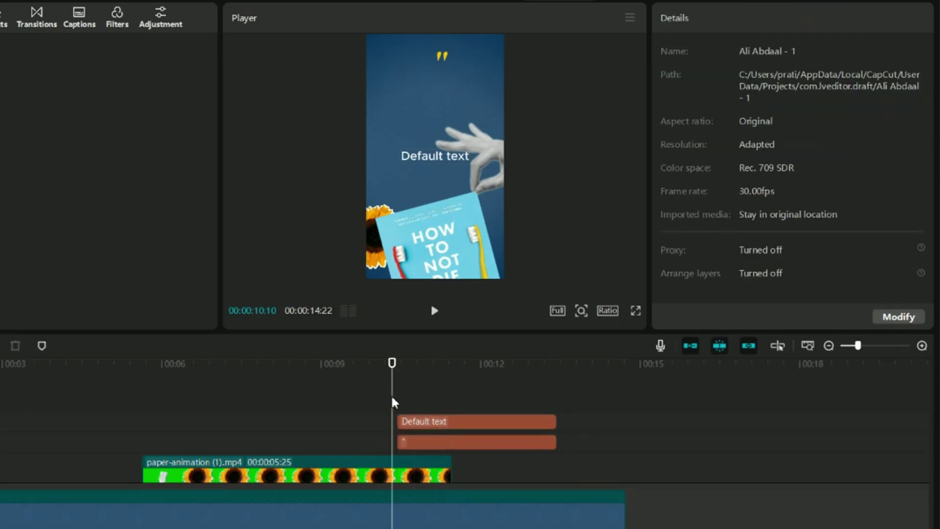
key(space)
key(space)
click(426, 113)
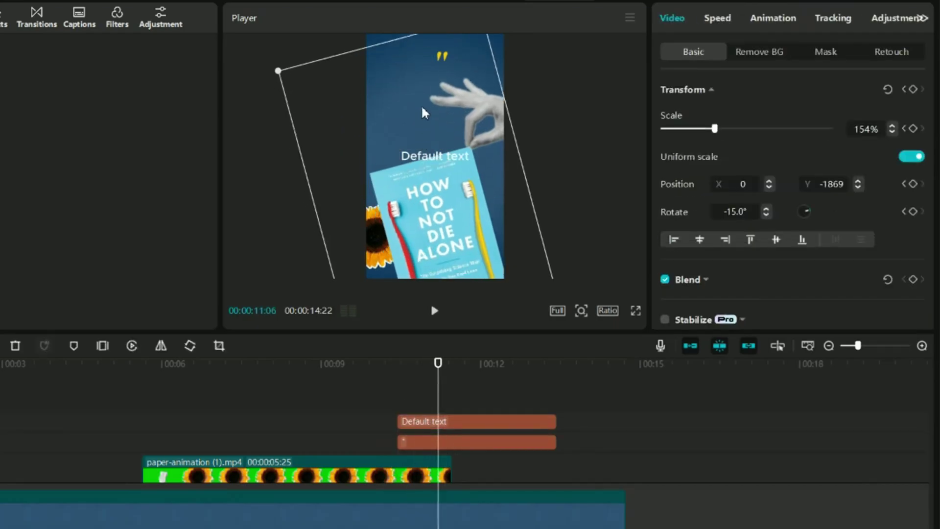
drag(422, 108, 422, 102)
key(ctrl+z)
Place the default text below the quotation mark and replace it with "Yeah, you should totally read" and "how to not die alone" on two lines.
click(422, 410)
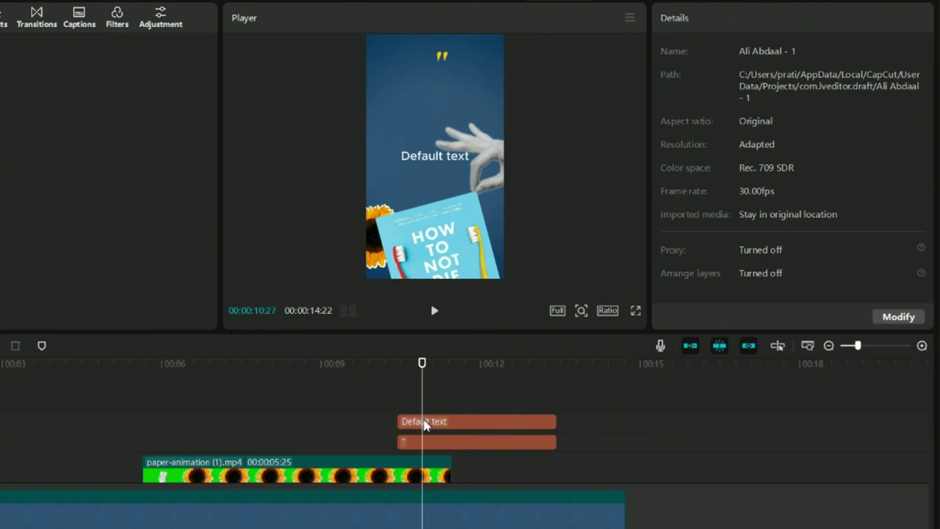
click(425, 422)
drag(437, 160, 420, 88)
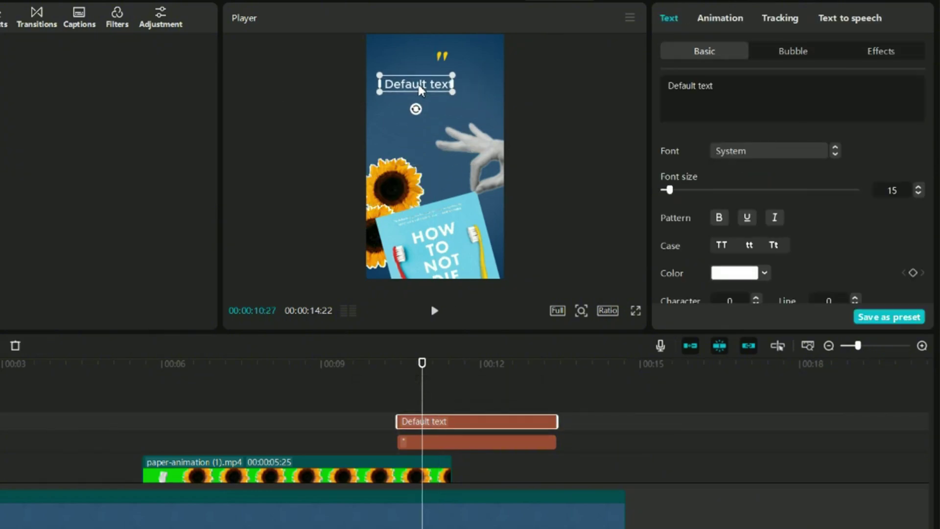
double_click(420, 89)
text(Yeah, you should)
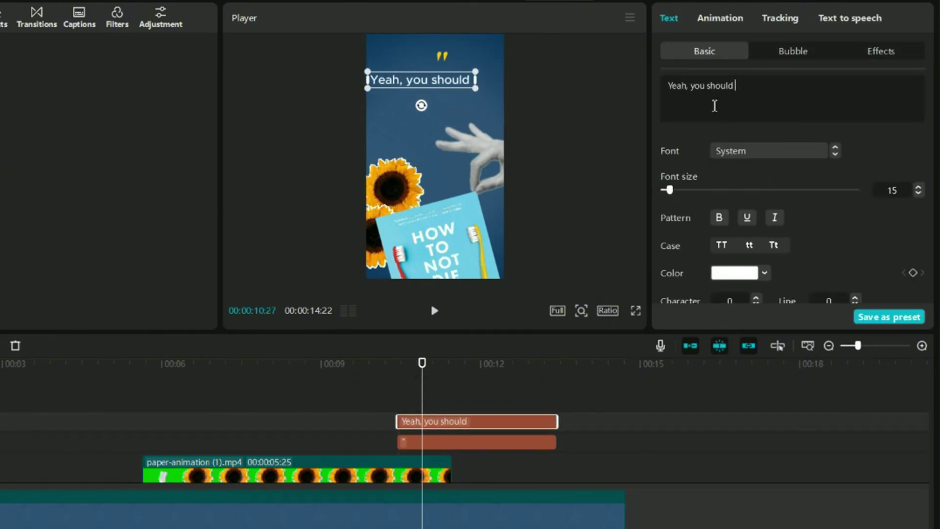
text( totally read)
key(Return)
text(how to not die alone)
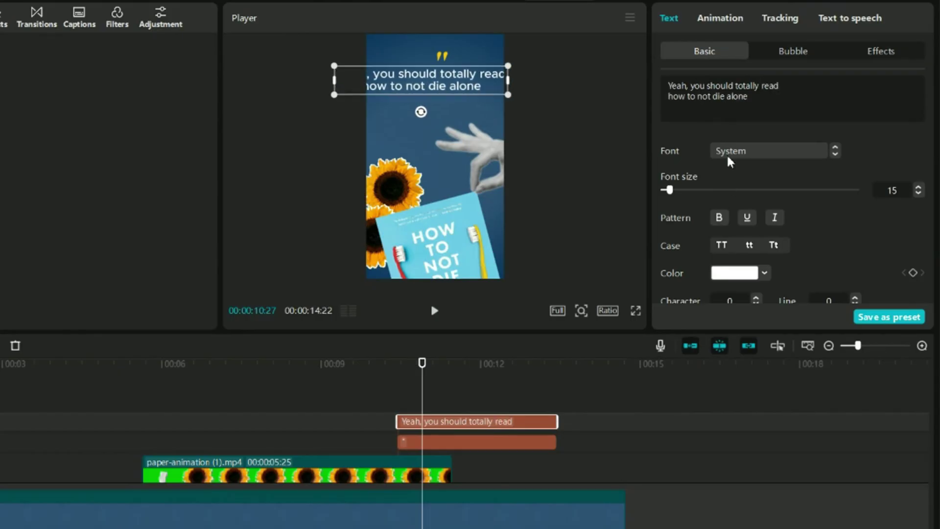
Set the two-line quote in the italic Bounce font after trying Comic Sans MS, and fit it within the frame below the quotation mark.
click(729, 152)
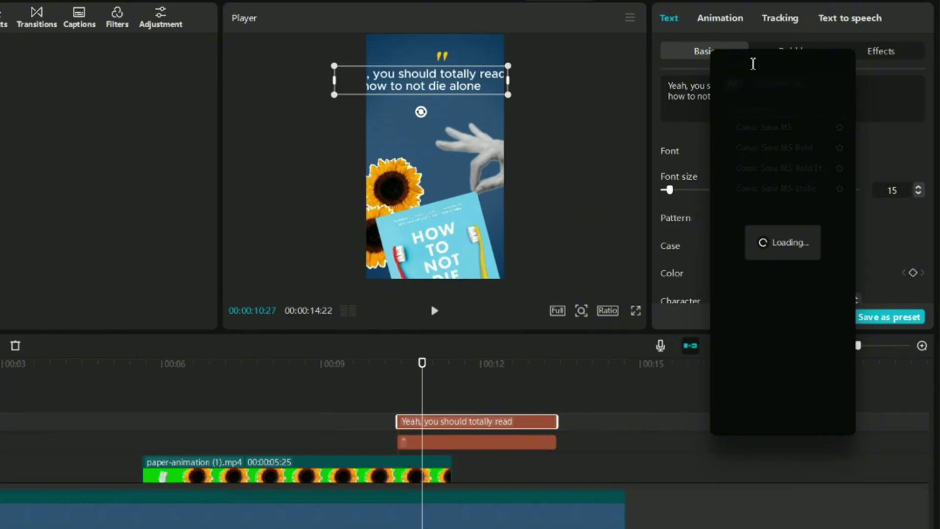
click(764, 128)
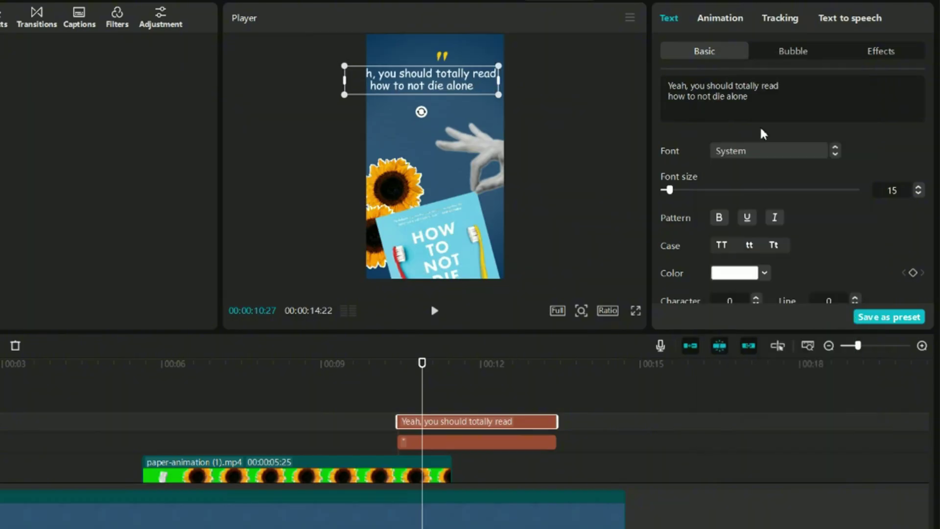
click(776, 220)
click(769, 151)
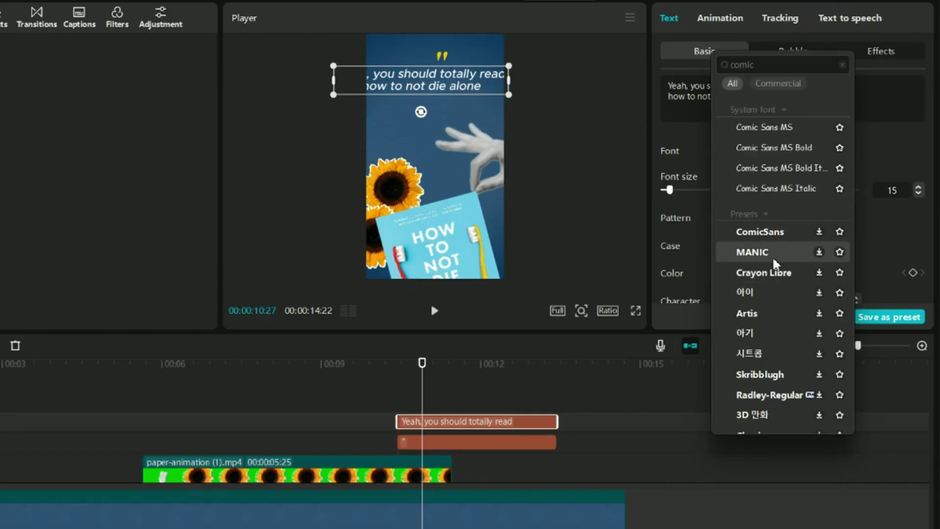
scroll(780, 262, down, 5)
click(764, 175)
drag(493, 105, 479, 102)
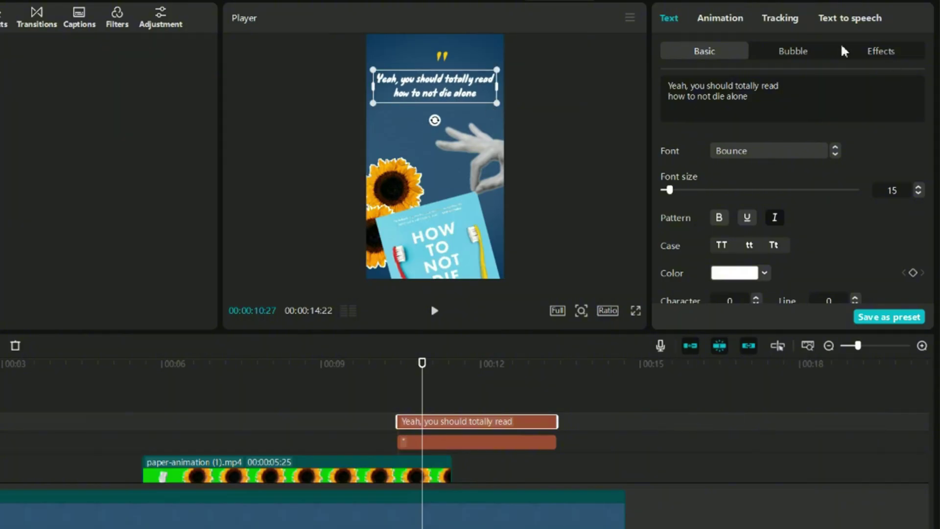
Apply the Type 1 entrance animation to the two-line quote with a 1.5 s duration and preview it.
click(718, 18)
click(679, 256)
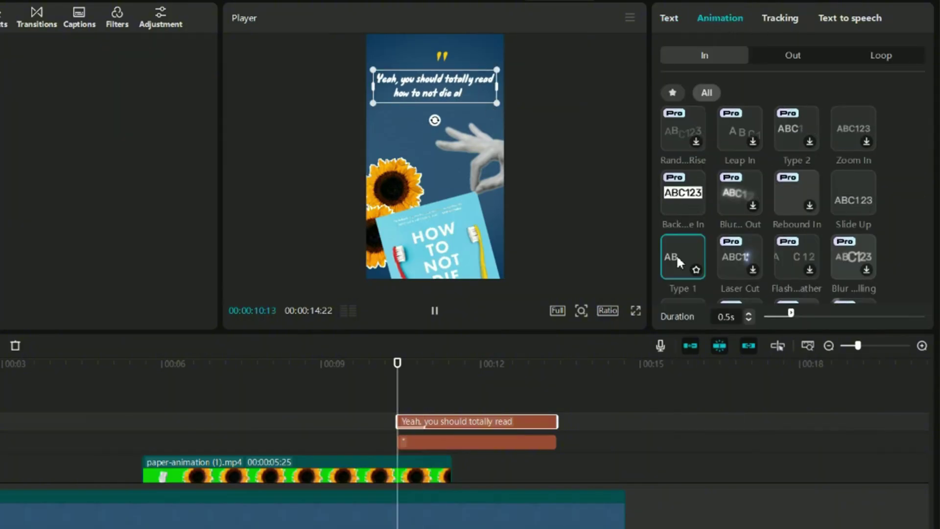
drag(791, 313, 843, 316)
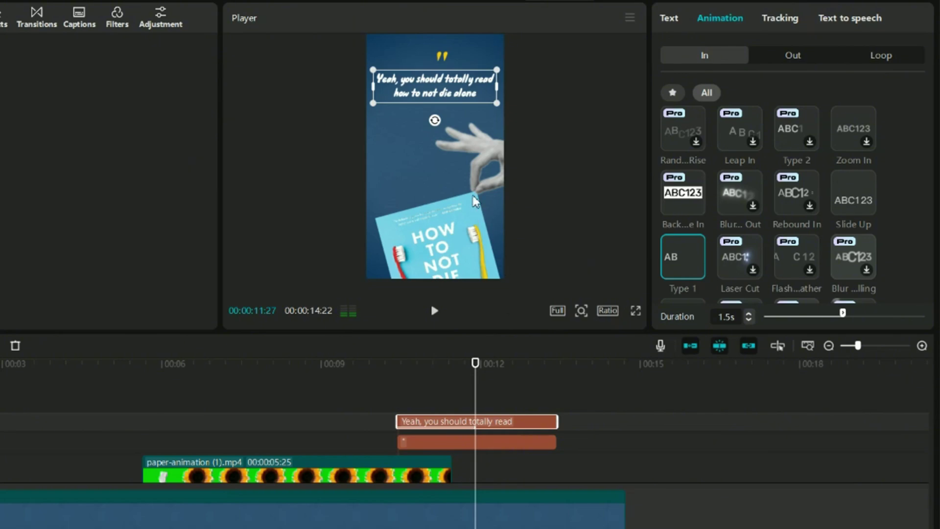
click(420, 431)
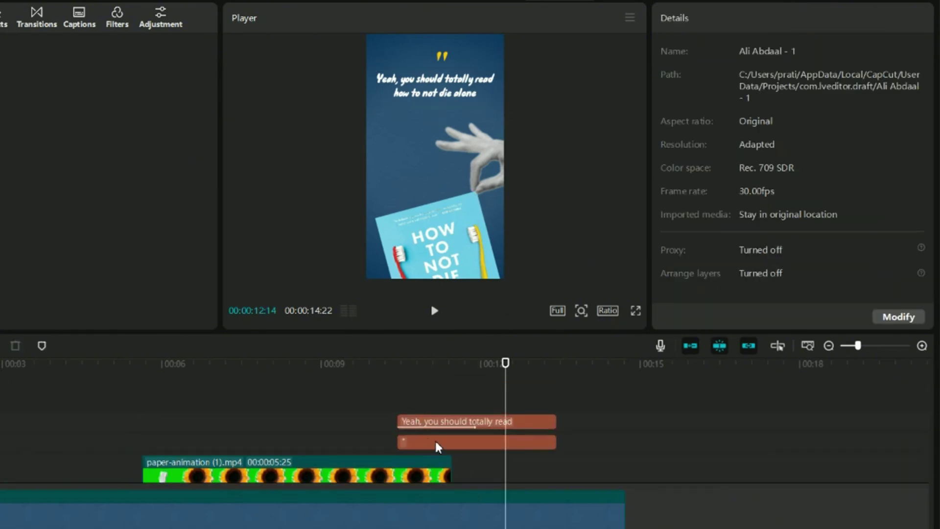
Duplicate the yellow quotation mark text clip onto a new track and position the copy centred below the two-line quote.
click(435, 443)
drag(435, 442, 438, 400)
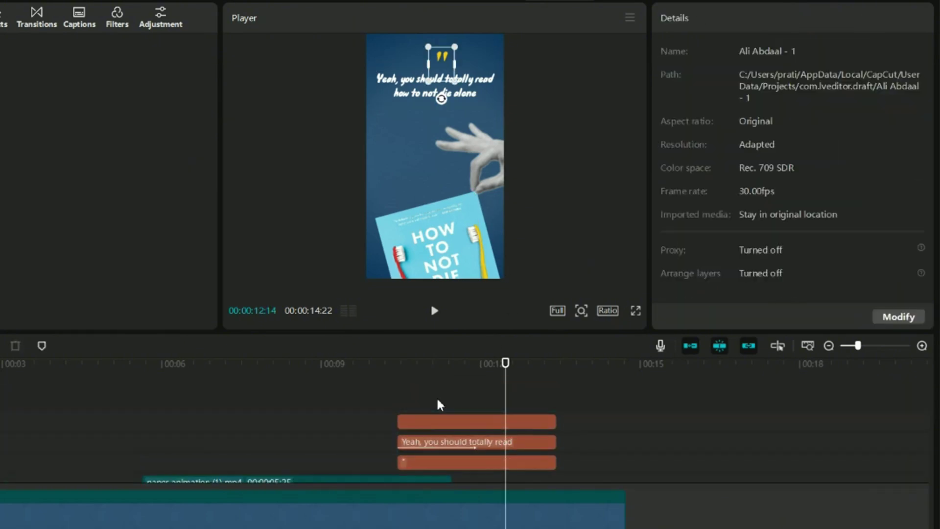
drag(445, 57, 442, 114)
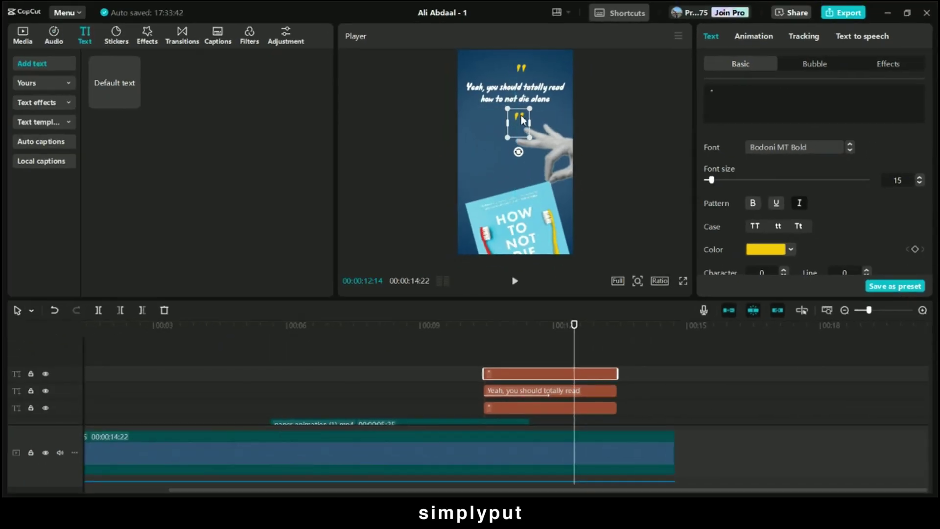
drag(522, 119, 523, 120)
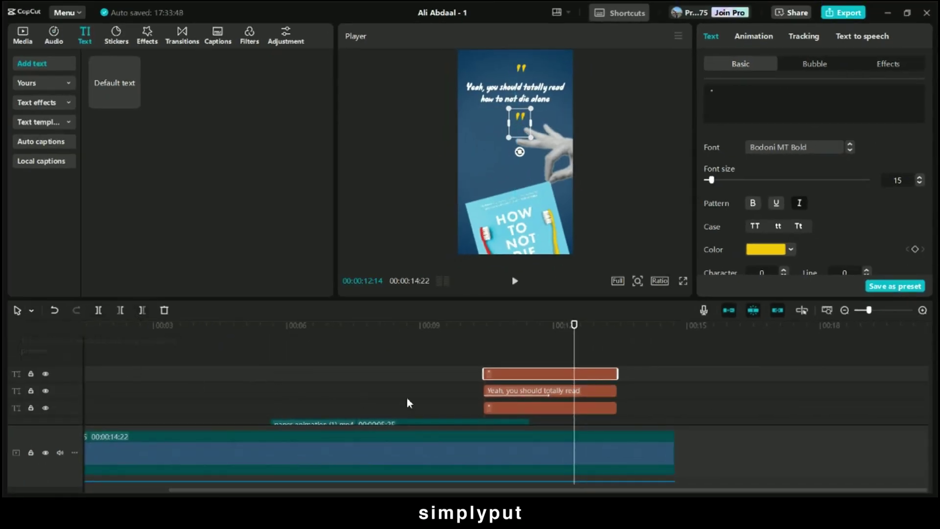
Convert the duplicated quotation mark into a compound clip, rotate it upside down, and reposition it below the quote.
right_click(534, 391)
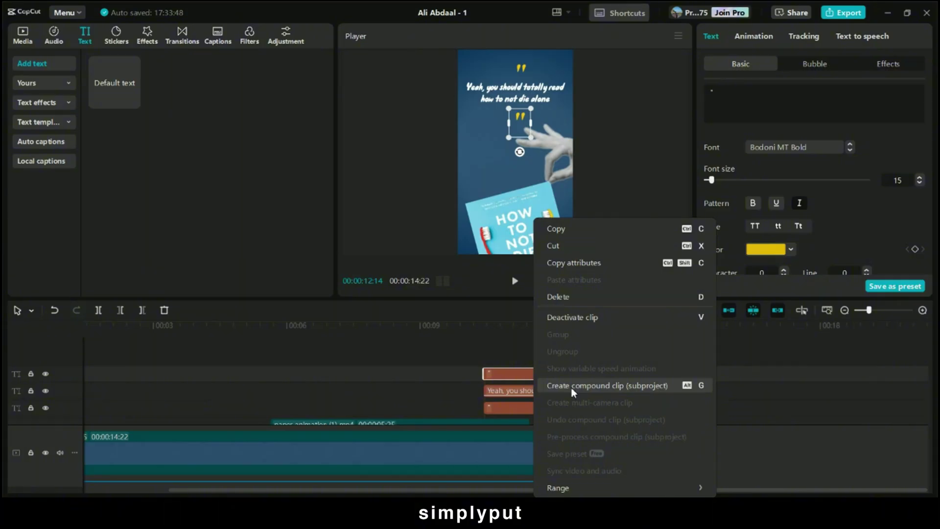
click(571, 385)
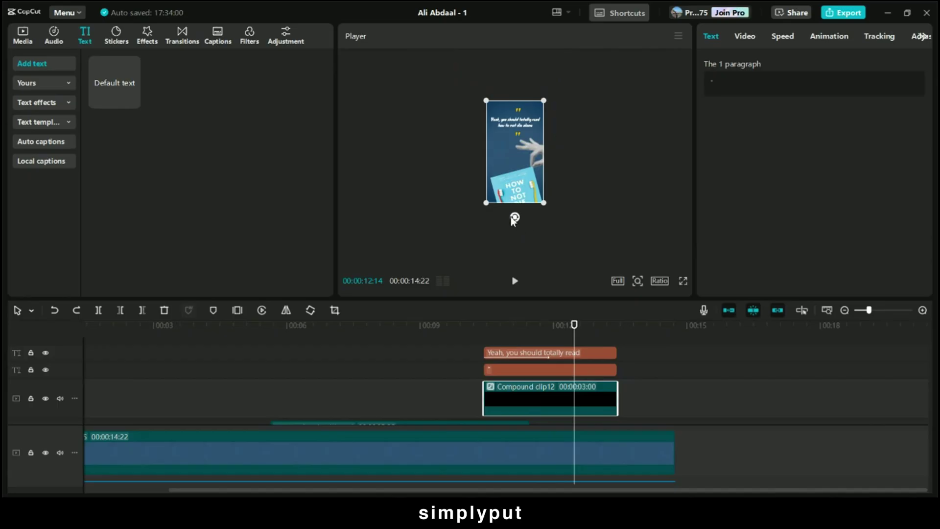
drag(515, 217, 448, 86)
drag(531, 199, 536, 167)
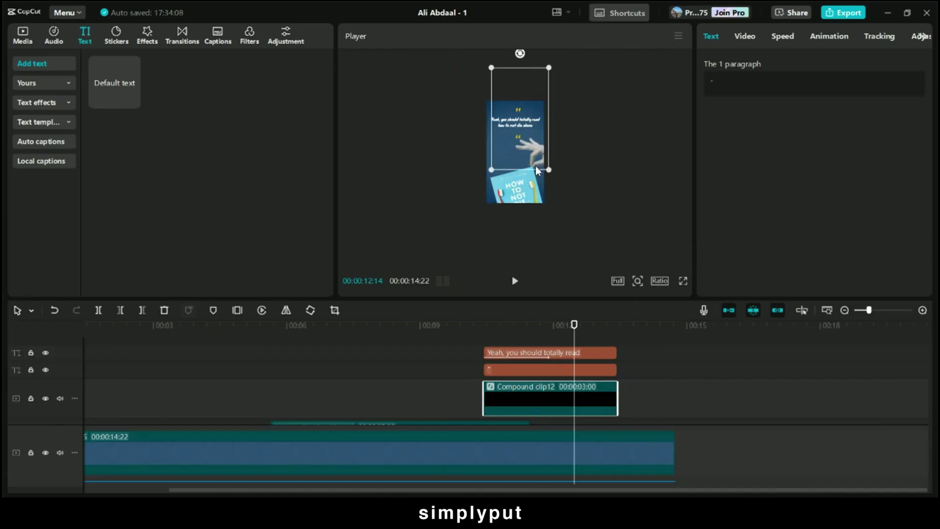
Shift the rotated quotation mark's clip to start near the end of the quote's entrance animation, preview it, and fine-tune its start and position.
scroll(536, 166, up, 2)
drag(529, 400, 588, 400)
click(478, 343)
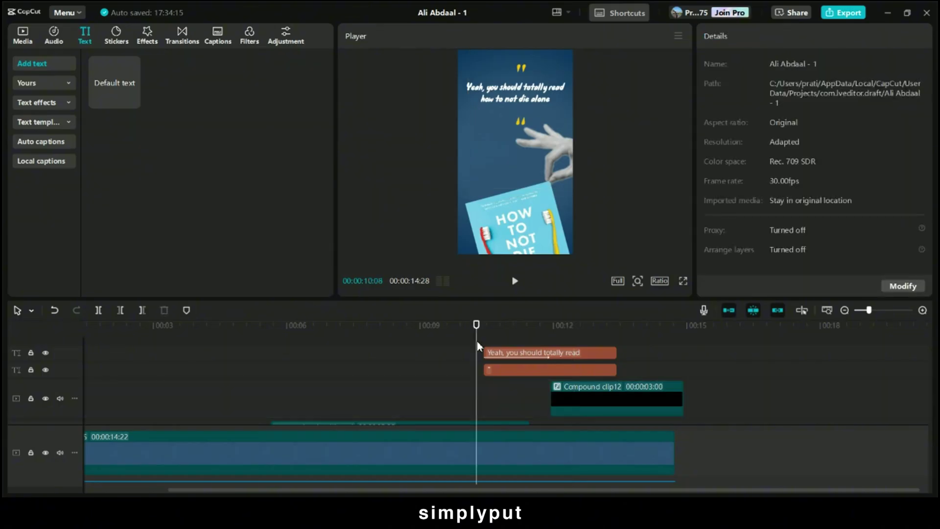
key(space)
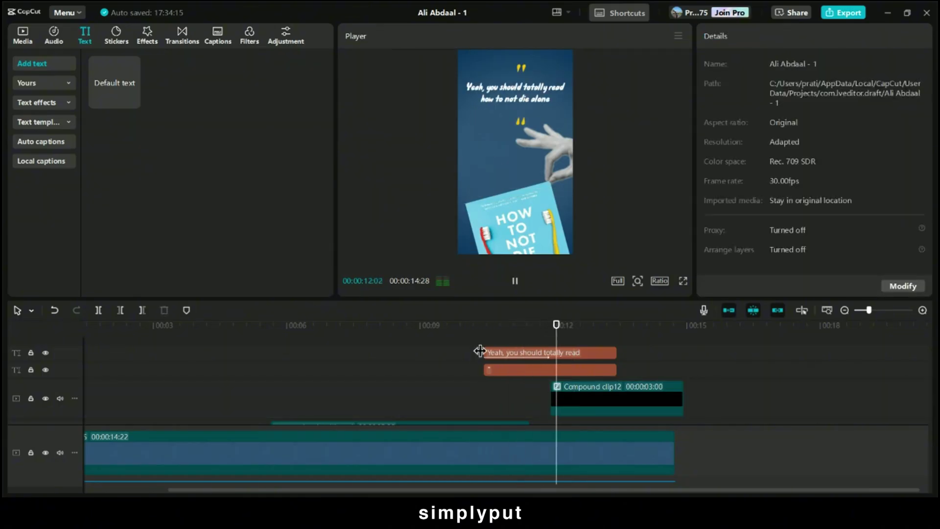
key(space)
drag(572, 405, 563, 404)
drag(525, 143, 528, 144)
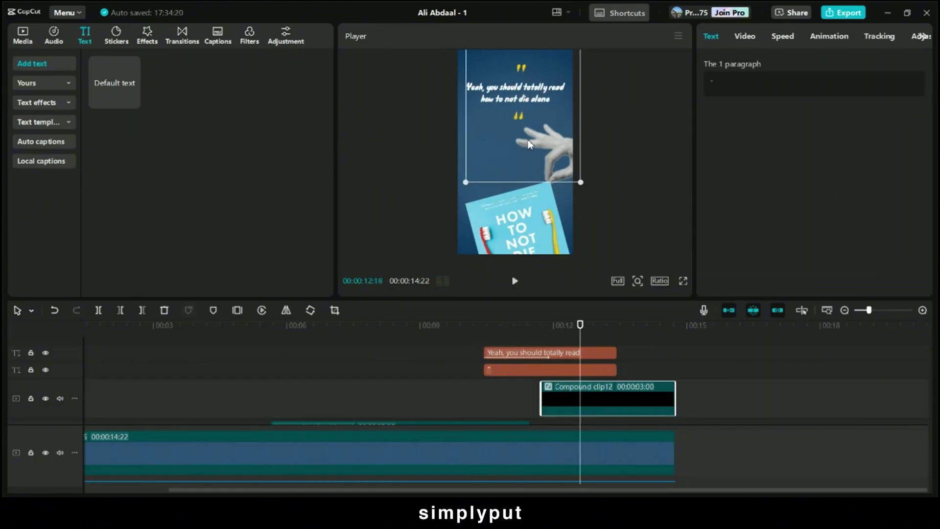
Shorten the rotated mark's clip, and align the ends of both text clips and the background clip at 00:00:14:13.
drag(675, 398, 618, 399)
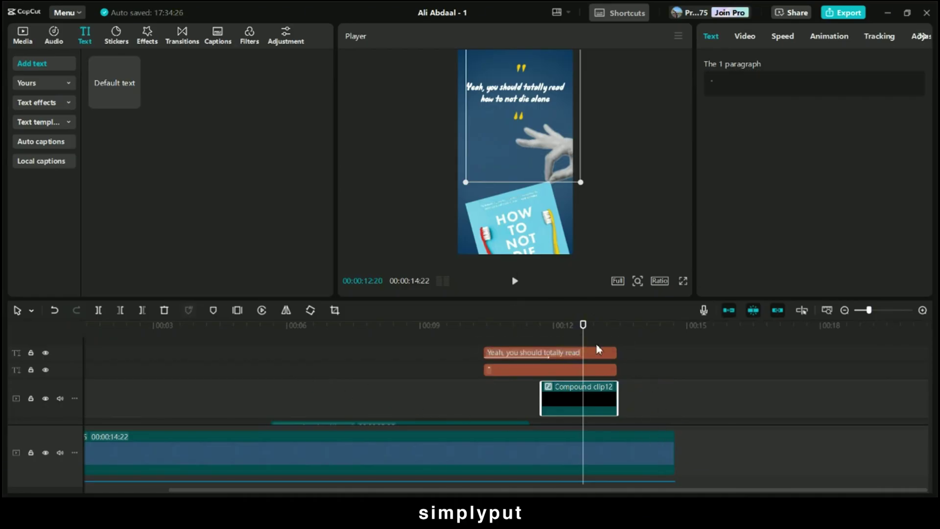
mouse_move(584, 335)
mouse_down()
mouse_move(618, 337)
mouse_move(592, 339)
mouse_up()
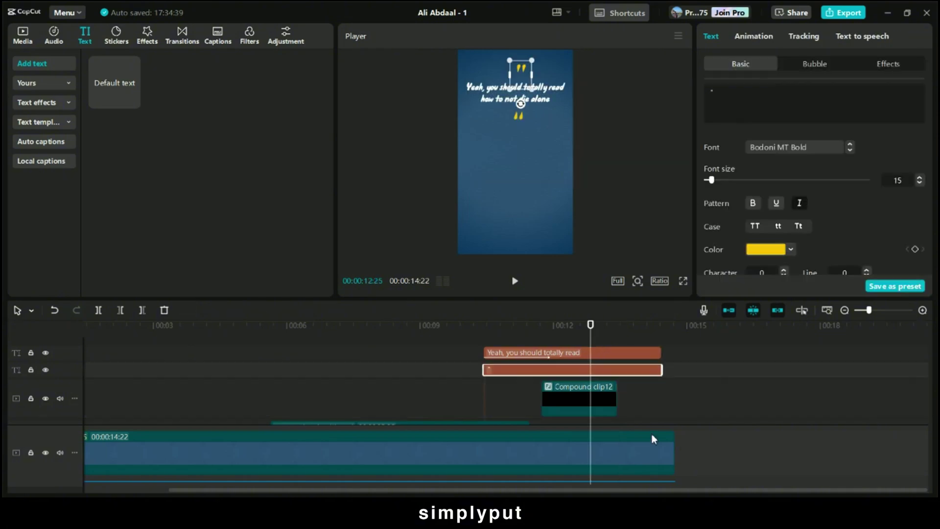
click(653, 437)
drag(675, 454, 662, 454)
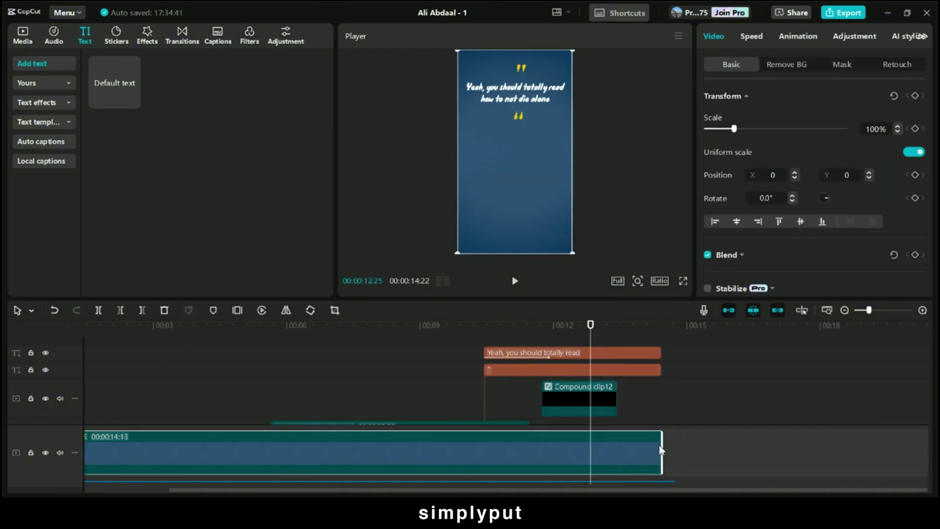
Apply the Slide Down exit animation with a 0.5 s duration to the compound clip of the hand and book.
scroll(664, 454, down, 2)
scroll(664, 454, down, 2)
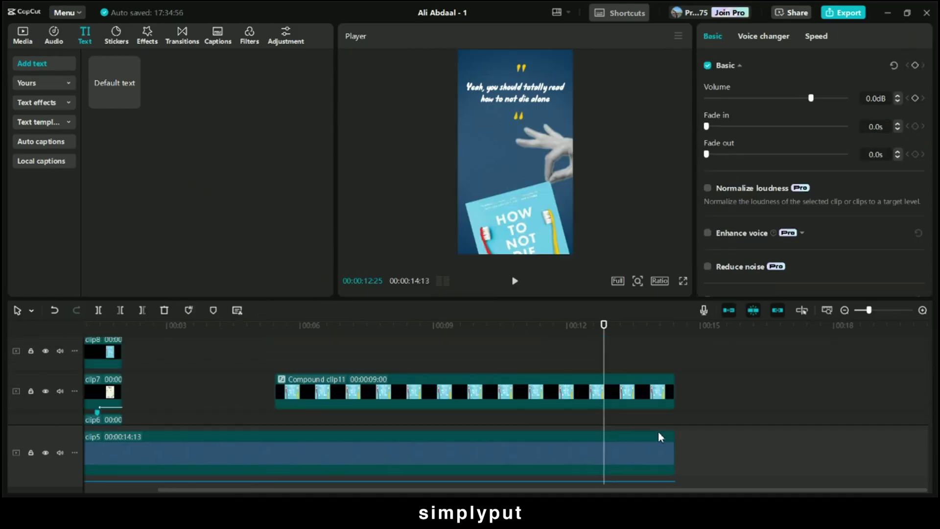
scroll(660, 436, up, 4)
scroll(660, 436, down, 5)
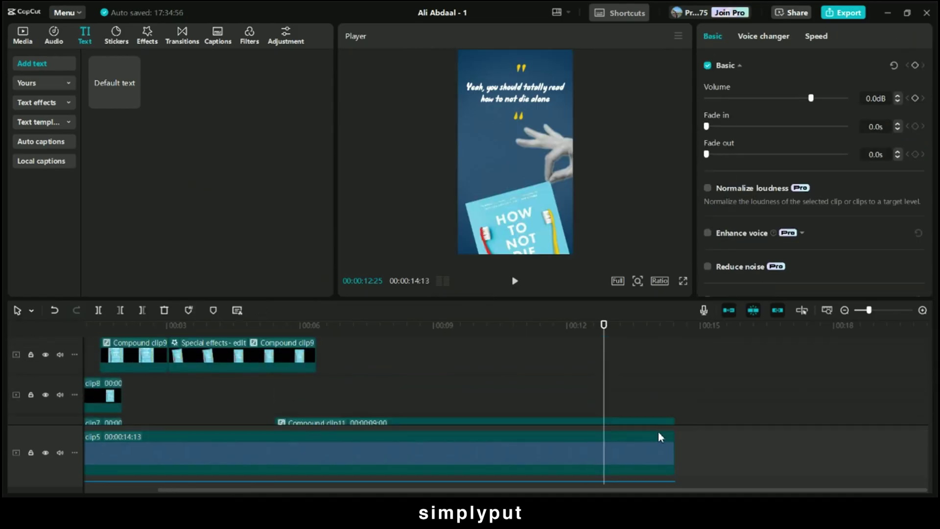
click(659, 380)
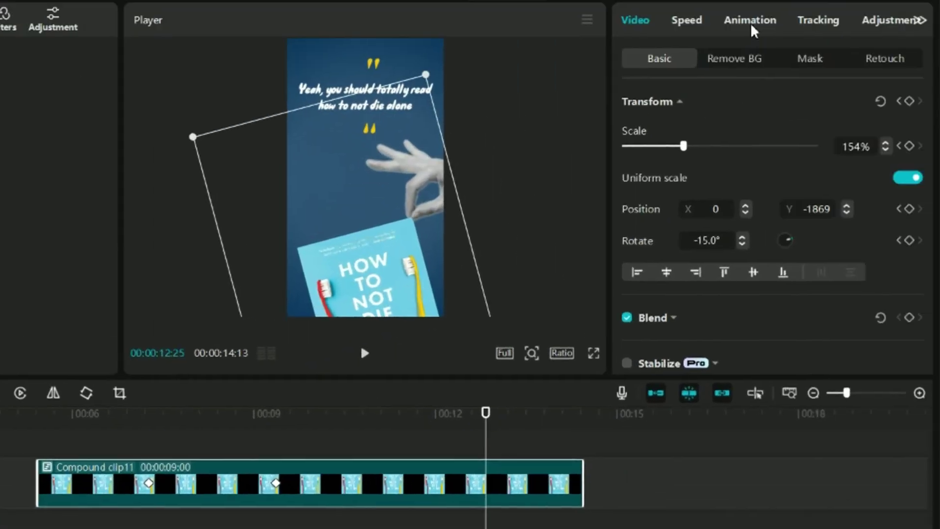
click(751, 22)
click(778, 65)
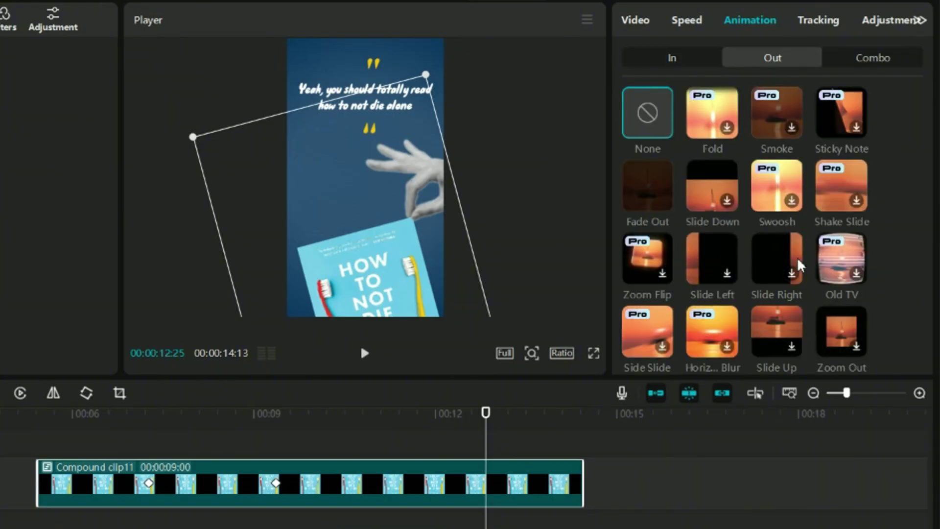
click(706, 198)
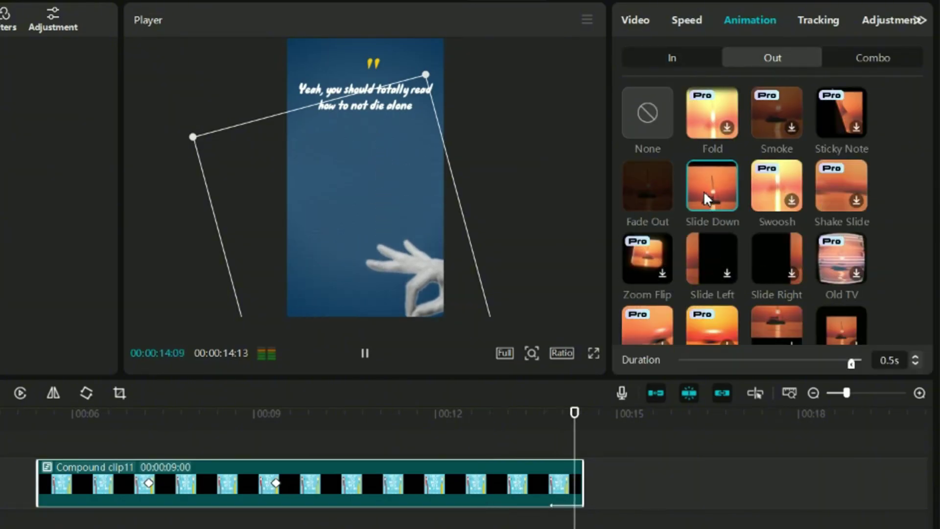
Extend the rotated mark's clip to the text clips' end, and combine it with both text clips into one compound clip.
double_click(521, 504)
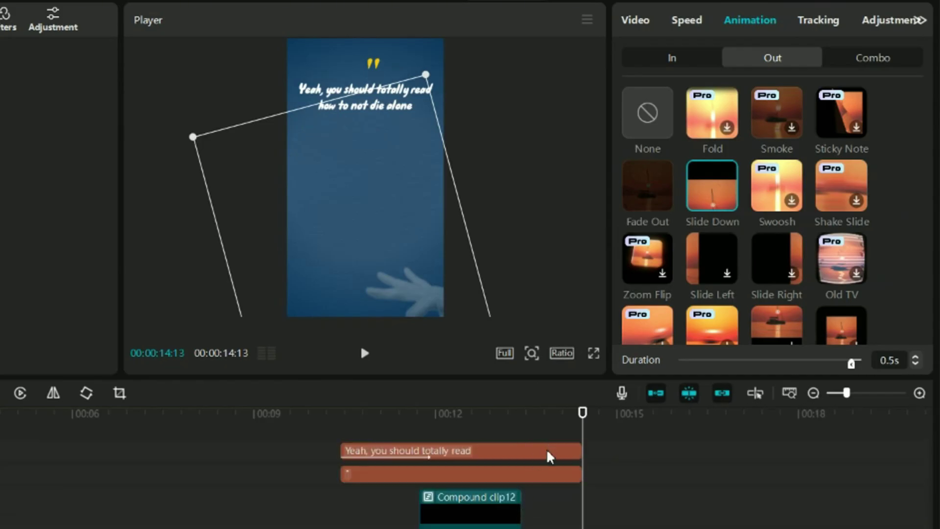
click(548, 452)
click(517, 509)
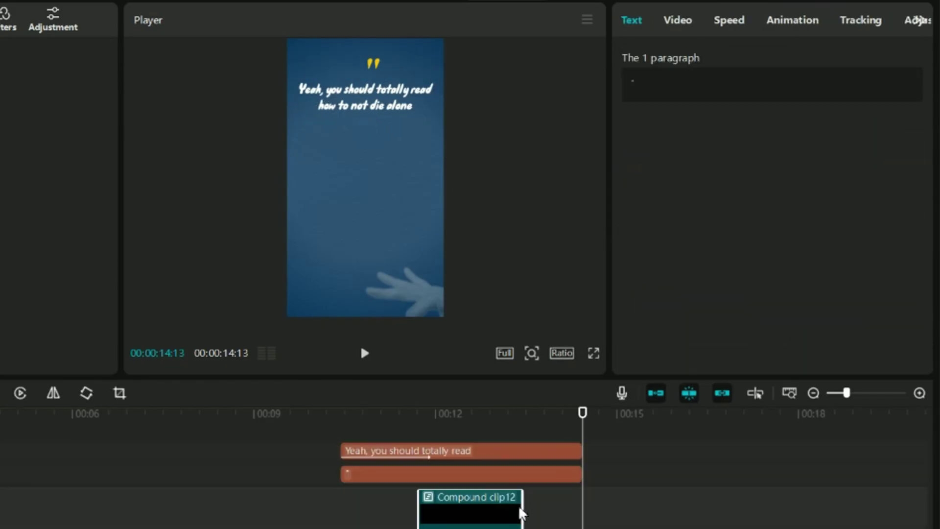
ctrl+click(539, 458)
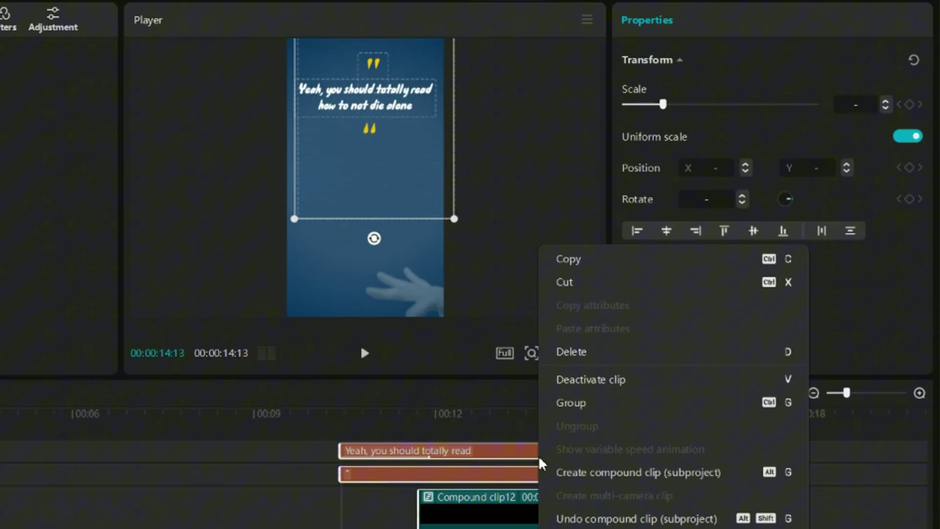
click(636, 474)
Apply the Slide Down exit animation with a 0.5 s duration to the combined quote clip and preview it.
click(779, 24)
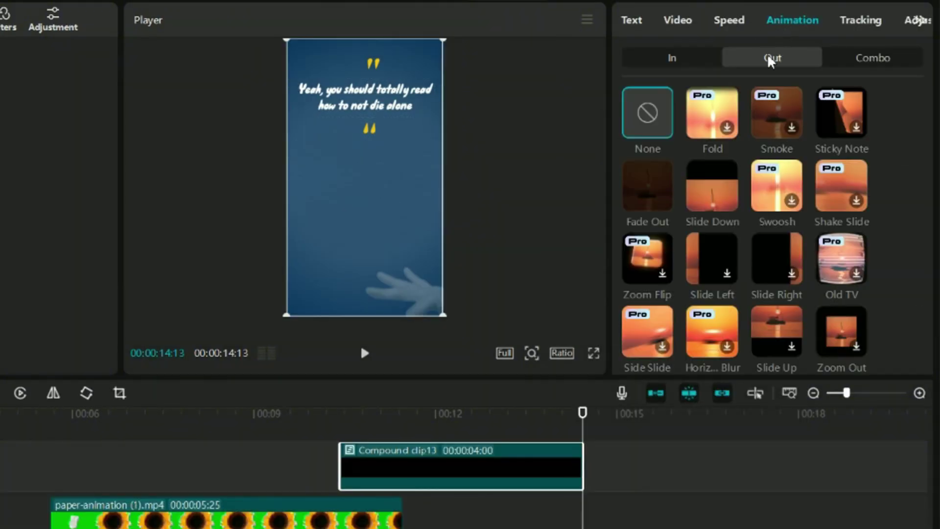
click(716, 210)
click(377, 422)
key(space)
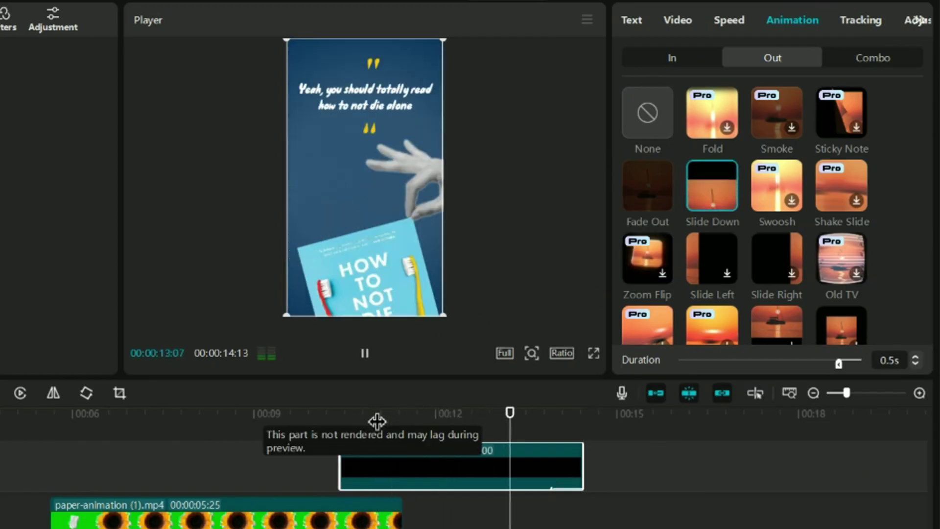
key(space)
drag(345, 432, 512, 431)
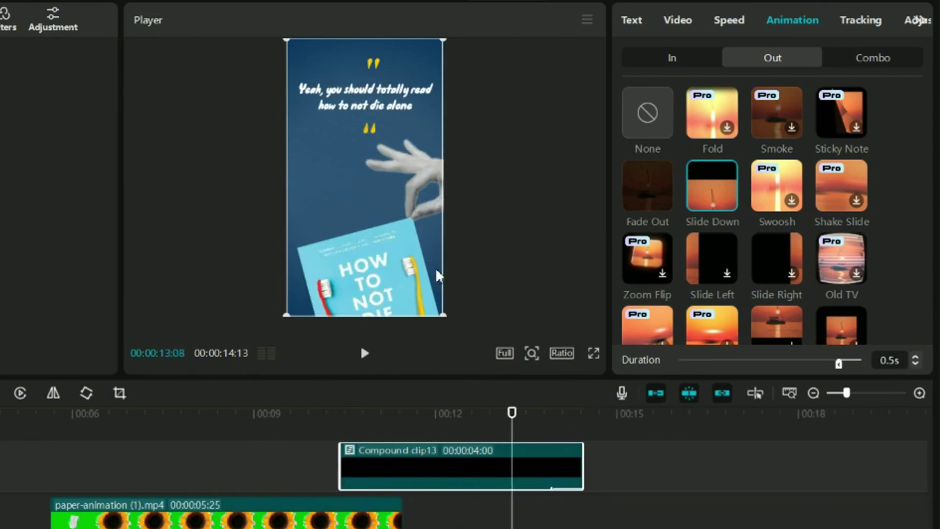
Add the Play Pendulum effect to the hand-and-book clip with Twist 8, Strength 7, Sharpen 13 and Speed 10.
scroll(436, 520, down, 3)
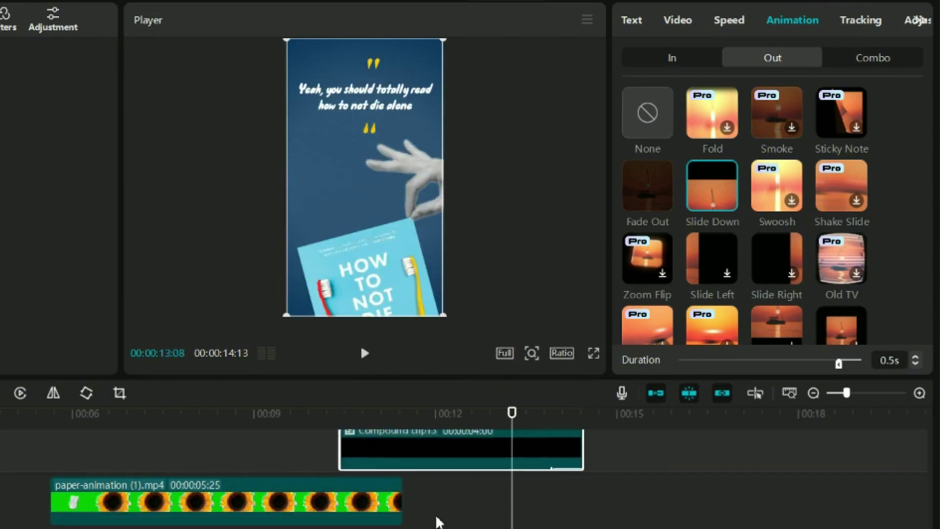
scroll(435, 522, down, 3)
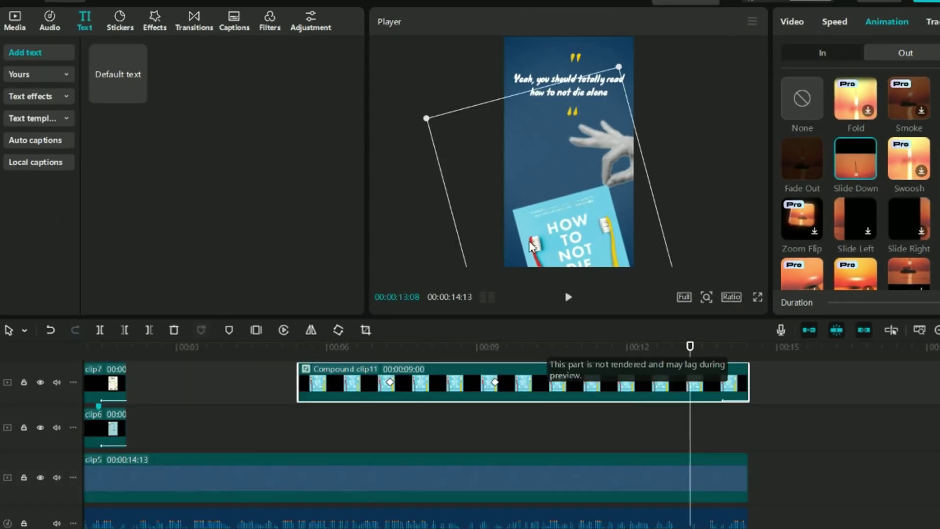
click(155, 22)
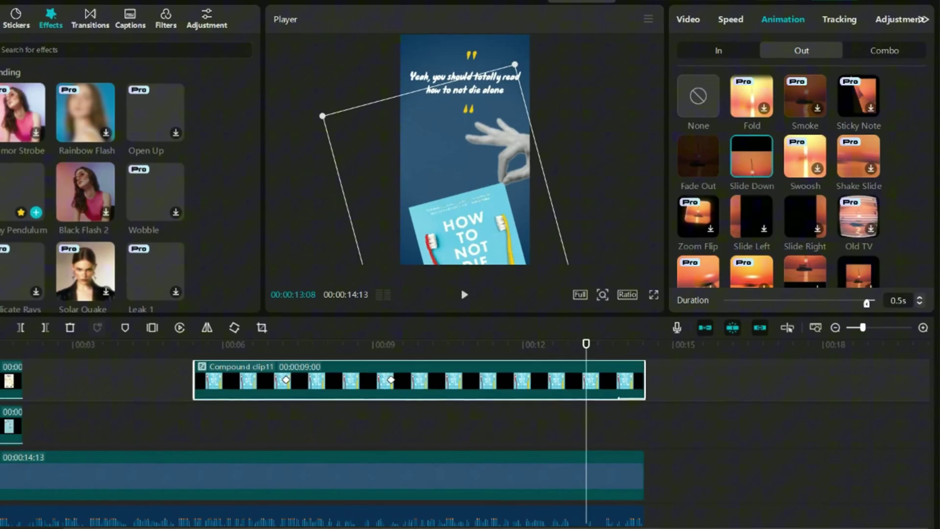
drag(104, 212, 623, 377)
drag(528, 394, 529, 392)
drag(787, 173, 692, 173)
drag(723, 141, 694, 141)
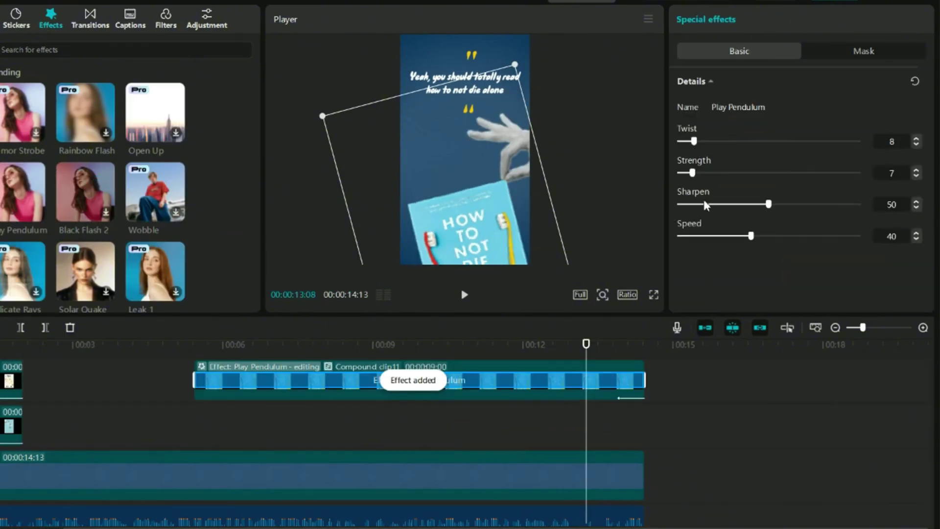
drag(769, 205, 705, 206)
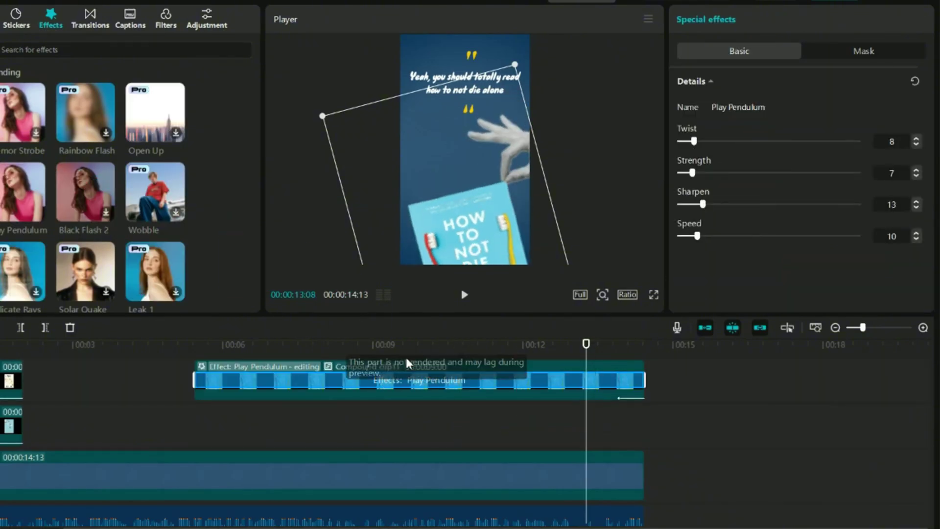
Try starting the Play Pendulum effect just after the 10-second mark of the timeline and preview the movement.
click(390, 377)
scroll(384, 378, left, 2)
drag(280, 382, 531, 382)
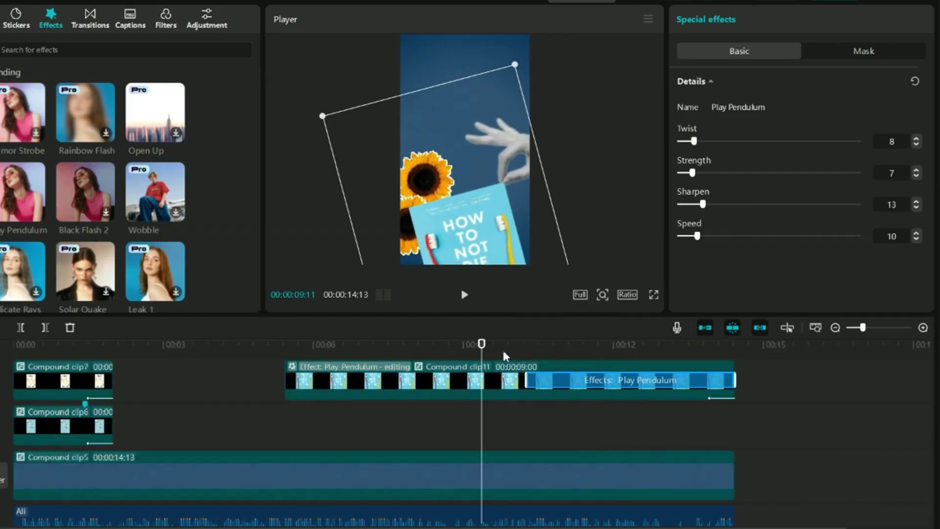
key(space)
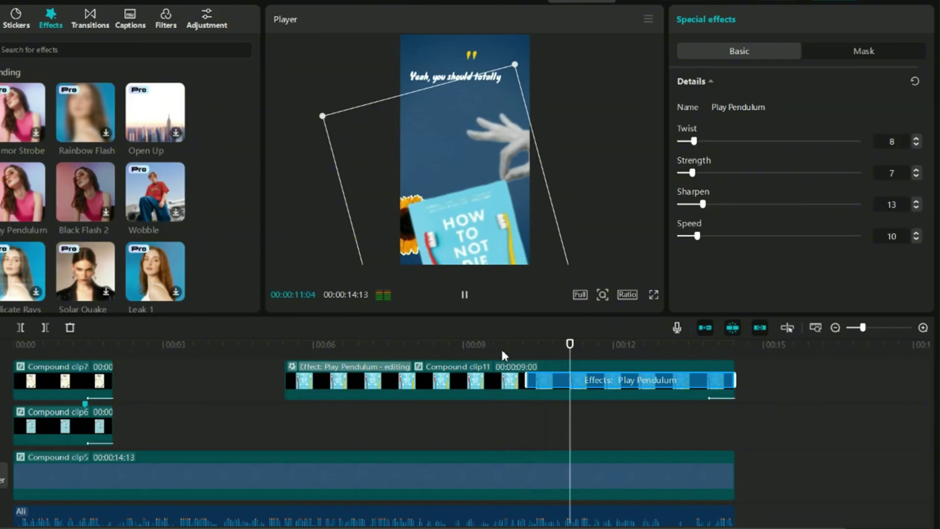
key(space)
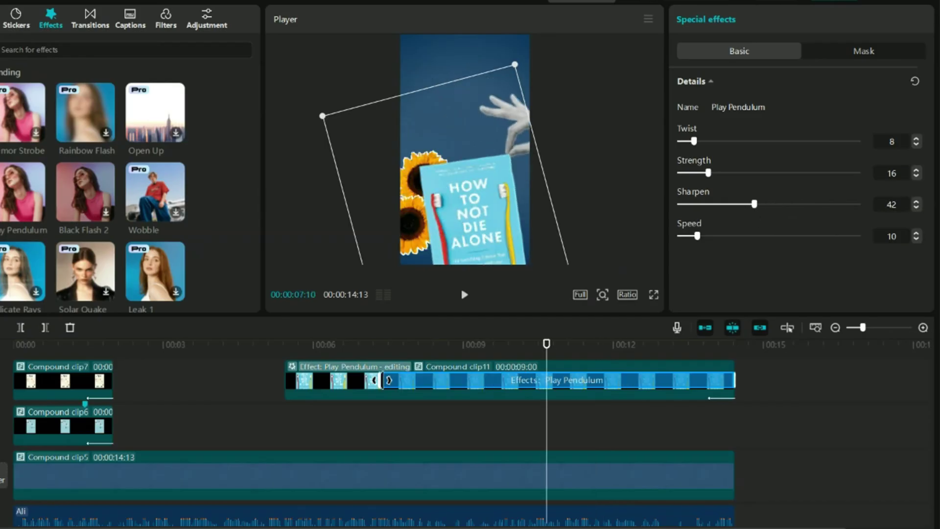
Set the pendulum effect's Strength to 16 and Sharpen to 42, start it at about 7.5 seconds, and preview the sequence.
drag(383, 381, 394, 381)
click(297, 345)
click(269, 357)
key(space)
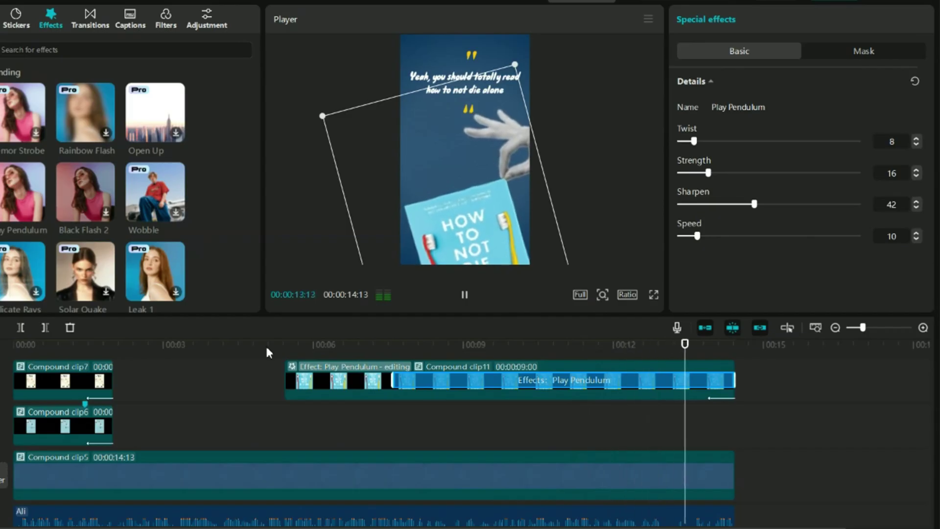
key(space)
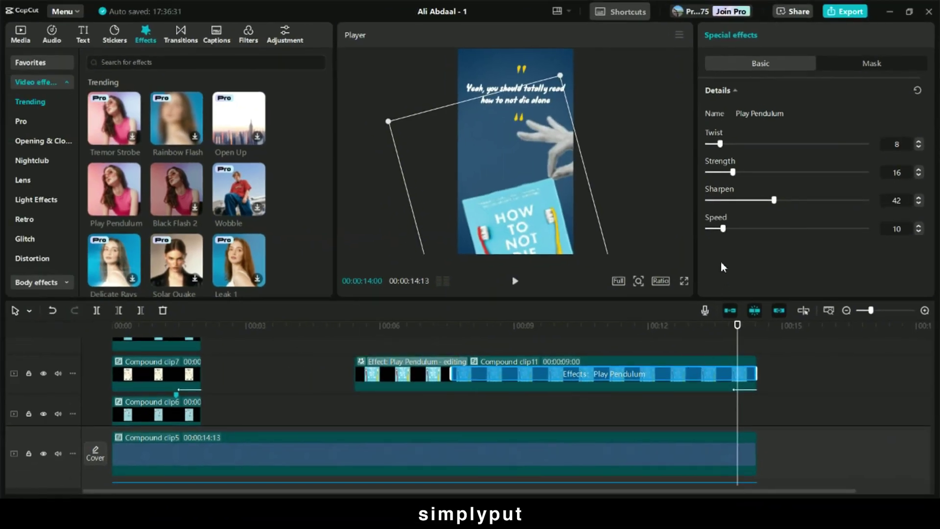